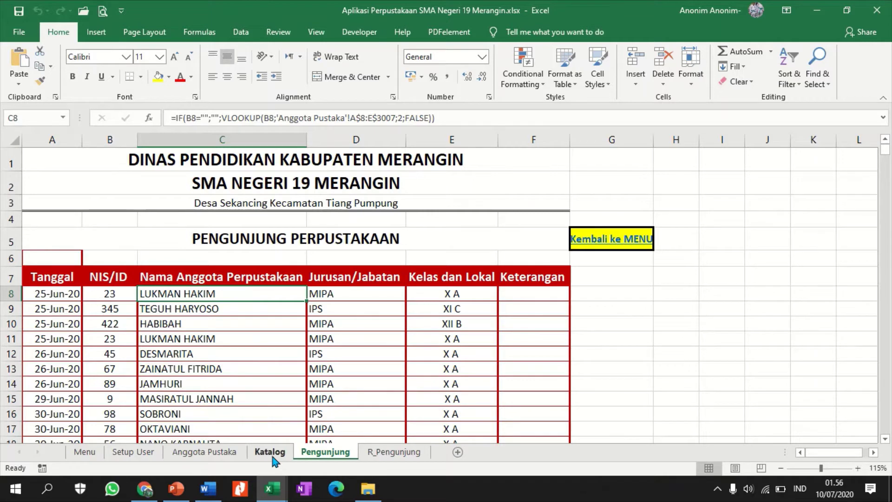
# Step: Look through the Katalog, Anggota Pustaka and Setup User sheets and widen column A on the Menu sheet to shift the menu blocks toward the centre
pyautogui.click(272, 456)
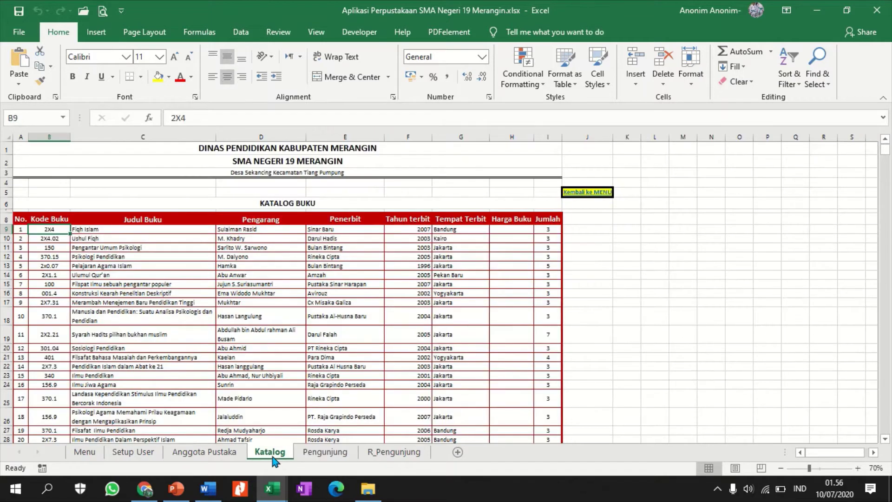
pyautogui.click(214, 456)
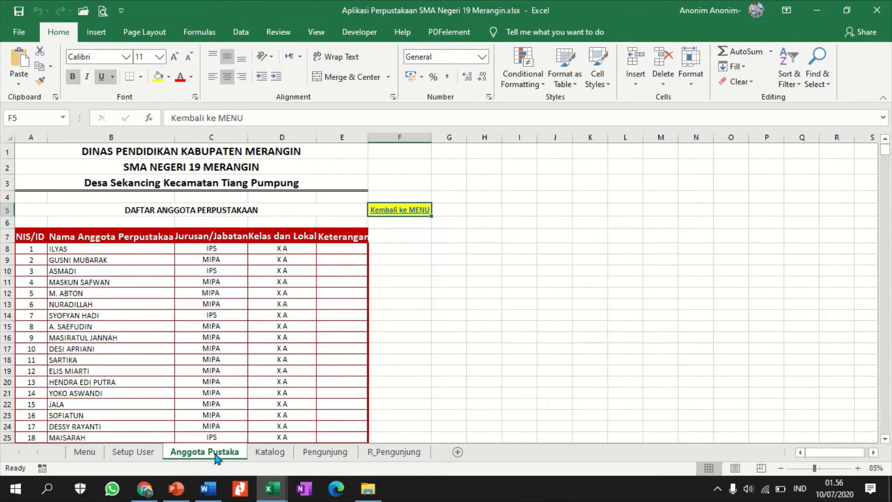
pyautogui.click(138, 458)
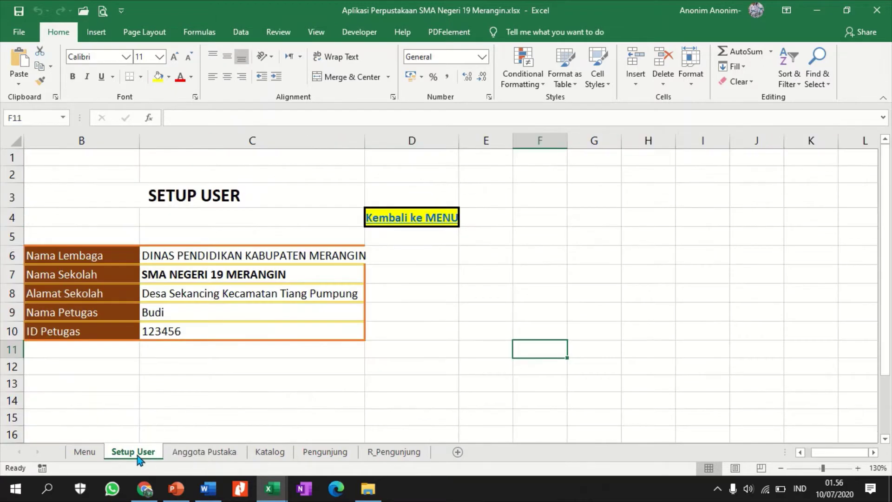
pyautogui.click(83, 457)
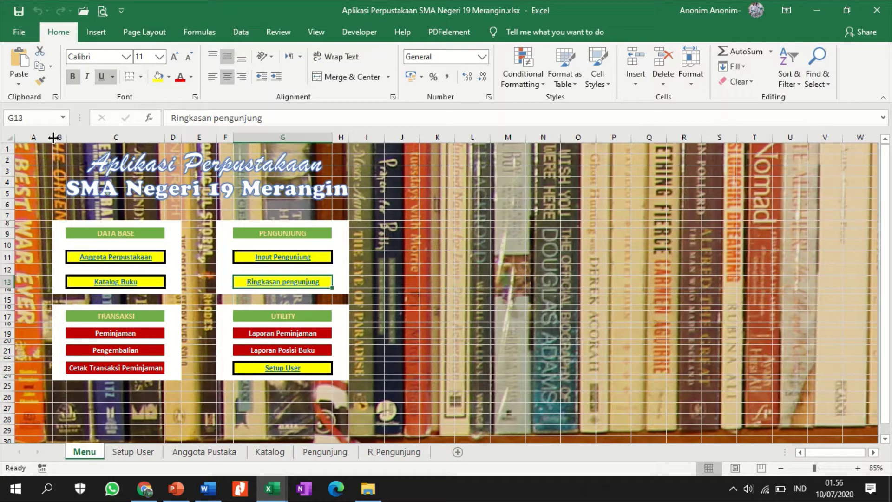
pyautogui.moveTo(52, 136); pyautogui.dragTo(286, 126)
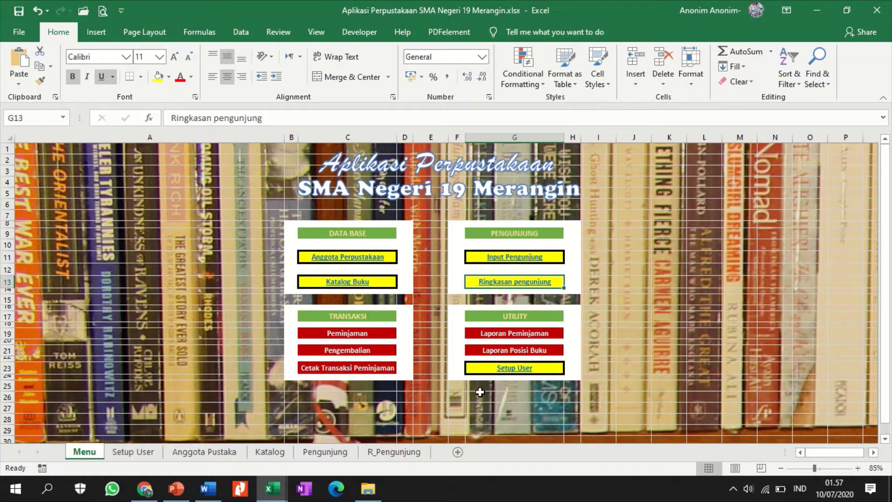
# Step: Add a new worksheet to the workbook and place it last, after R_Pengunjung
pyautogui.click(347, 334)
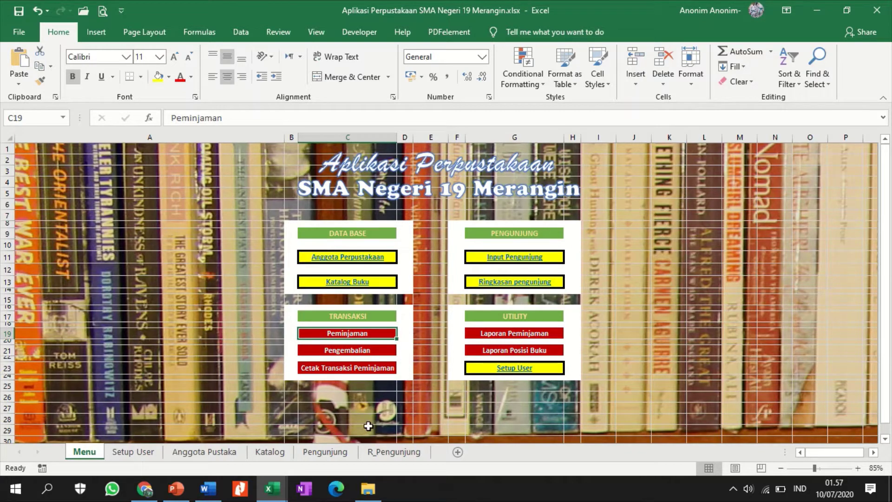
pyautogui.click(458, 452)
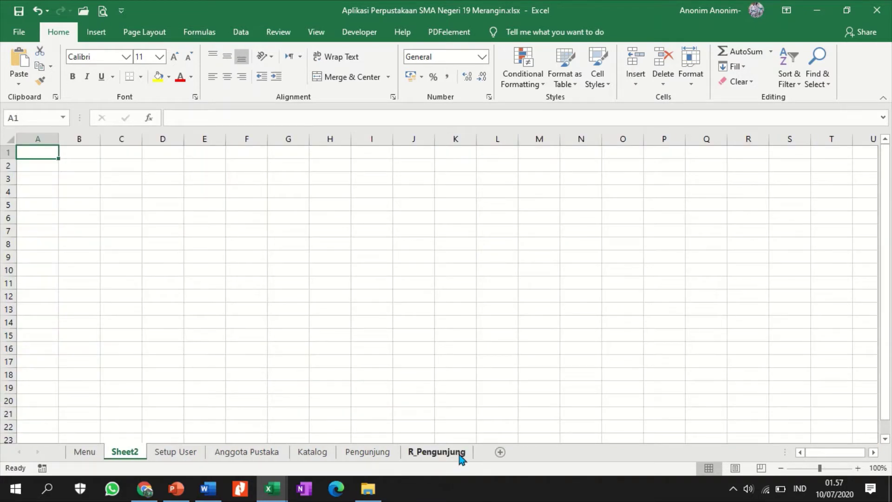
pyautogui.moveTo(138, 458)
pyautogui.mouseDown()
pyautogui.moveTo(271, 441)
pyautogui.moveTo(485, 459)
pyautogui.mouseUp()
# Step: Rename the new worksheet as Peminjaman
pyautogui.rightClick(457, 456)
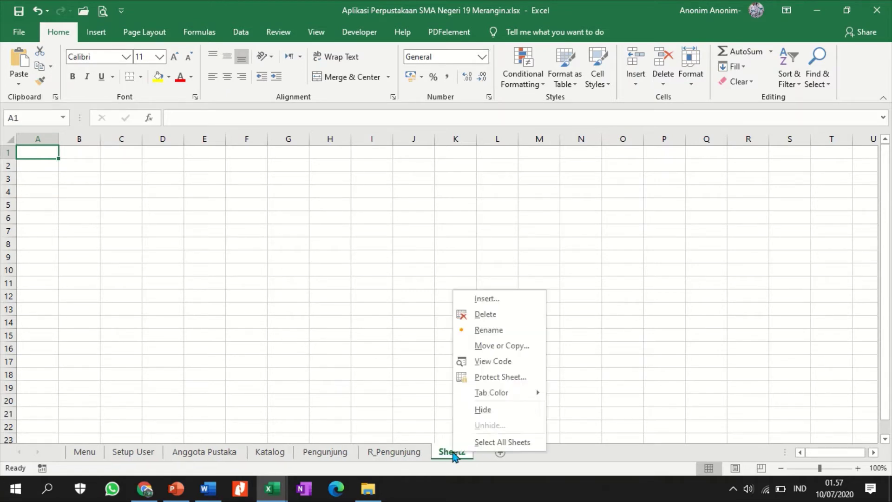
pyautogui.click(481, 330)
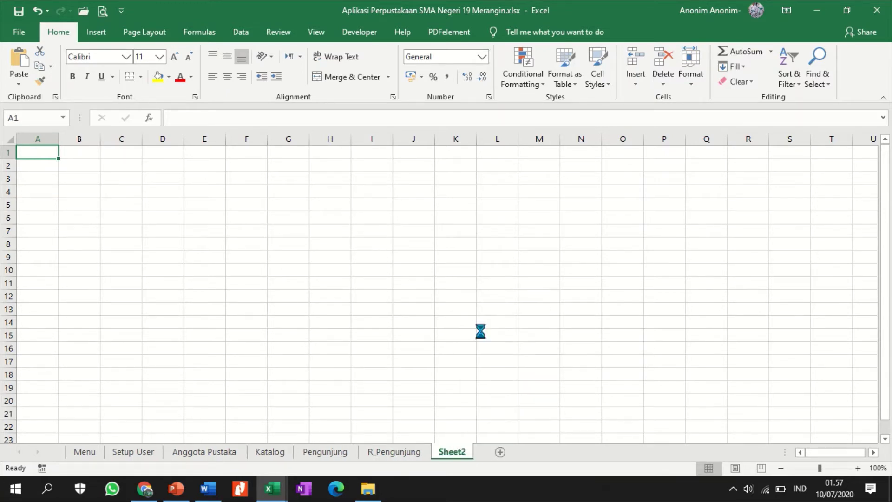
pyautogui.write('Peminjaman')
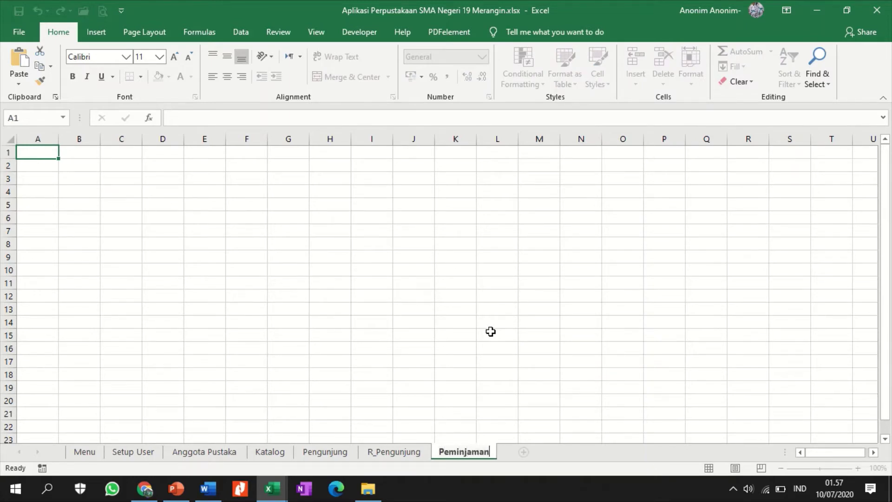
pyautogui.press('Return')
pyautogui.click(491, 331)
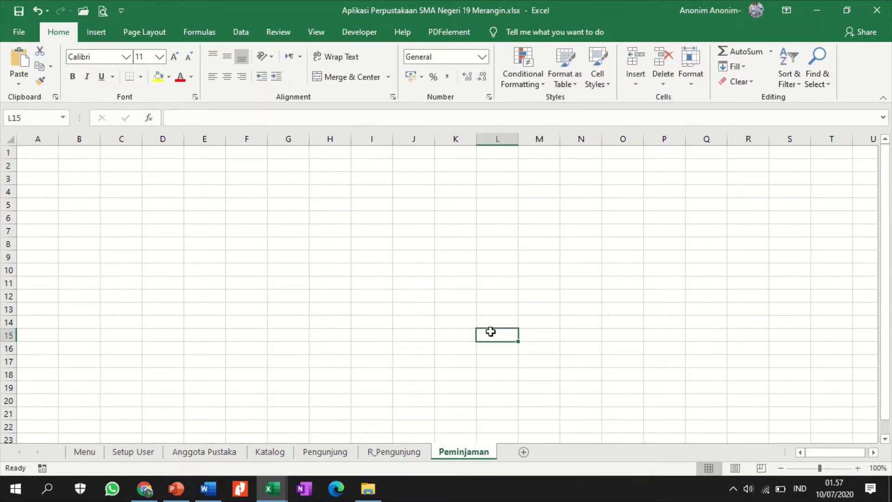
# Step: Start the table header row on the Peminjaman sheet by entering "No." in cell A7
pyautogui.click(36, 154)
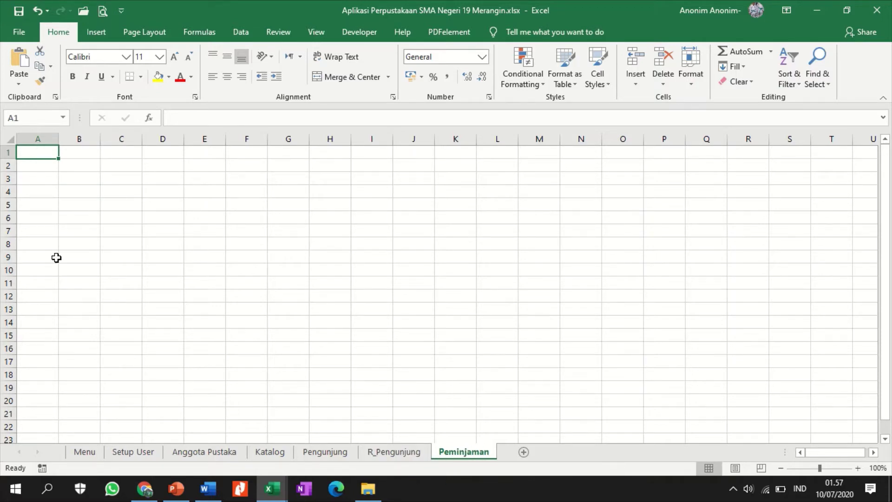
pyautogui.click(35, 231)
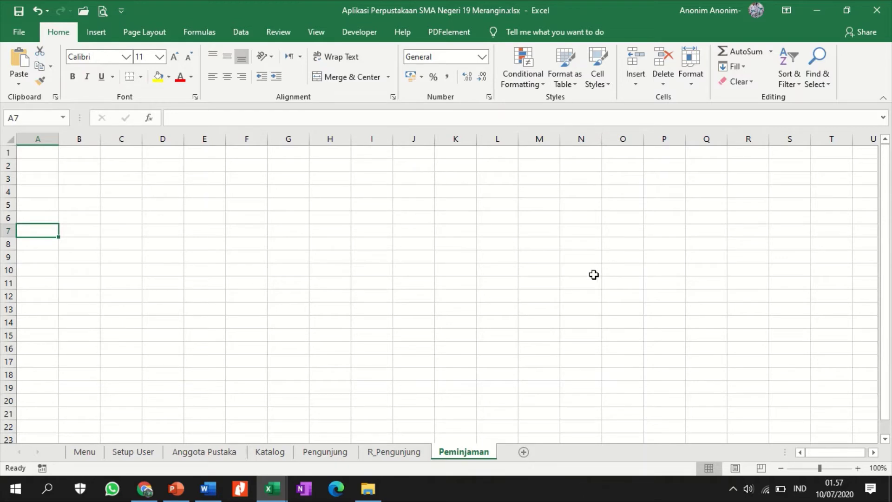
pyautogui.write('No.')
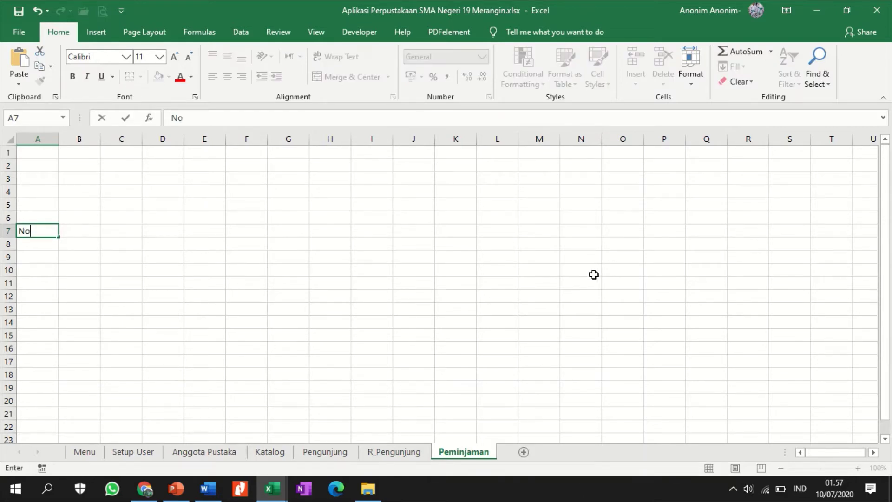
pyautogui.press('Tab')
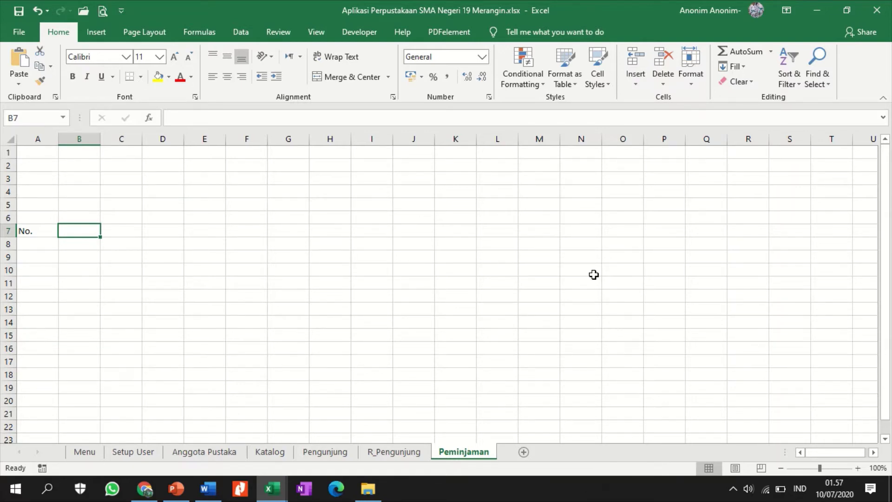
# Step: Enter the column header "IDE Anggota" in cell B7
pyautogui.write('Kode ')
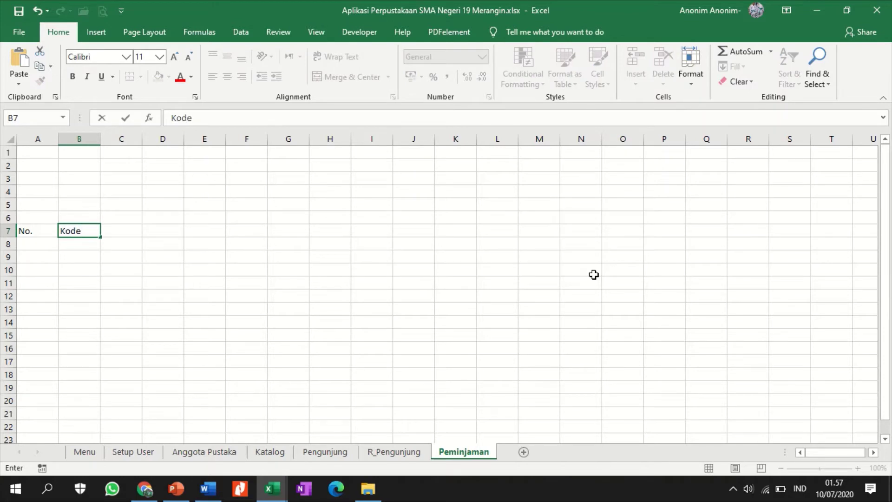
pyautogui.write('An')
pyautogui.press('BackSpace')
pyautogui.press('BackSpace')
pyautogui.press('BackSpace')
pyautogui.press('BackSpace')
pyautogui.press('BackSpace')
pyautogui.press('BackSpace')
pyautogui.press('BackSpace')
pyautogui.write('IDE Angg')
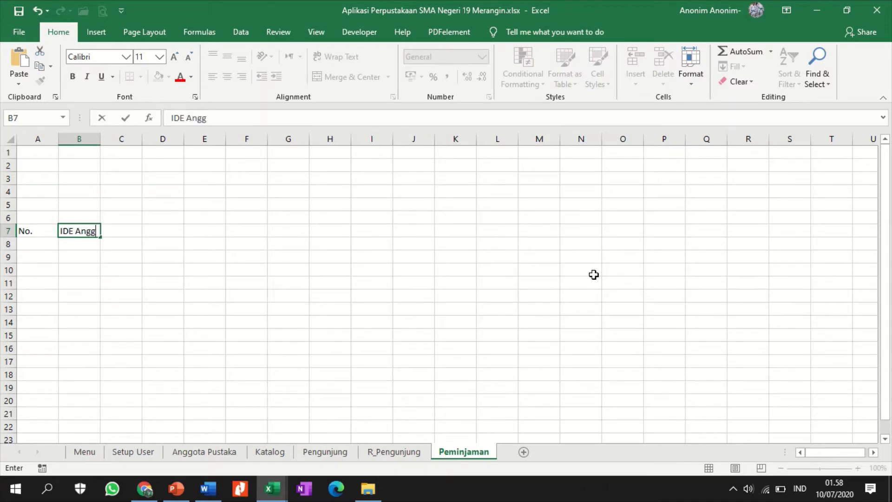
pyautogui.write('ota')
pyautogui.press('Tab')
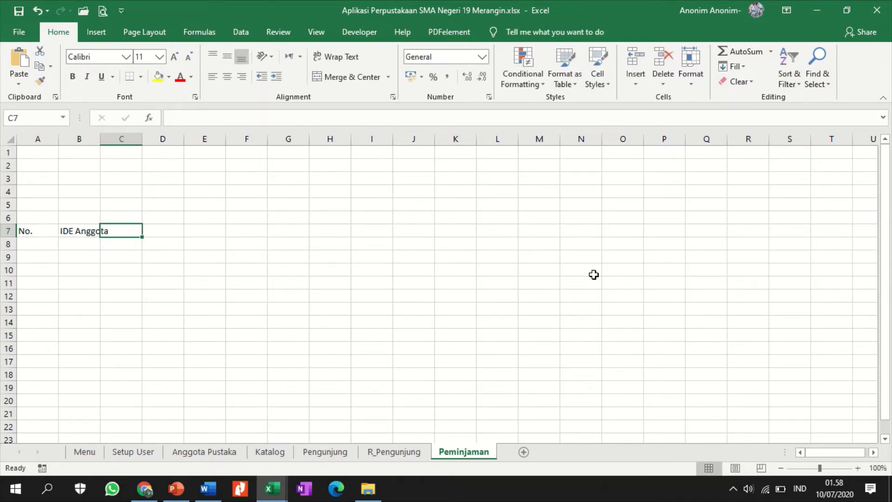
# Step: Enter the column headers "Nama", "Lokal" and "Kelas" in cells C7, D7 and E7
pyautogui.write('Nama')
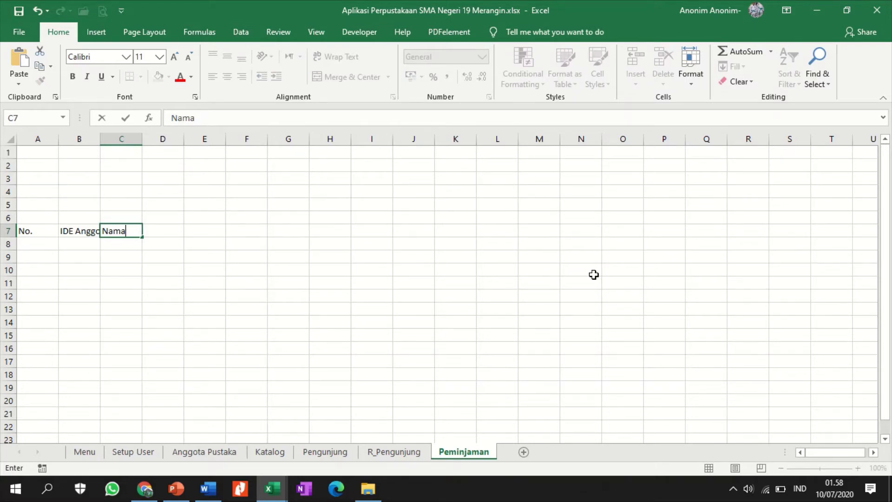
pyautogui.press('Tab')
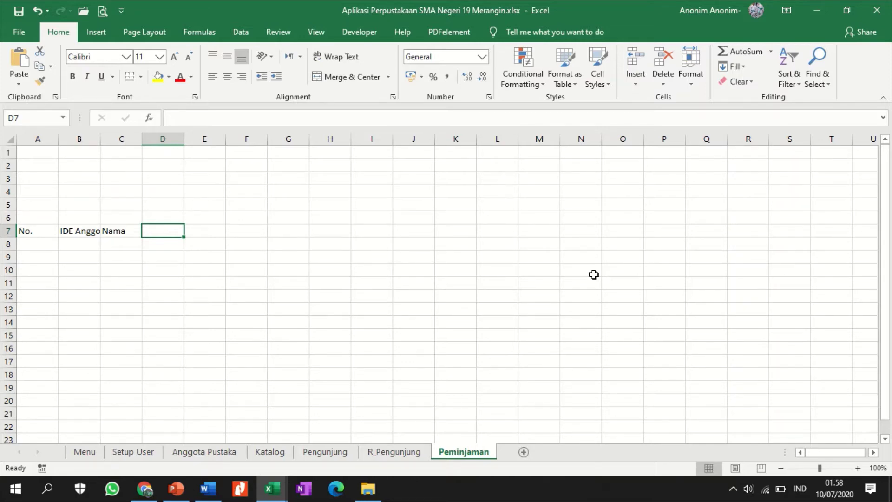
pyautogui.write('LOkal')
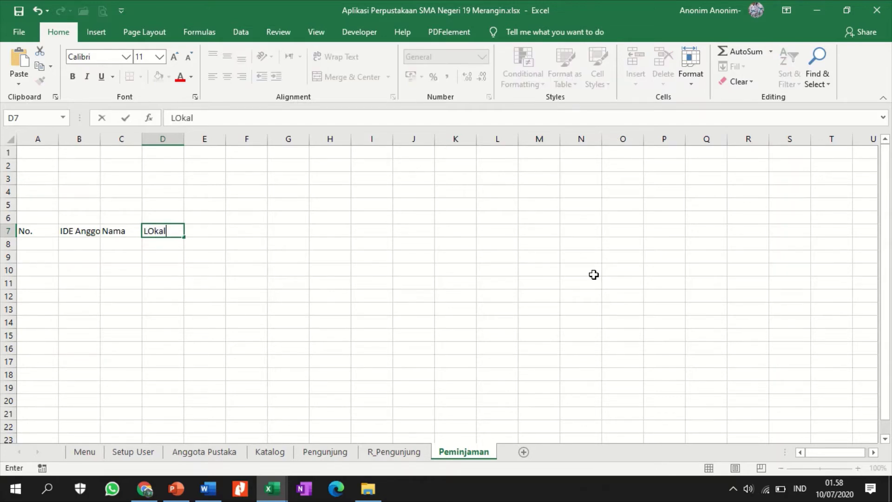
pyautogui.press('Tab')
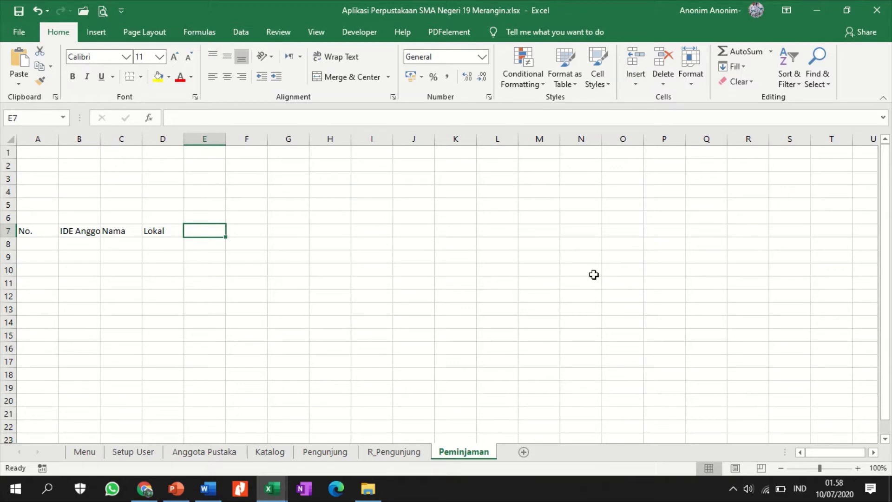
pyautogui.write('Kelas')
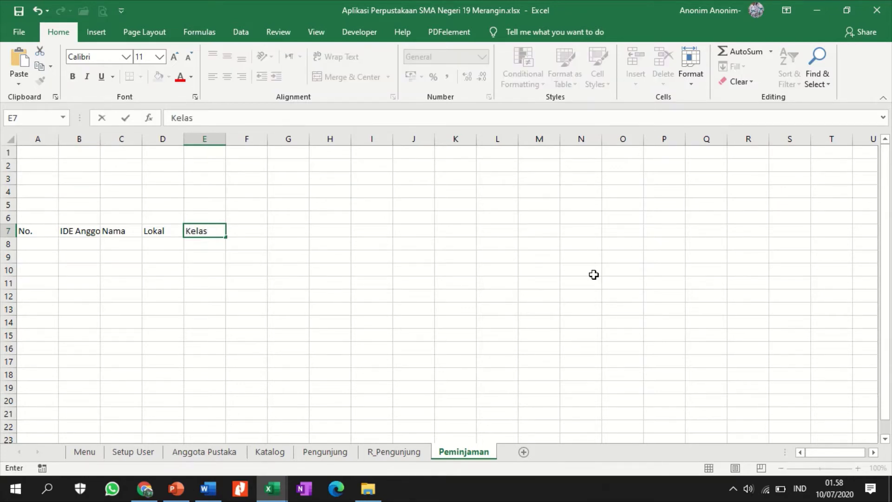
pyautogui.press('Tab')
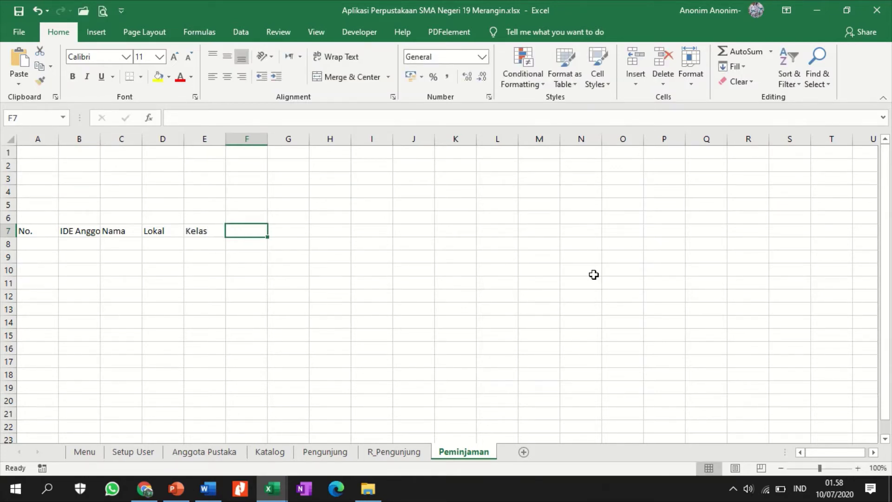
# Step: Replace the column header in cell D7 with "Jurusan"
pyautogui.press('Left')
pyautogui.press('Left')
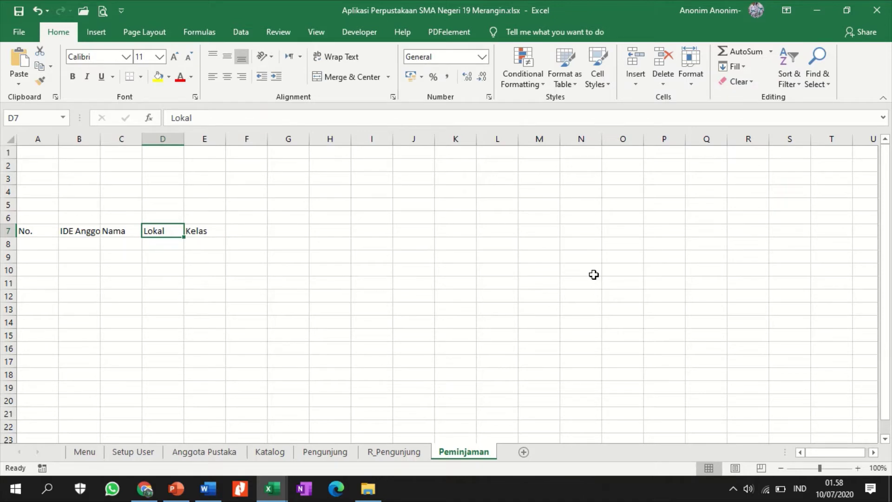
pyautogui.write('Jurusan')
pyautogui.press('Tab')
pyautogui.press('Tab')
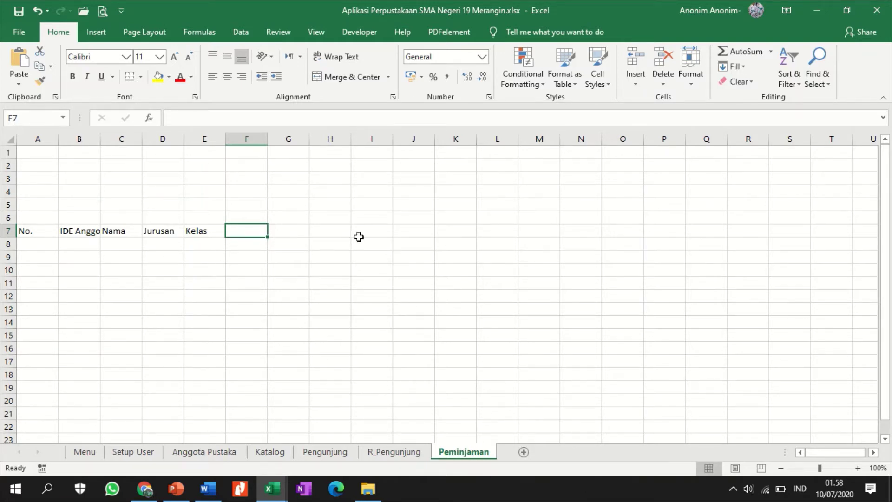
# Step: Enter the column header "Kode Koleksi" in cell F7
pyautogui.write('Kode B')
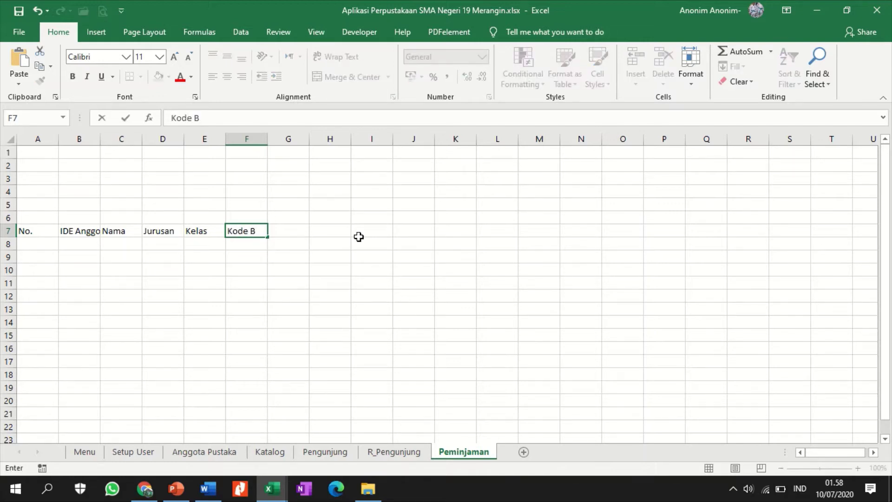
pyautogui.press('BackSpace')
pyautogui.write('Koleksi')
pyautogui.press('Tab')
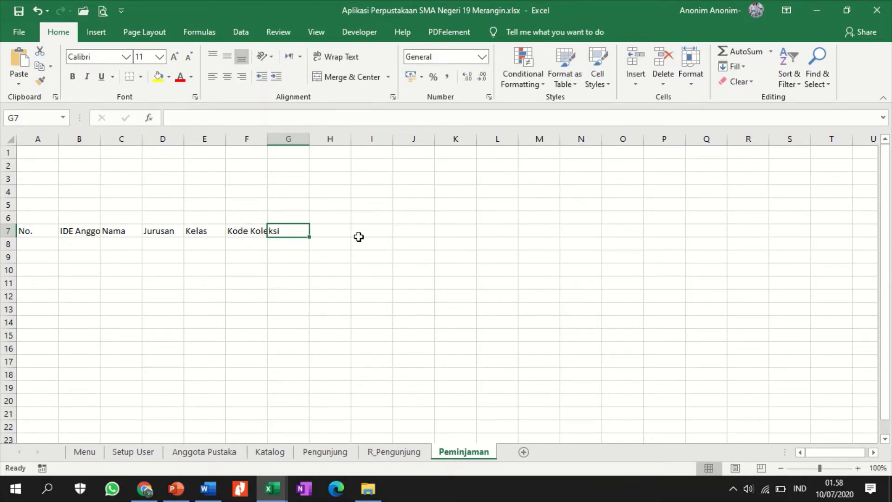
# Step: Enter the column header "Nama Koleksi/Buku" in cell G7
pyautogui.write('N')
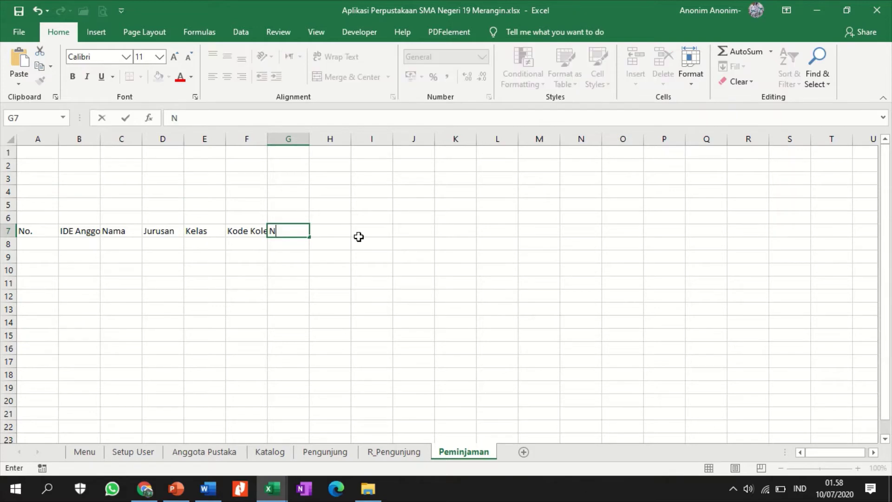
pyautogui.write('ama Koleksi')
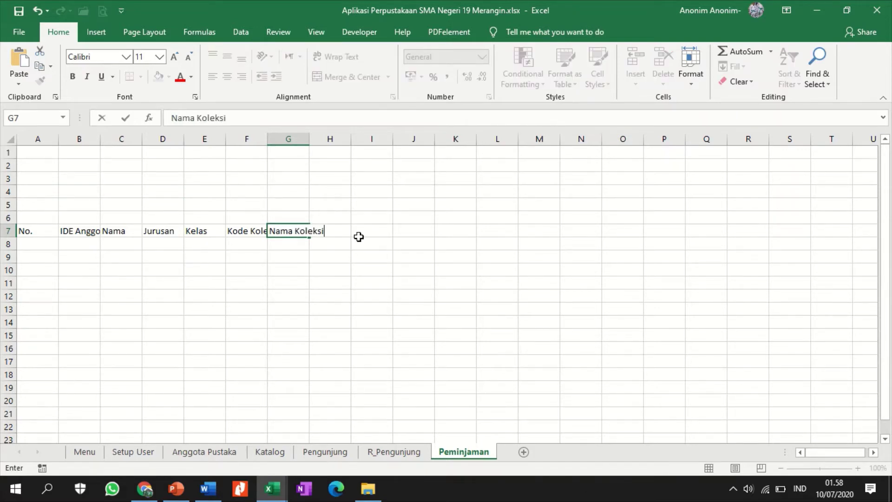
pyautogui.press('Tab')
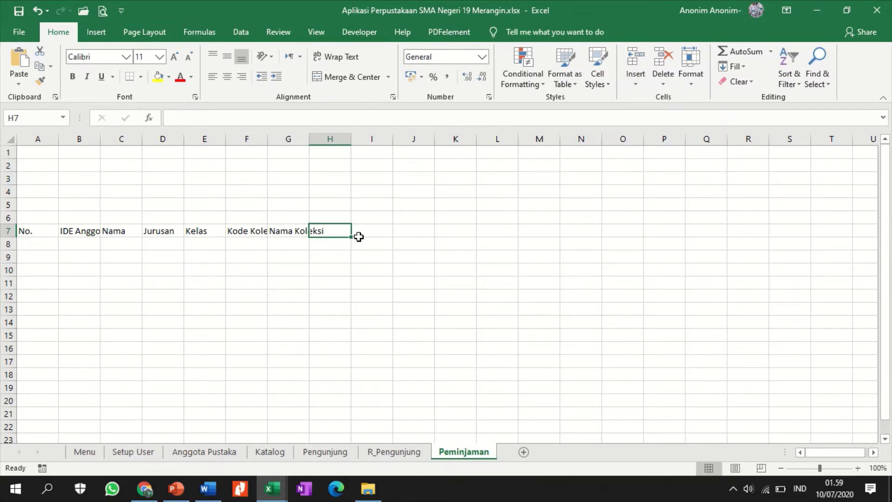
pyautogui.press('Left')
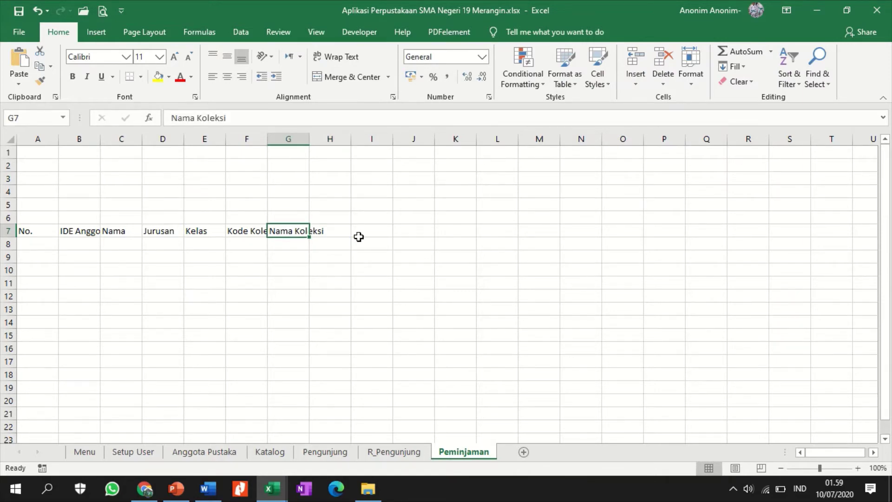
pyautogui.press('F2')
pyautogui.write('/Buku')
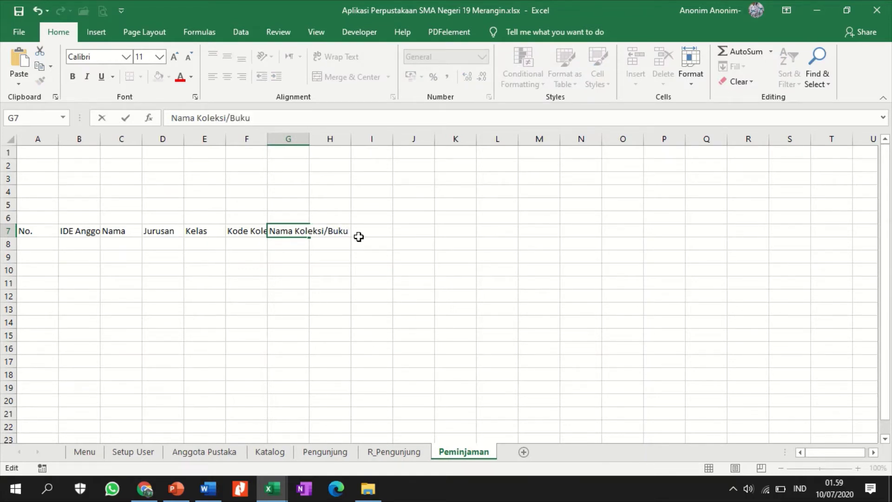
pyautogui.press('Tab')
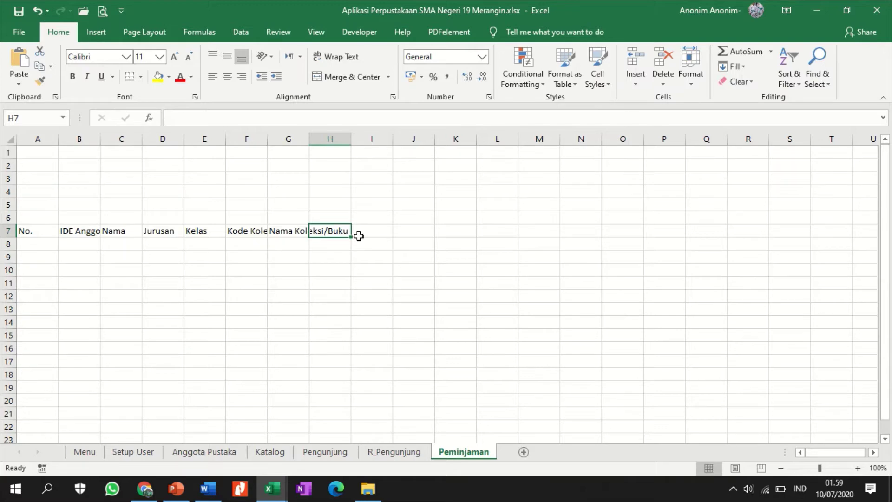
# Step: Enter the column headers "Pengarang", "Tahun Terbit" and "Jumlah" in cells H7, I7 and J7
pyautogui.write('Pengarang')
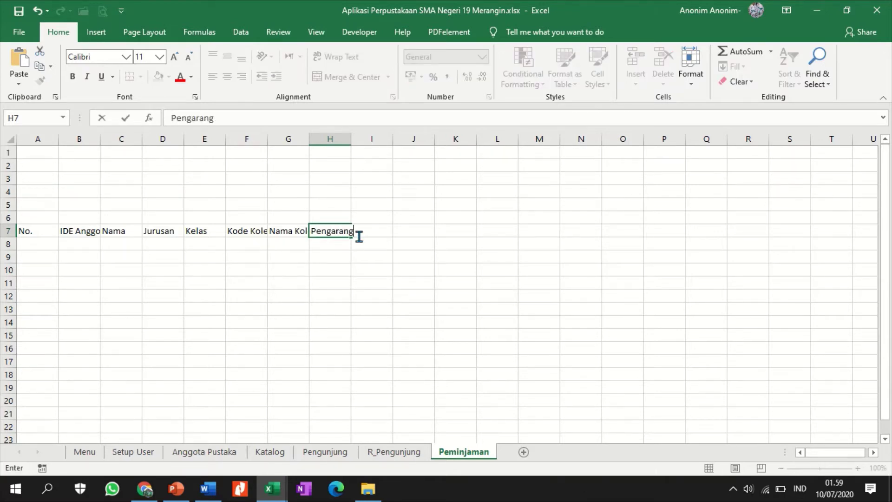
pyautogui.press('Tab')
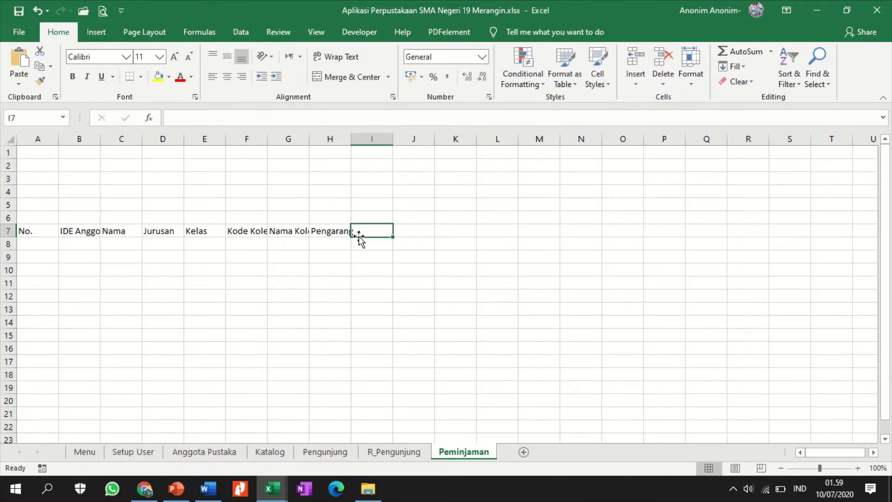
pyautogui.write('Tahun')
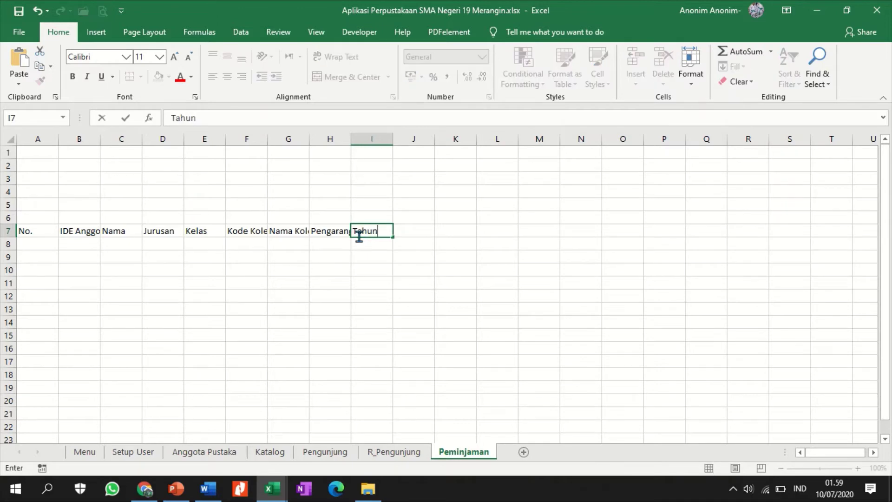
pyautogui.write(' Terbit')
pyautogui.press('Tab')
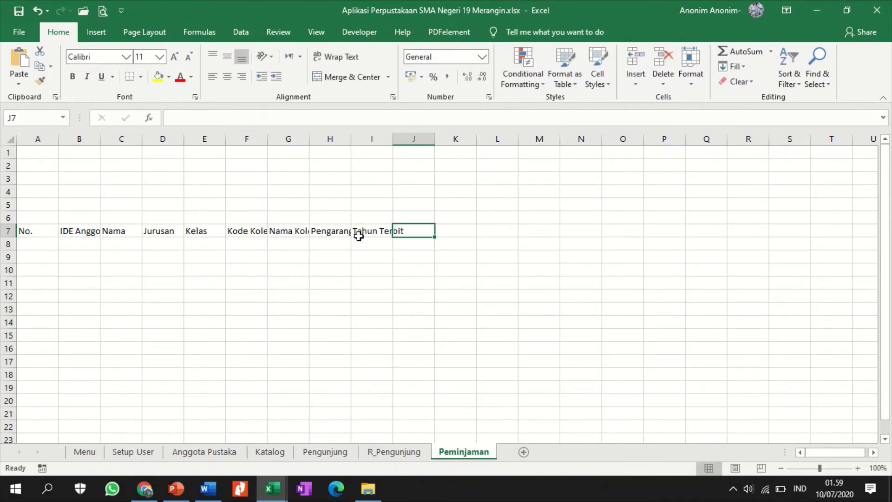
pyautogui.write('Jumlah')
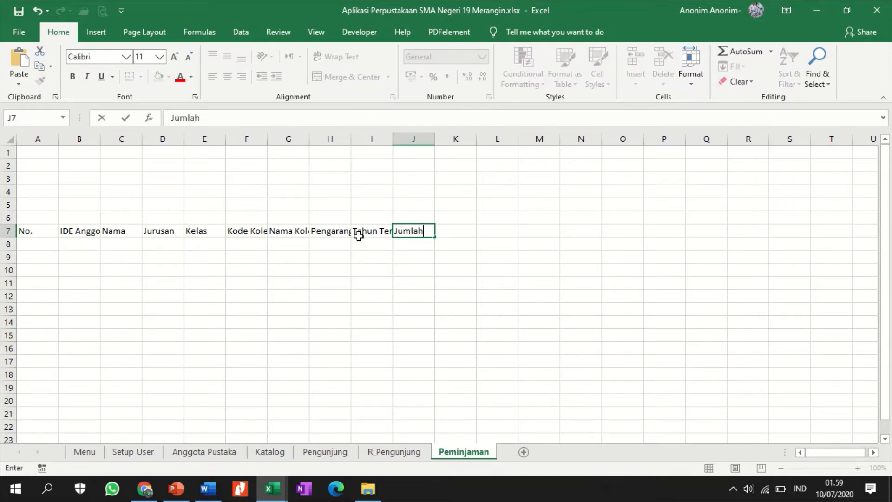
pyautogui.press('Return')
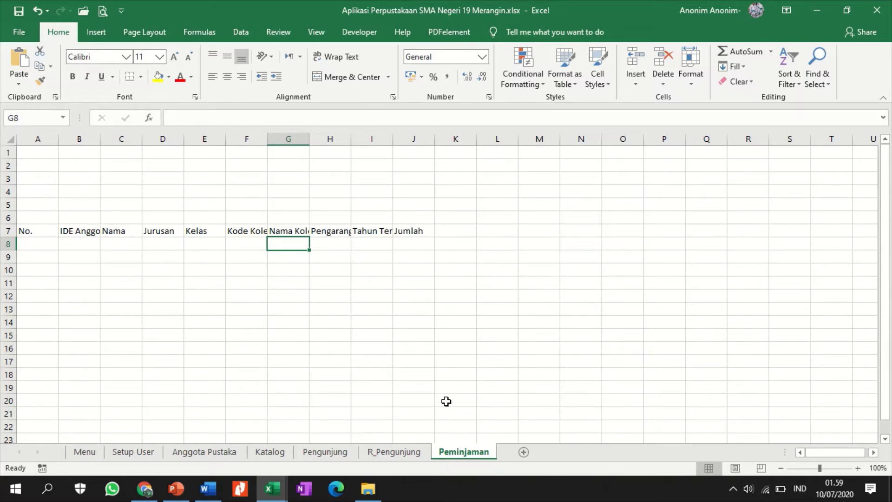
# Step: Copy the three-row school letterhead from the R_Pengunjung sheet to cell A1 of the Peminjaman sheet
pyautogui.click(411, 450)
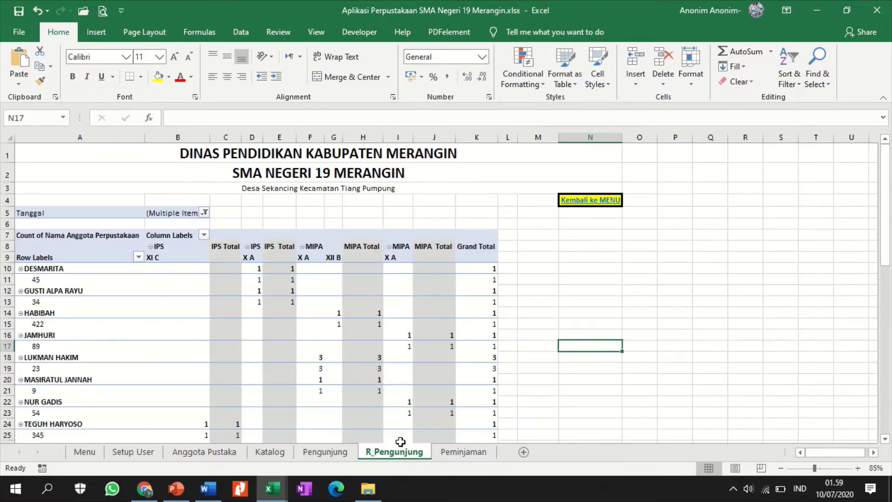
pyautogui.moveTo(250, 153); pyautogui.dragTo(261, 186)
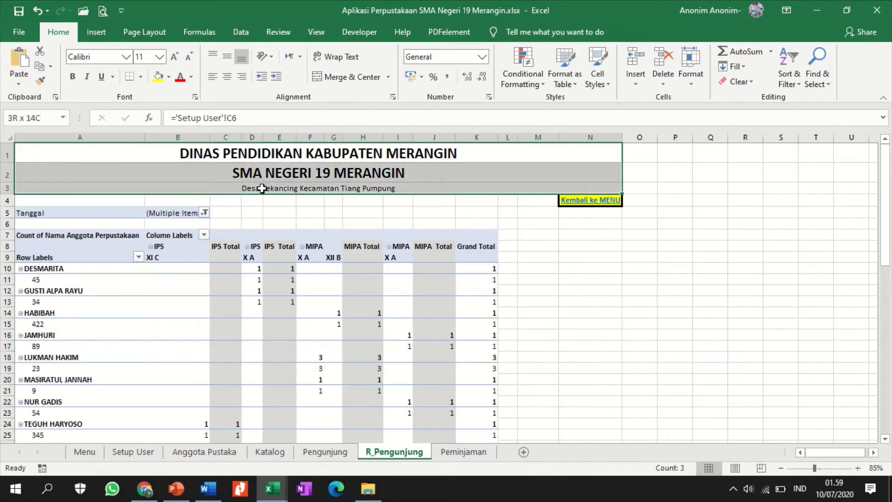
pyautogui.rightClick(262, 187)
pyautogui.click(308, 206)
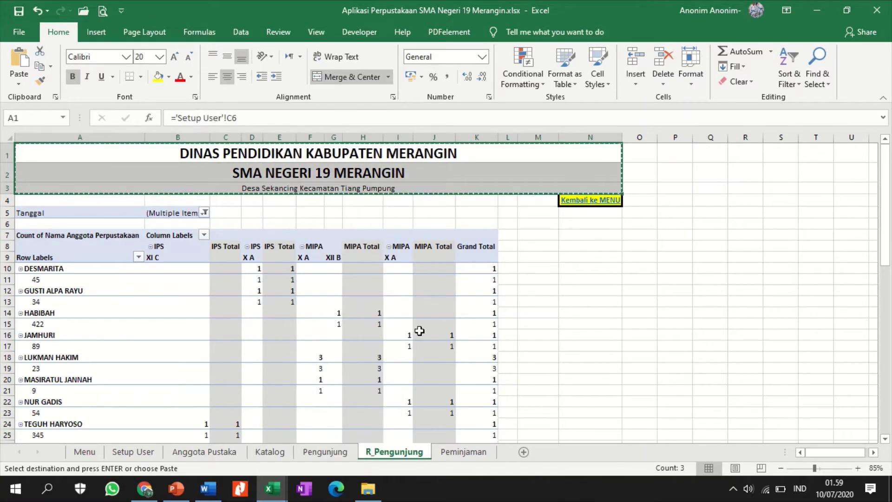
pyautogui.click(465, 453)
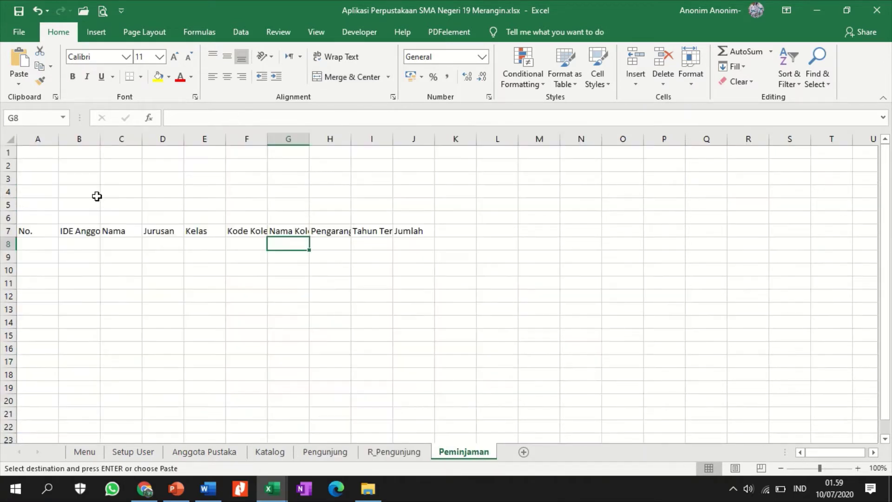
pyautogui.rightClick(36, 153)
pyautogui.click(65, 210)
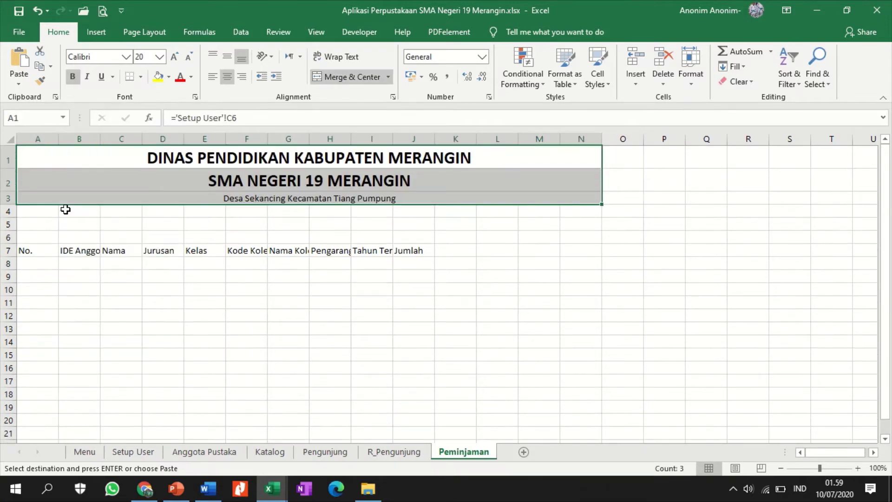
pyautogui.click(488, 222)
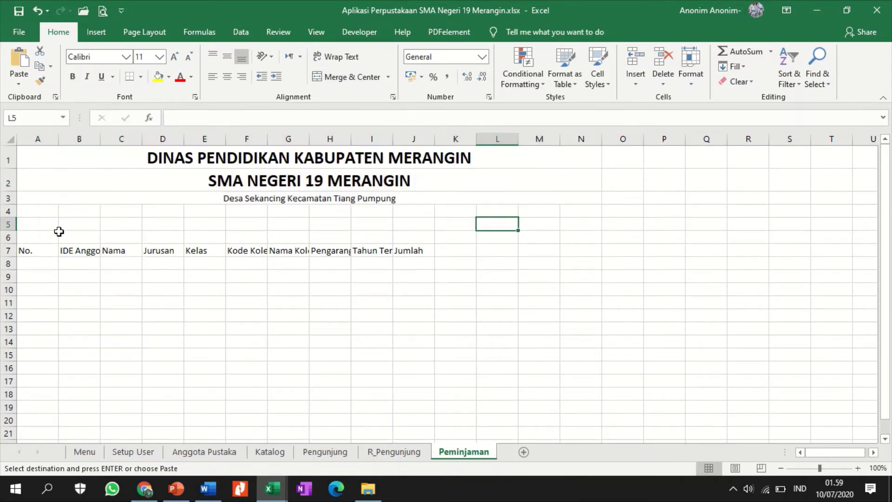
# Step: Enter the sheet title "DAFTAR PEMINJAMAN KOLEKSI PERPUSTAKAAN" in cell A5
pyautogui.click(41, 225)
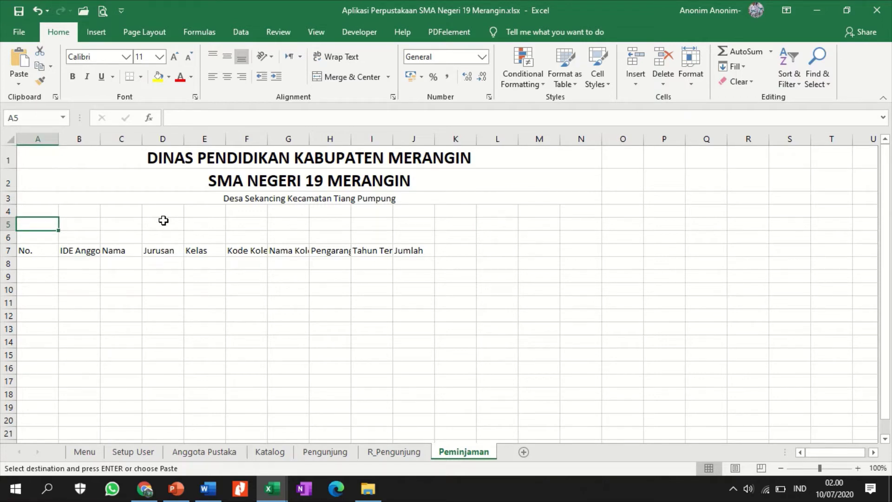
pyautogui.write('PEMINJAMAN')
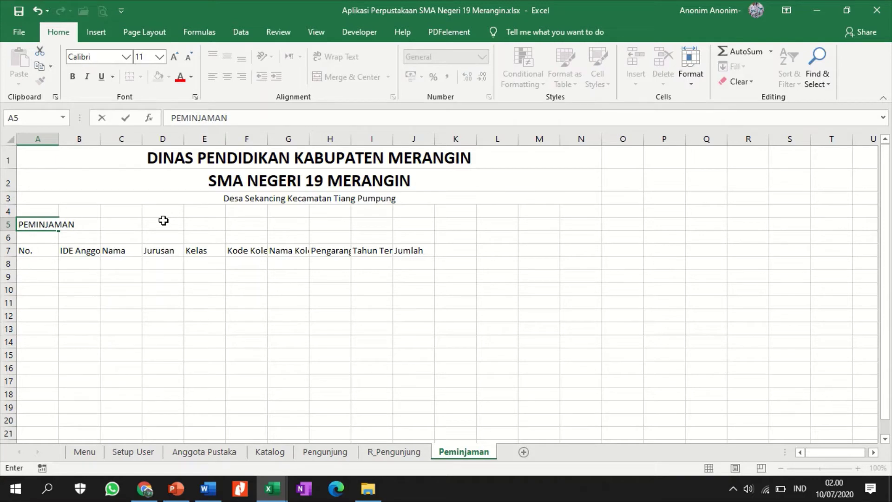
pyautogui.press('BackSpace')
pyautogui.press('BackSpace')
pyautogui.press('BackSpace')
pyautogui.press('BackSpace')
pyautogui.press('BackSpace')
pyautogui.press('BackSpace')
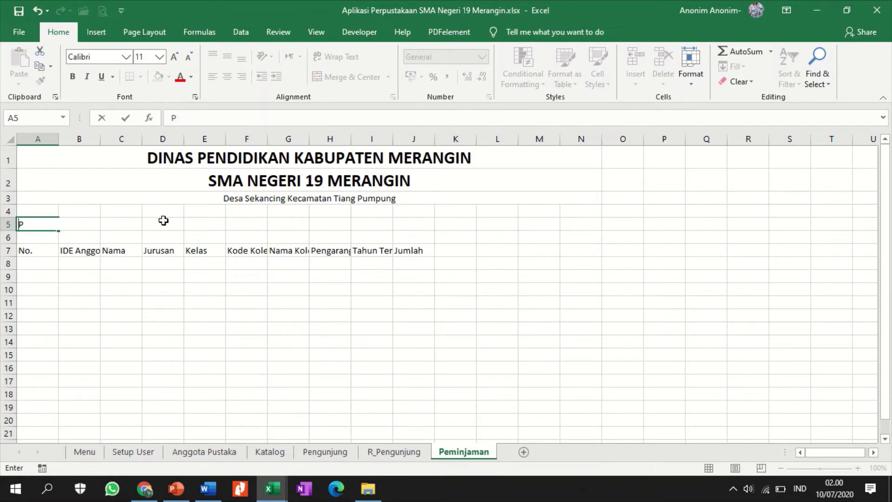
pyautogui.write('DAFTAR PEMIN')
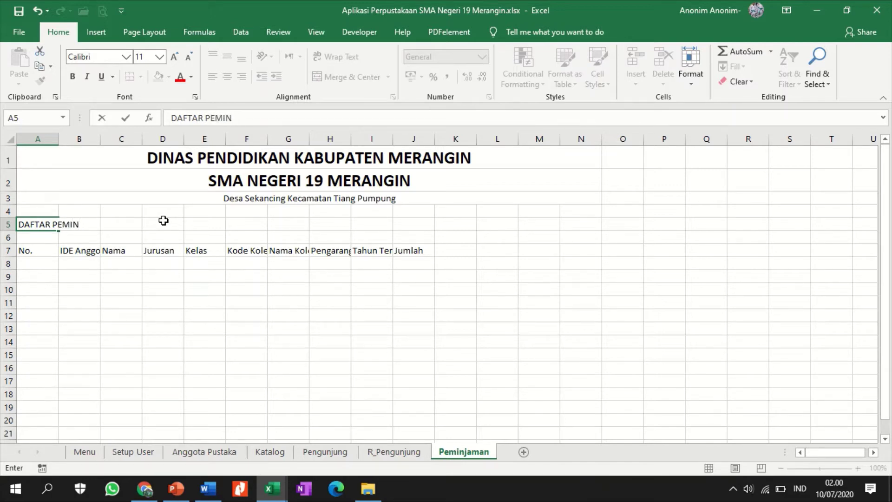
pyautogui.write('AJJAMAN KOLEK')
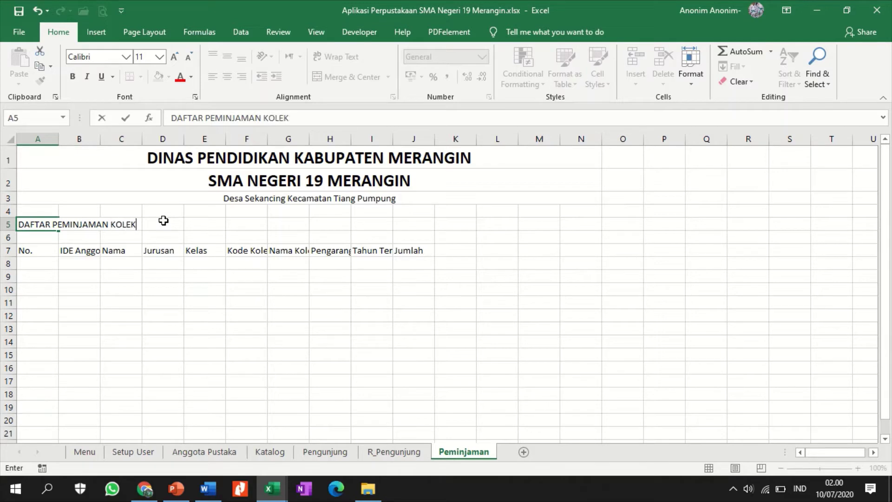
pyautogui.write('SI PERPUSTAKAA')
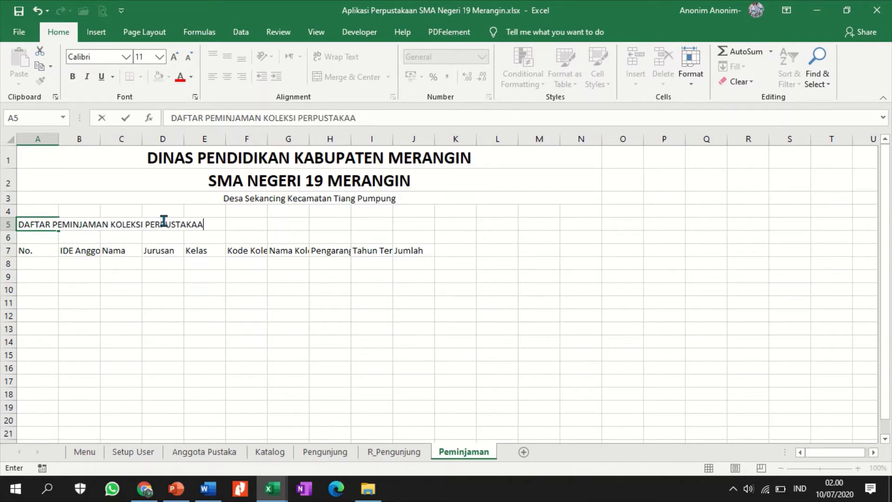
pyautogui.write('N')
pyautogui.press('Return')
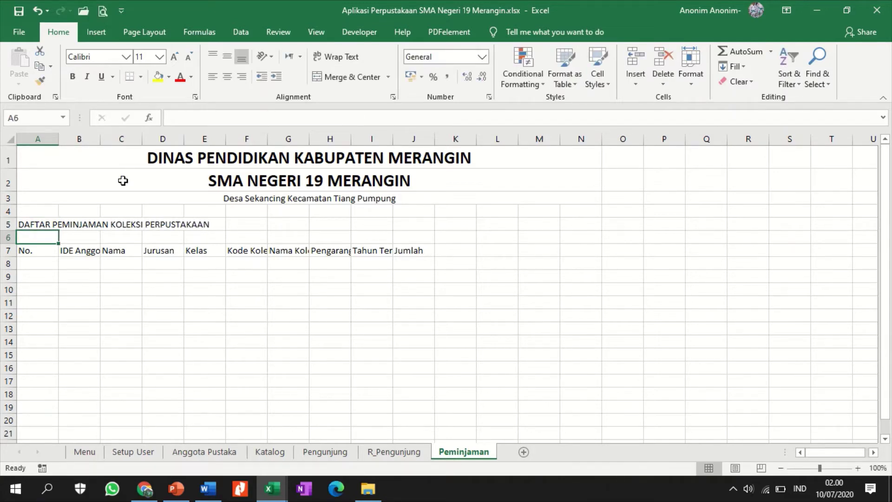
# Step: Apply the formatting of the first letterhead row to the title in cell A5 with Format Painter
pyautogui.click(114, 162)
pyautogui.click(44, 82)
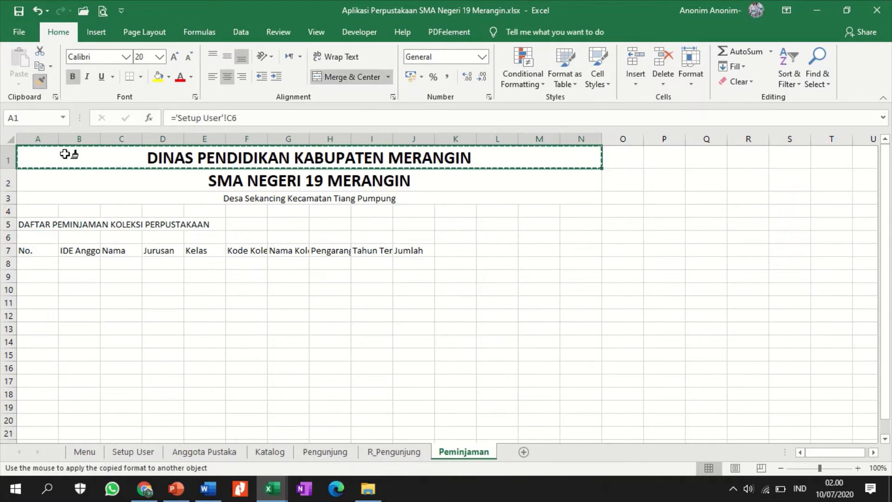
pyautogui.click(37, 224)
pyautogui.click(561, 260)
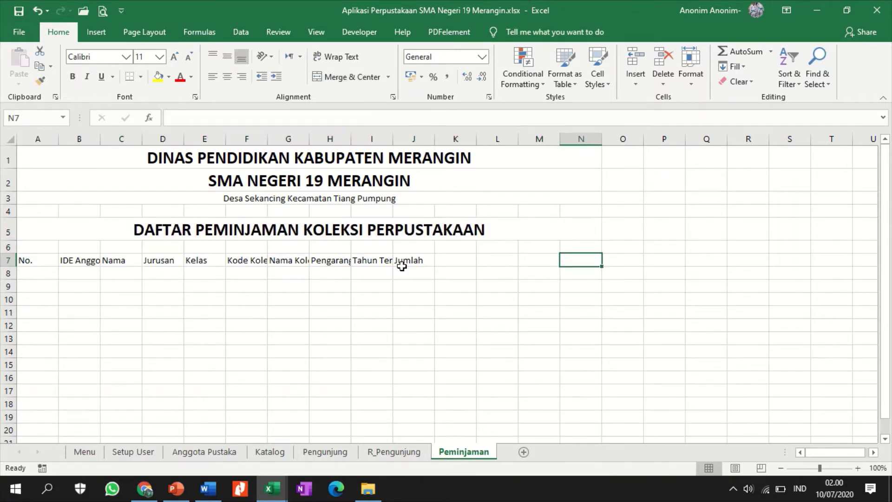
# Step: Copy the "Kembali ke MENU" link from the R_Pengunjung sheet to cell N6 of the Peminjaman sheet and autofit column N
pyautogui.click(413, 452)
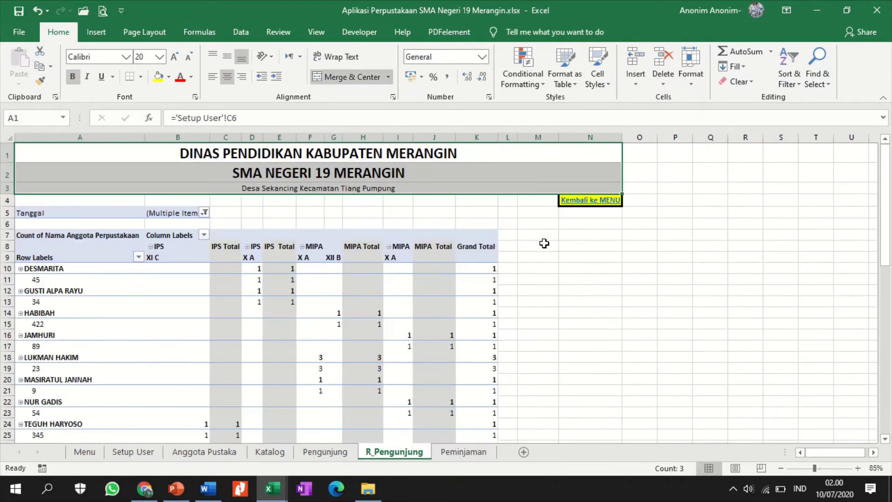
pyautogui.click(646, 199)
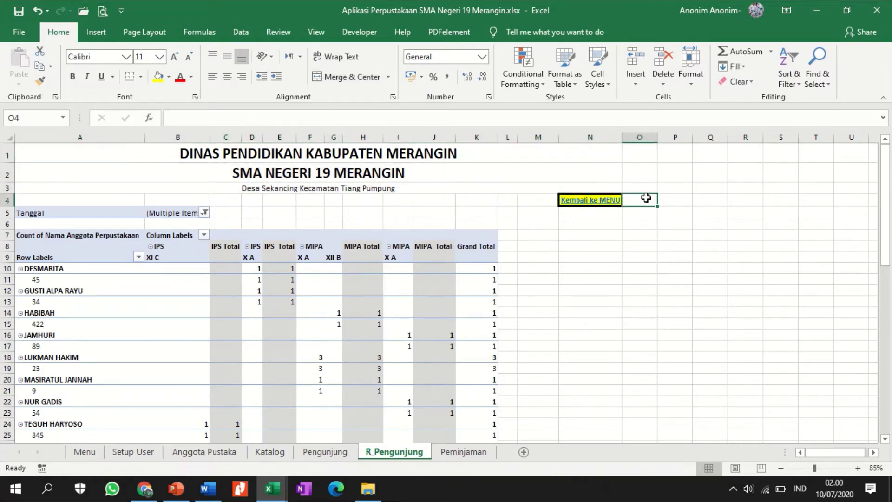
pyautogui.press('Left')
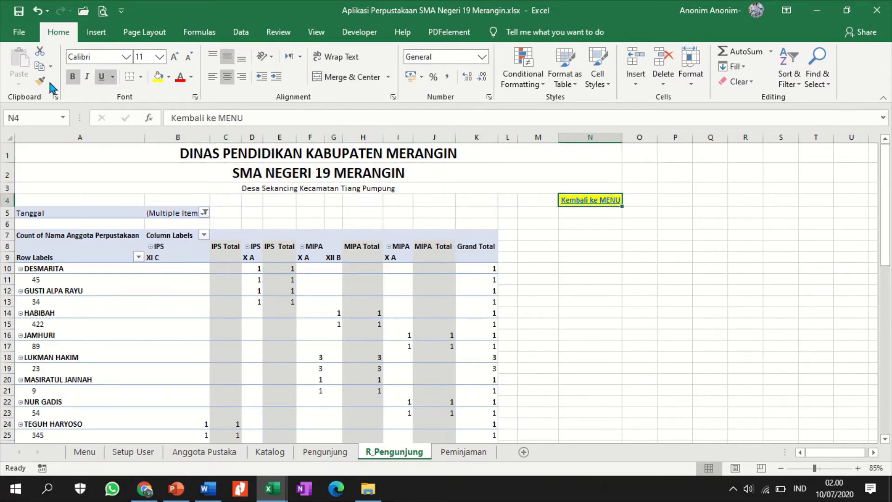
pyautogui.click(39, 66)
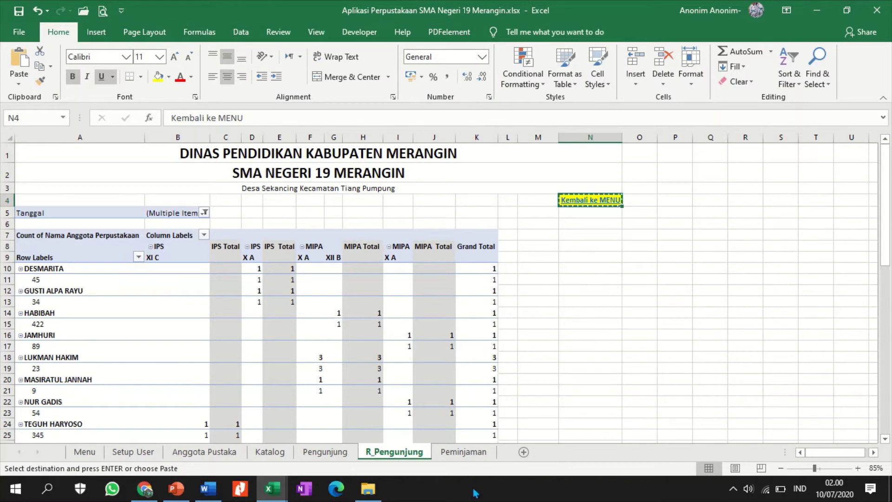
pyautogui.click(463, 451)
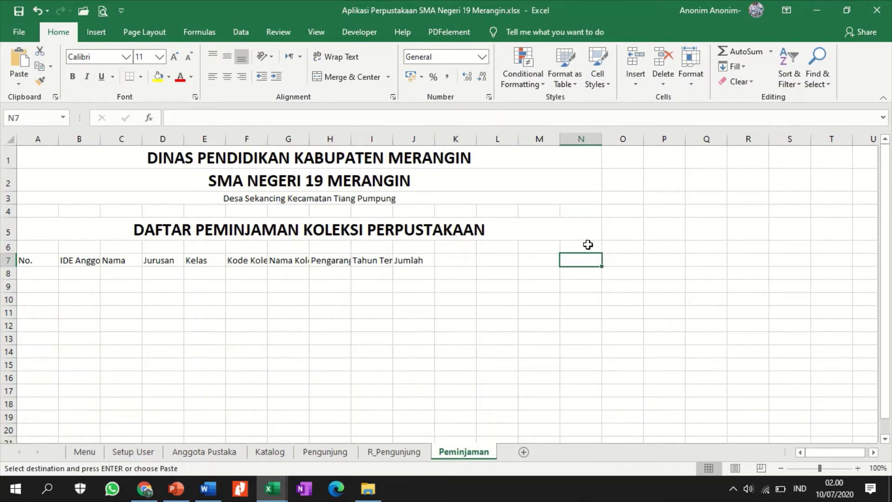
pyautogui.rightClick(622, 233)
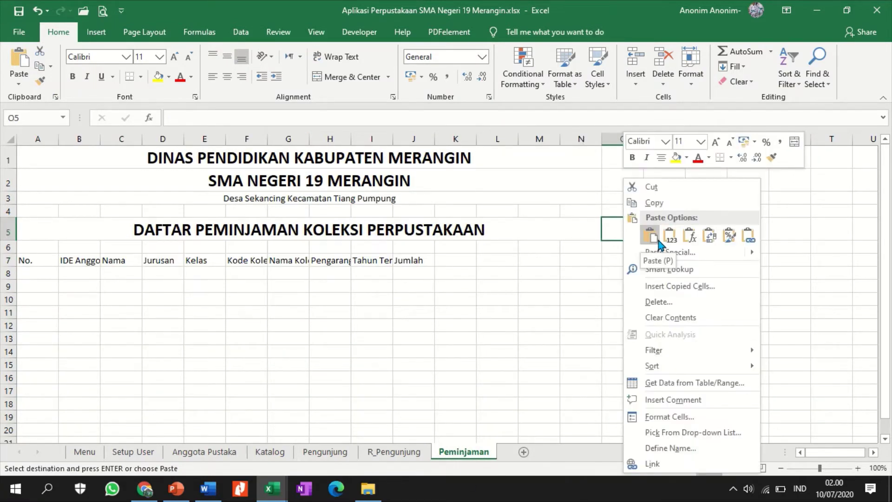
pyautogui.click(575, 246)
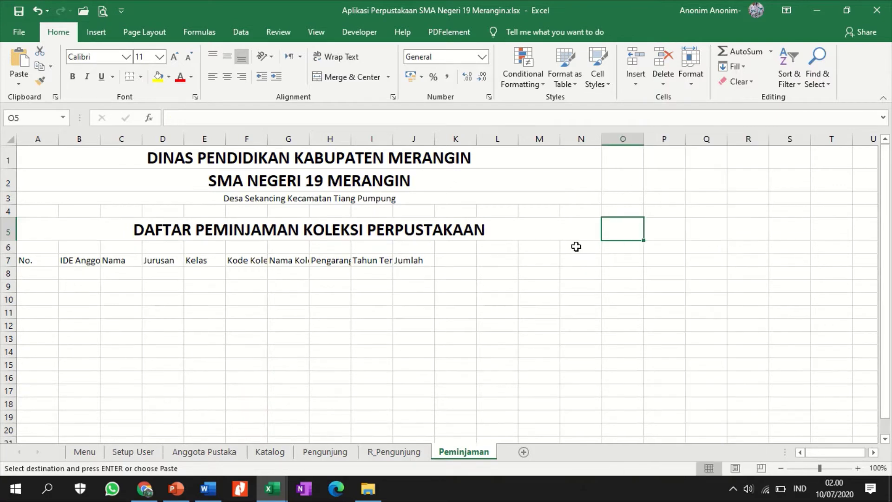
pyautogui.click(576, 248)
pyautogui.rightClick(576, 249)
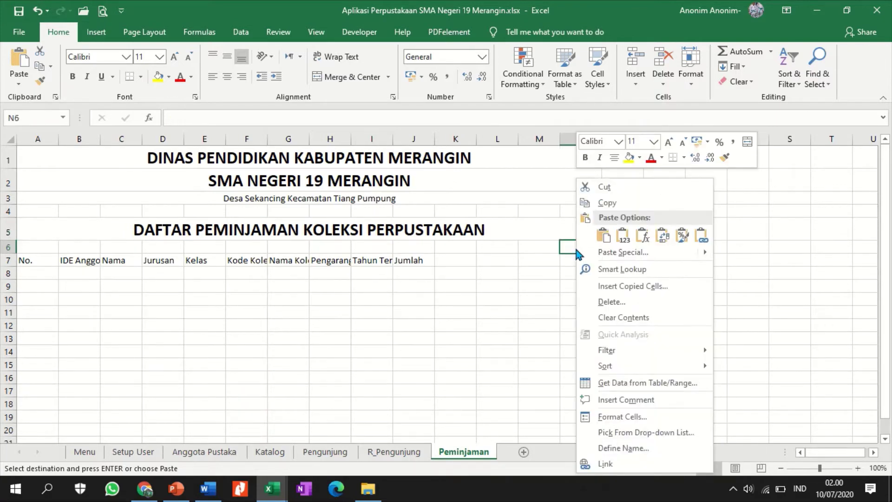
pyautogui.click(601, 236)
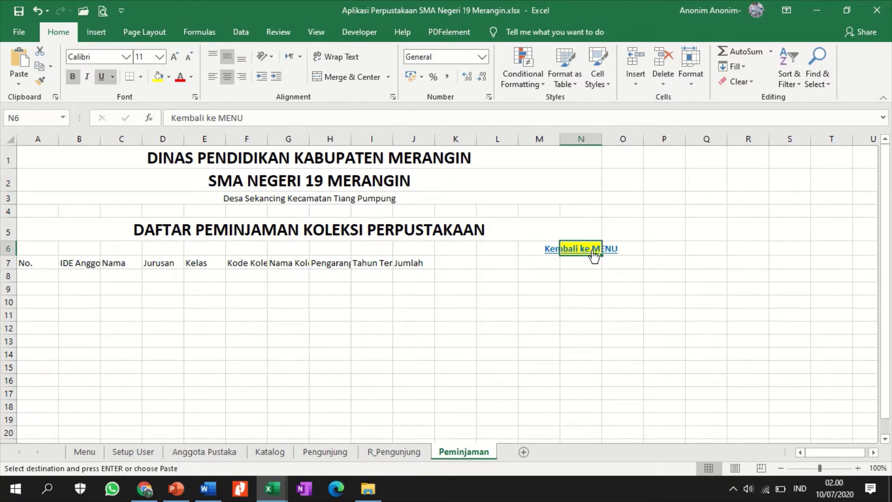
pyautogui.doubleClick(602, 135)
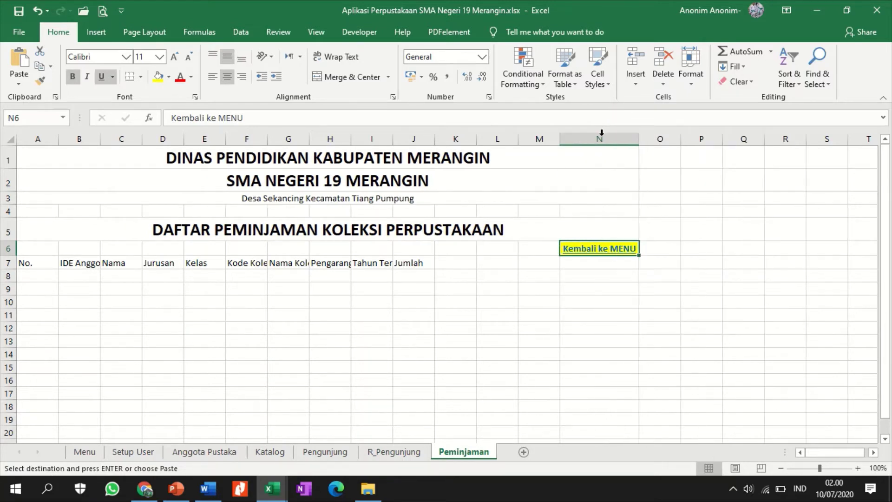
# Step: Apply the formatting of the "Katalog Buku" cell to the "Peminjaman" cell C19 on the Menu sheet with Format Painter
pyautogui.click(603, 251)
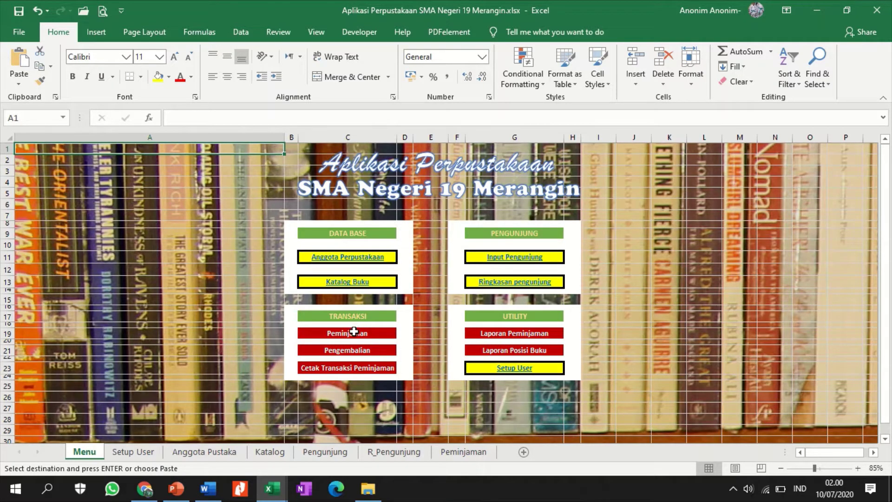
pyautogui.click(351, 334)
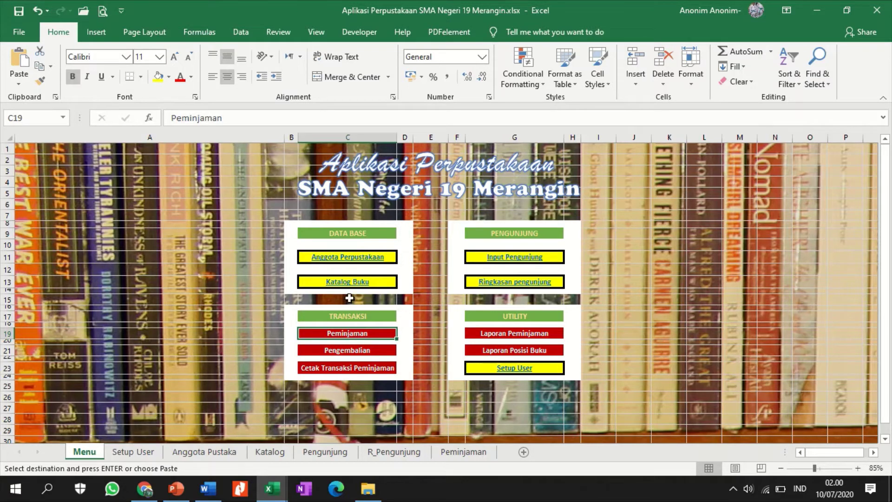
pyautogui.click(412, 284)
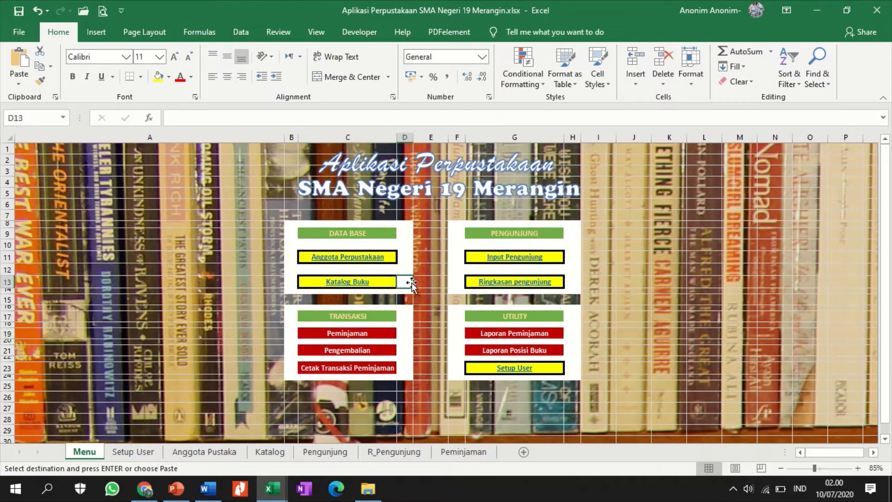
pyautogui.press('Left')
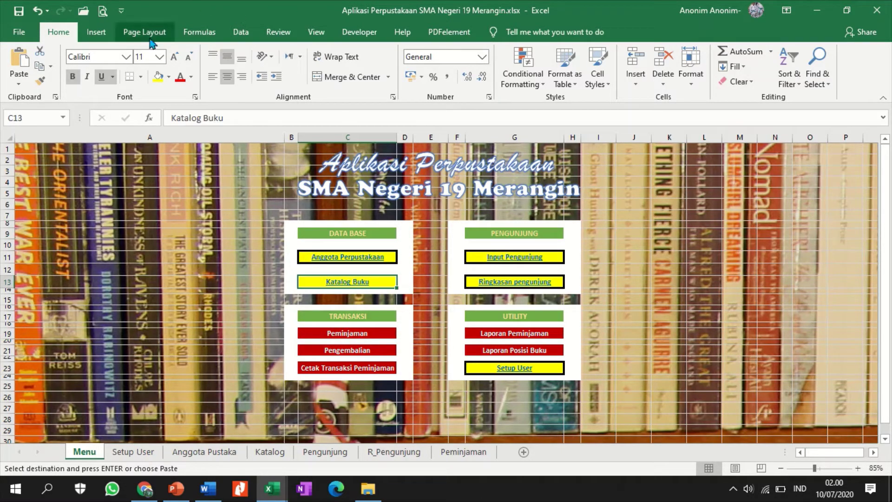
pyautogui.click(42, 83)
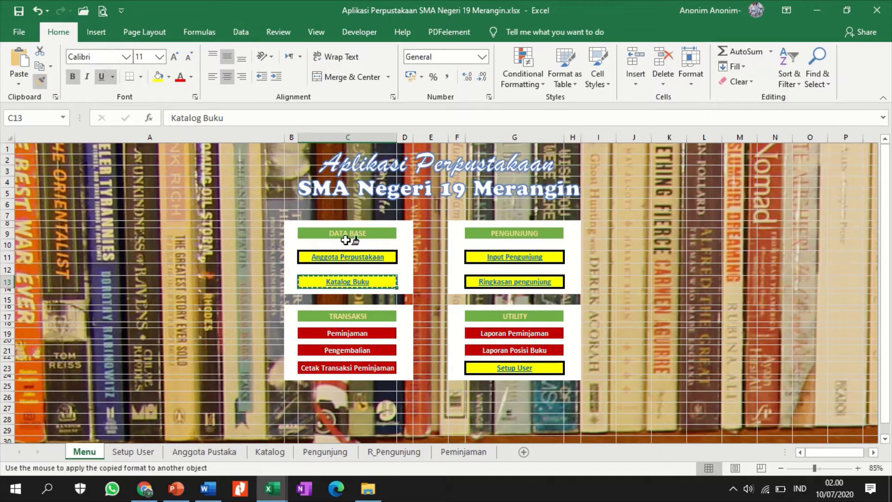
pyautogui.click(355, 334)
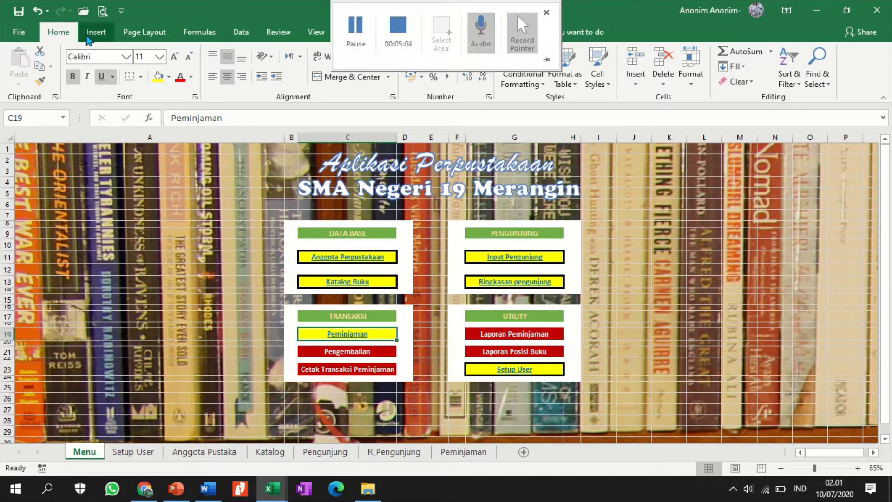
# Step: Insert a hyperlink in the "Peminjaman" cell C19 of the Menu sheet that leads to the Peminjaman sheet in this document
pyautogui.click(96, 35)
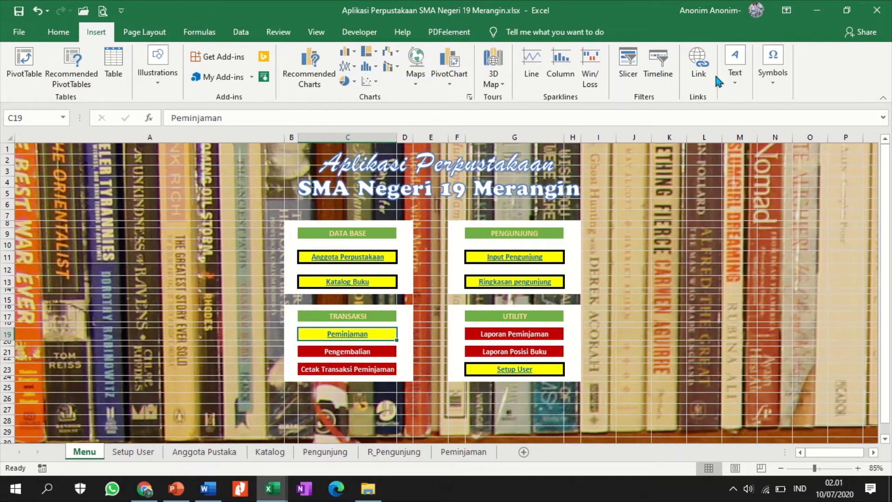
pyautogui.click(699, 62)
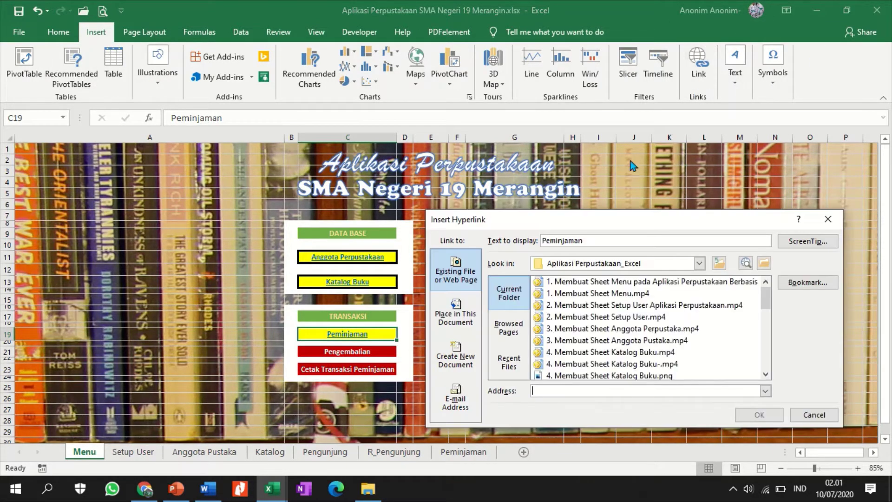
pyautogui.click(465, 320)
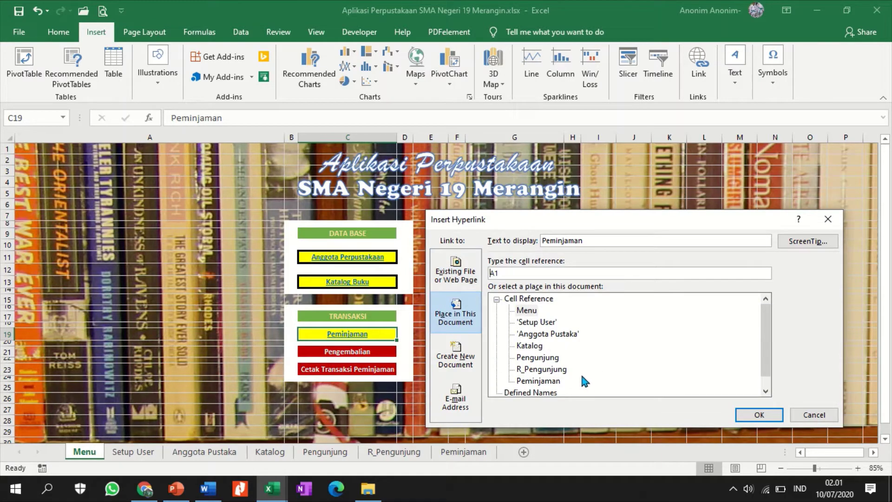
pyautogui.click(539, 382)
pyautogui.click(758, 415)
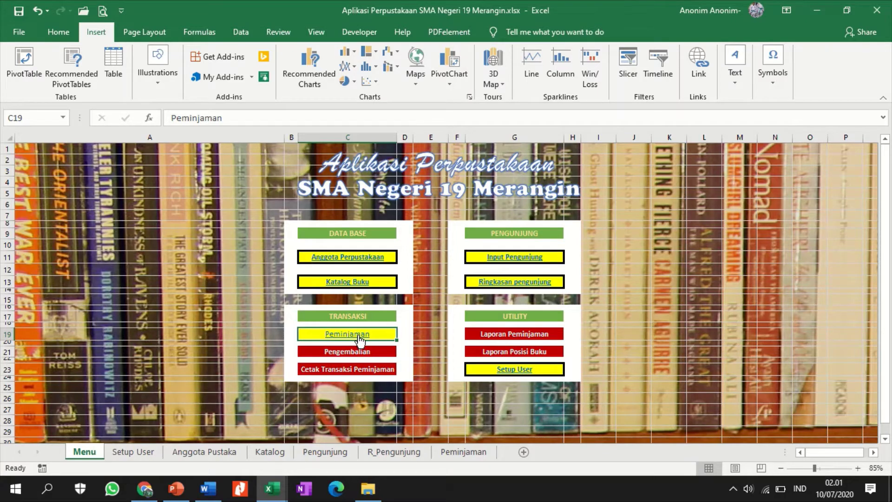
# Step: Make the "Peminjaman" link text in cell C19 bold to match the "Katalog Buku" entry
pyautogui.click(390, 281)
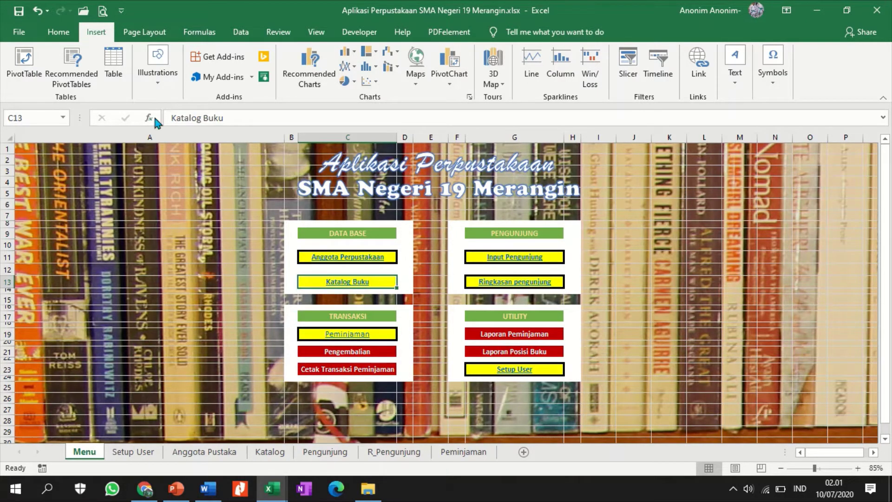
pyautogui.click(50, 36)
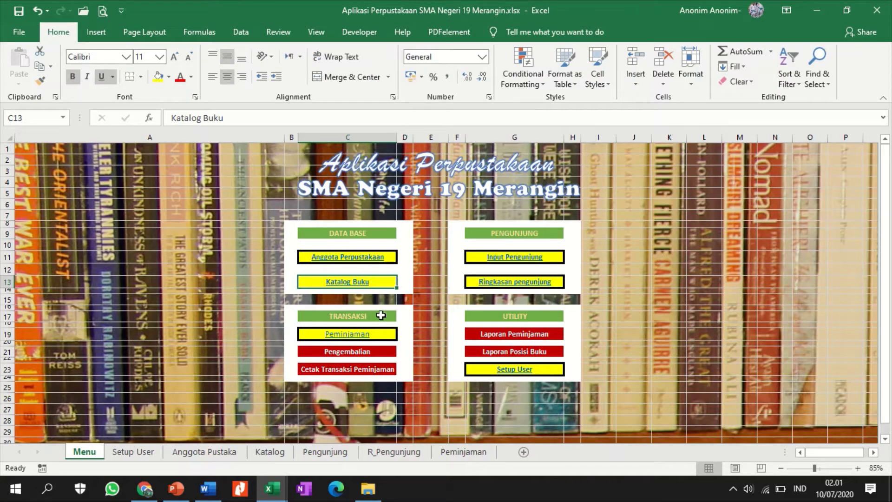
pyautogui.click(389, 334)
pyautogui.click(73, 77)
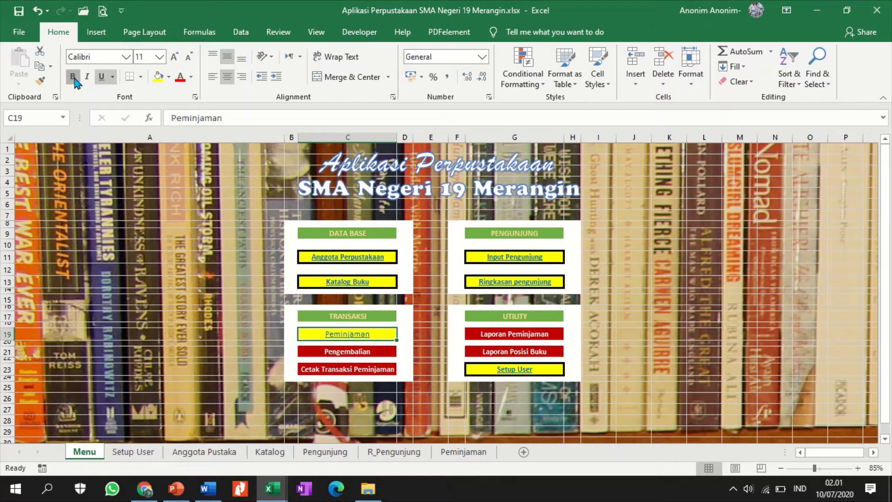
# Step: Test the links between the Menu and Peminjaman sheets in both directions, ending on the Peminjaman sheet
pyautogui.click(353, 335)
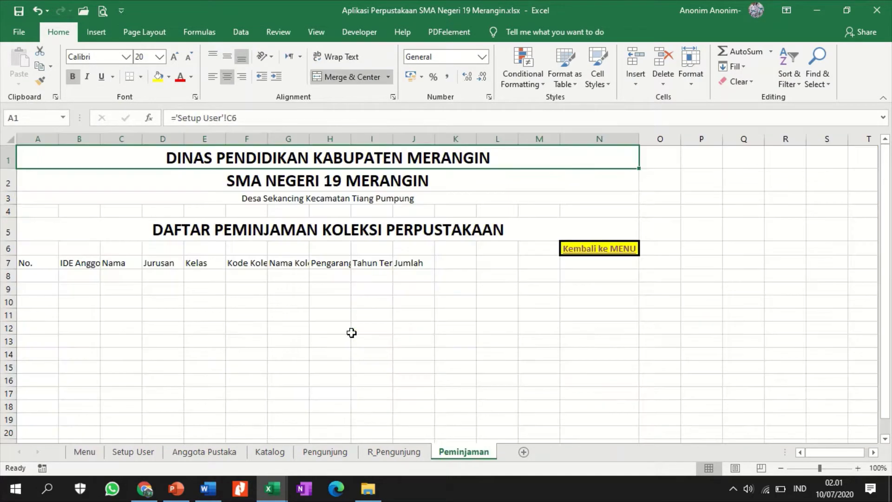
pyautogui.click(596, 253)
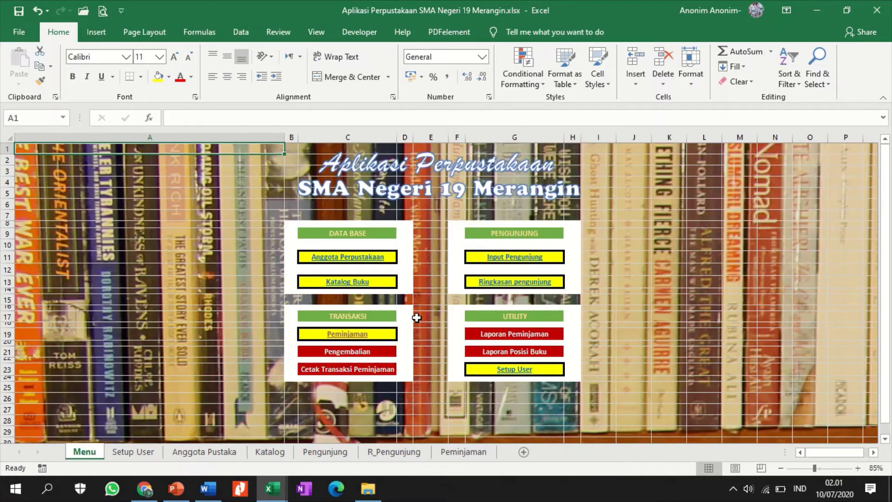
pyautogui.click(355, 338)
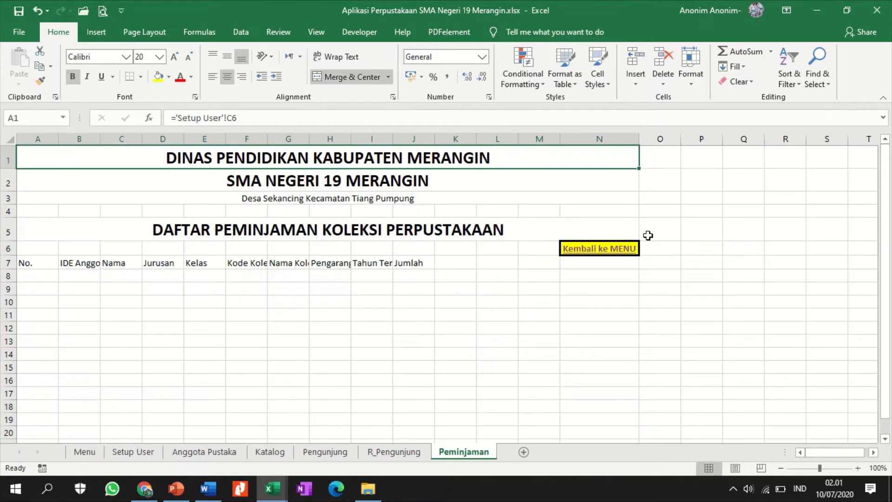
pyautogui.click(620, 252)
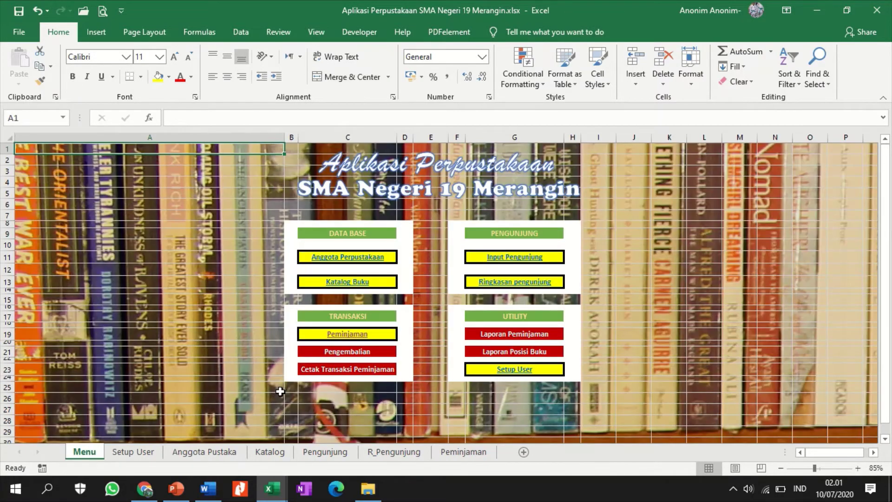
pyautogui.click(339, 337)
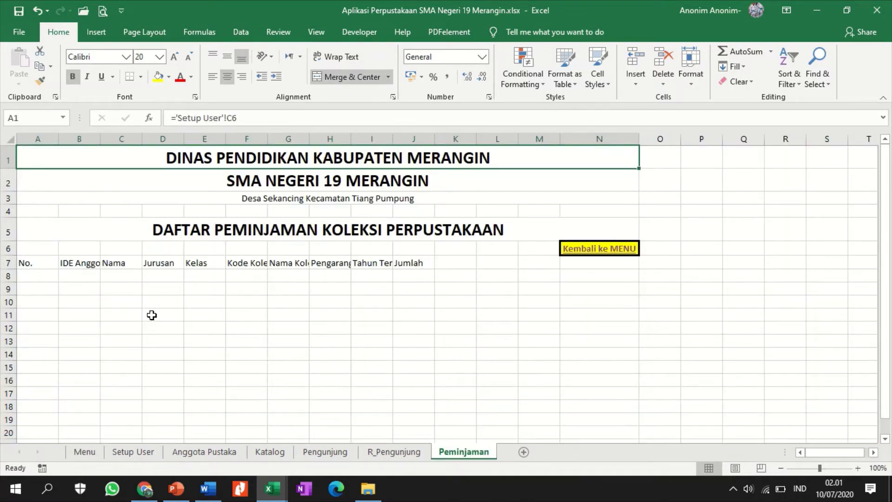
# Step: Correct the header in cell B7 to "ID Anggota" and widen column B to fit it
pyautogui.click(65, 263)
pyautogui.click(181, 115)
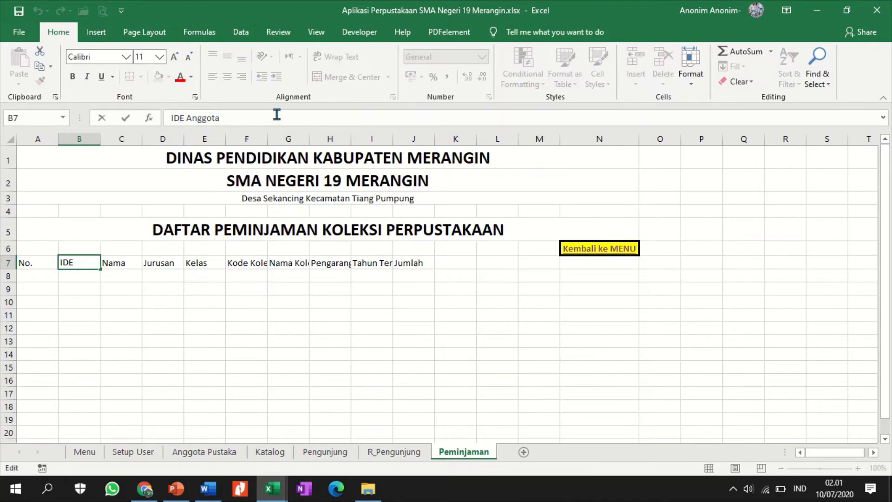
pyautogui.press('Delete')
pyautogui.press('Return')
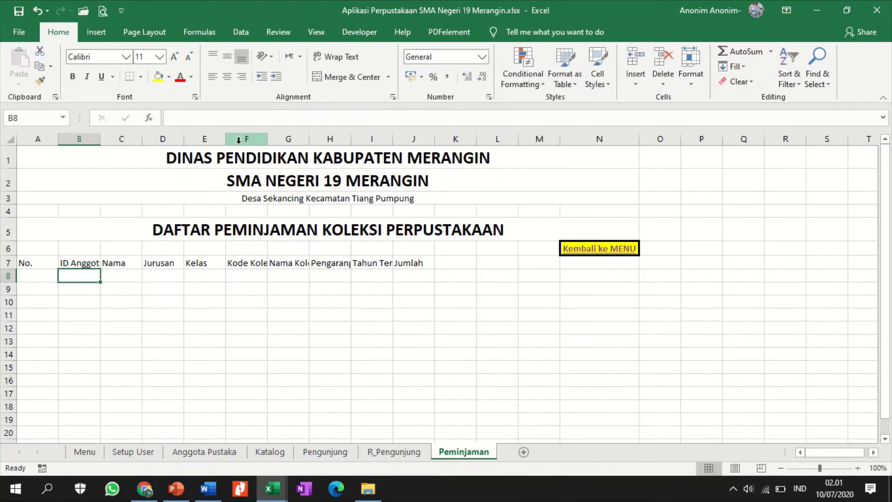
pyautogui.moveTo(99, 139); pyautogui.dragTo(135, 141)
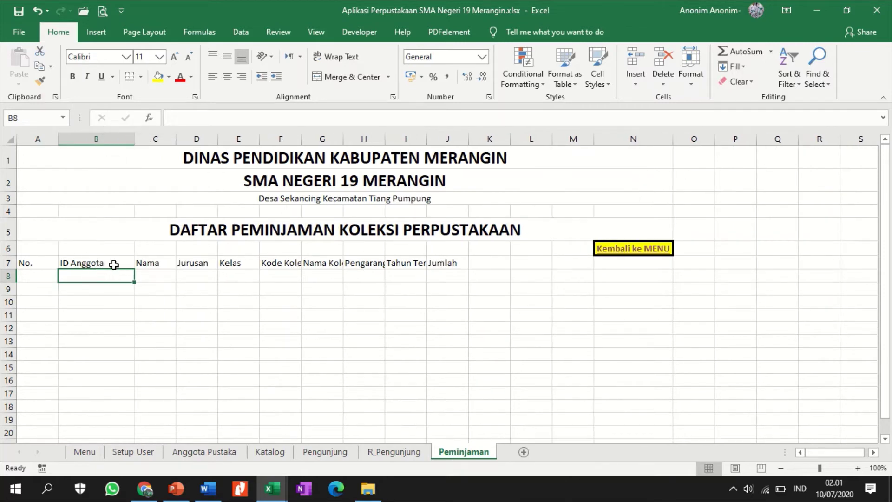
# Step: Enter the row numbers 1, 2 and 3 in cells A8 to A10 under the "No." header
pyautogui.click(37, 278)
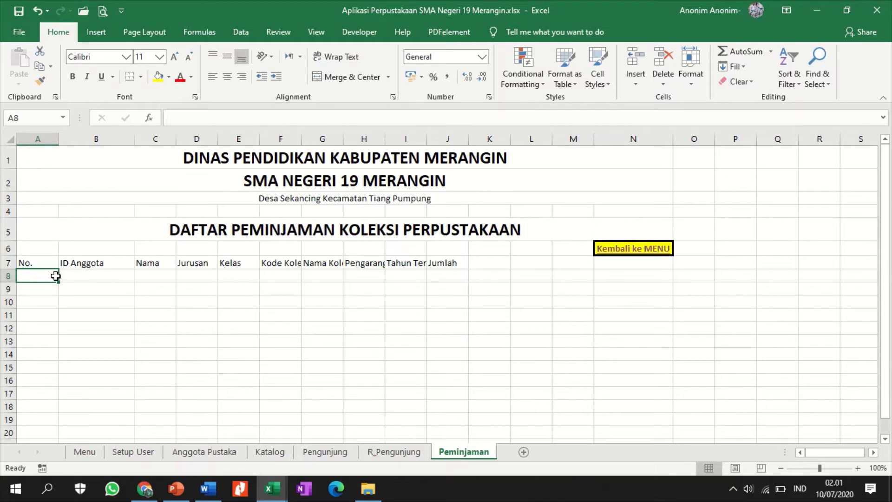
pyautogui.write('1')
pyautogui.press('Return')
pyautogui.write('2')
pyautogui.press('Return')
pyautogui.write('3')
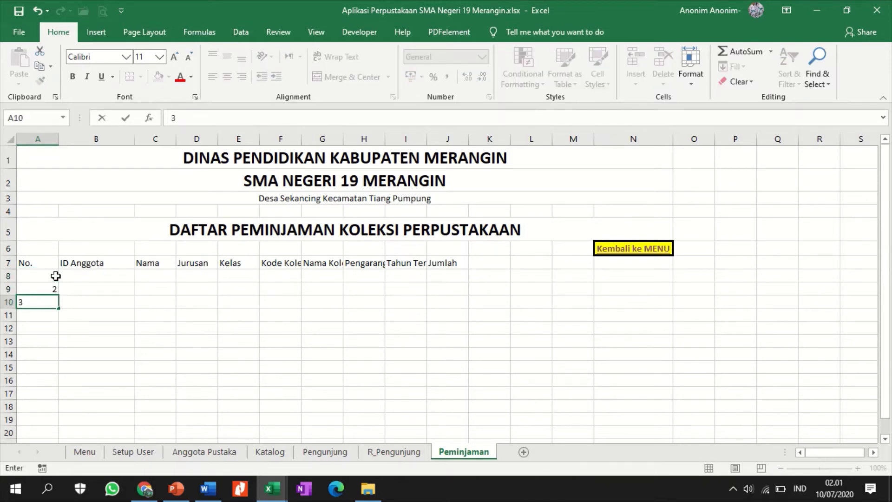
pyautogui.press('Return')
pyautogui.click(99, 274)
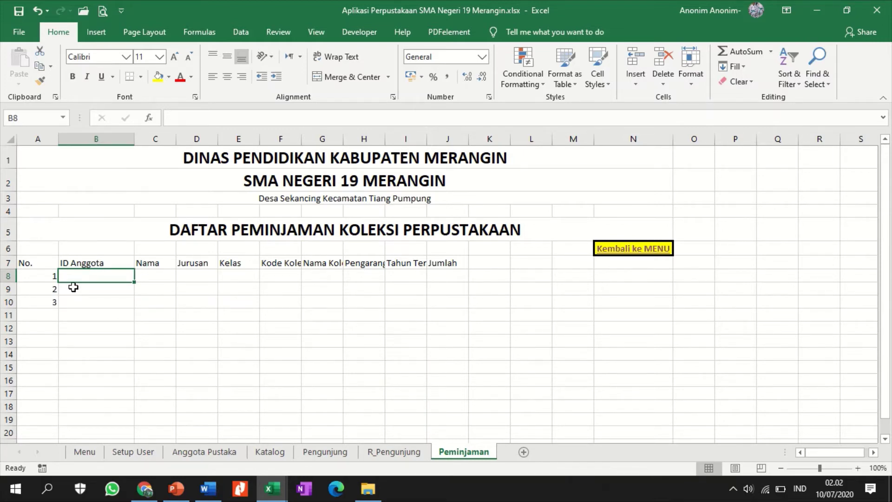
pyautogui.click(97, 304)
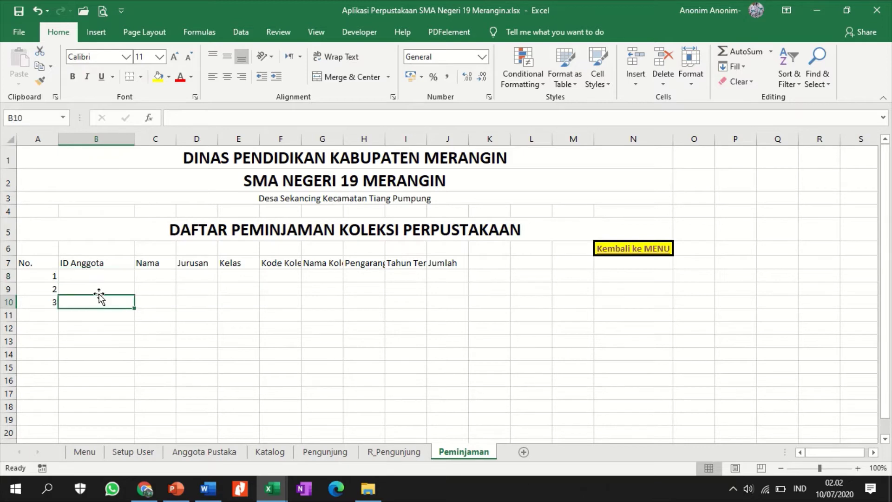
# Step: Insert a new column before the "ID Anggota" column and enter the header "Tanggal" in cell B7
pyautogui.rightClick(82, 142)
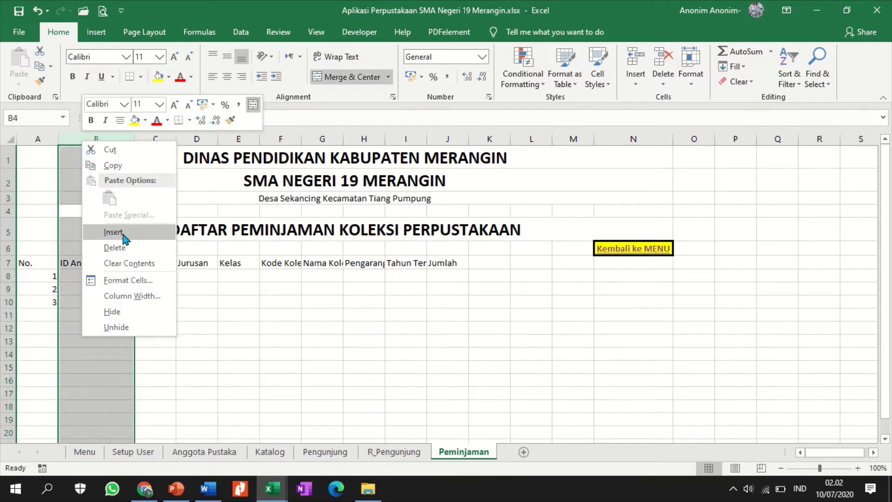
pyautogui.click(124, 235)
pyautogui.click(80, 263)
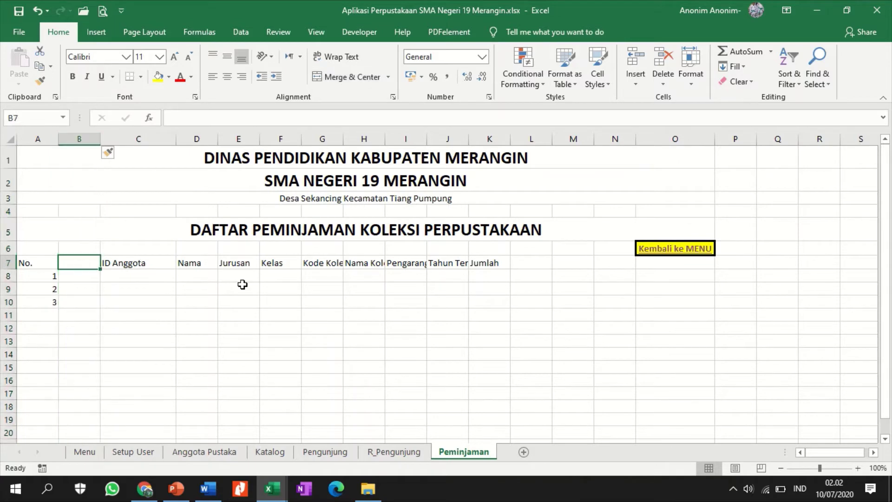
pyautogui.write('tANGGAL')
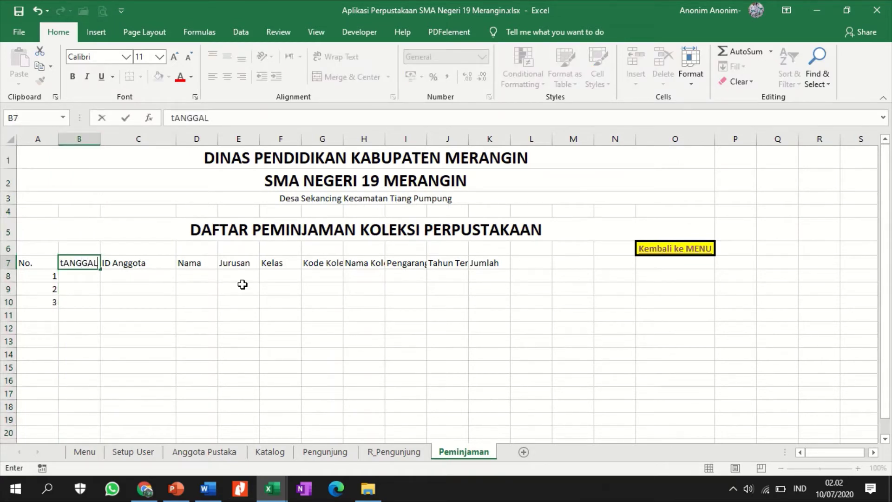
pyautogui.press('Return')
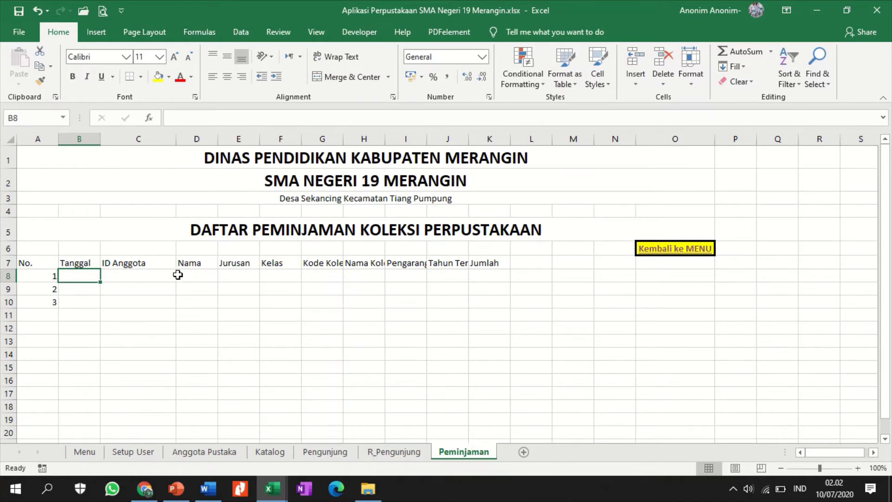
# Step: Widen column G to fit its "Kode Koleksi" header
pyautogui.click(144, 277)
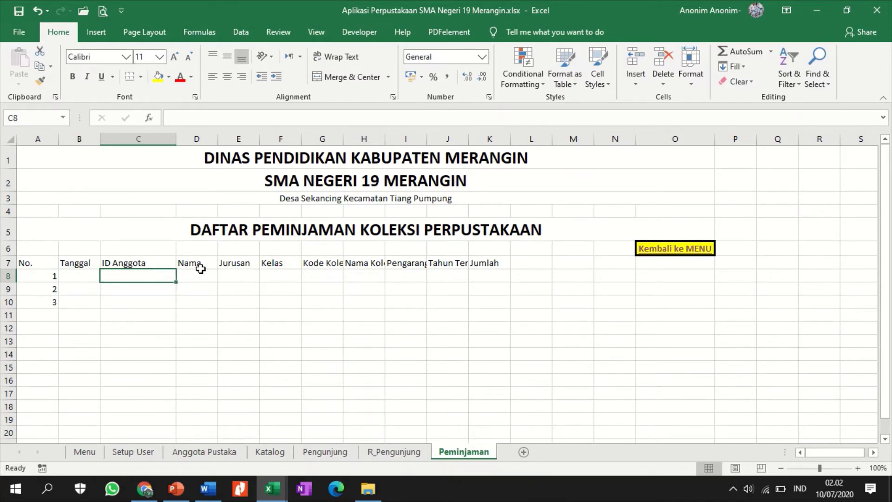
pyautogui.moveTo(196, 278); pyautogui.dragTo(268, 282)
pyautogui.doubleClick(344, 138)
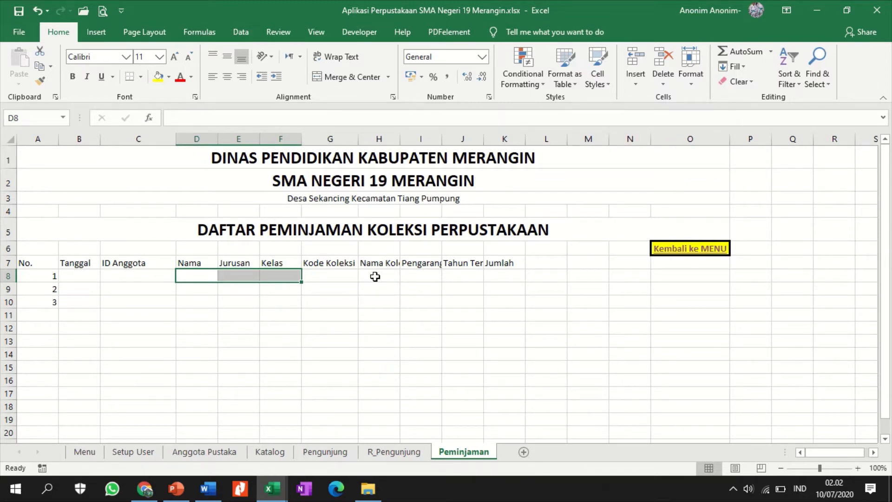
pyautogui.click(379, 276)
pyautogui.moveTo(387, 276); pyautogui.dragTo(460, 278)
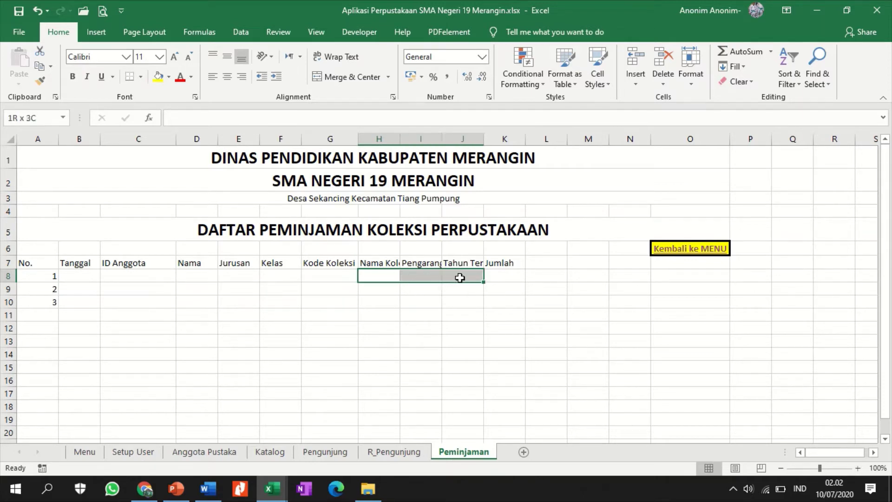
pyautogui.click(498, 279)
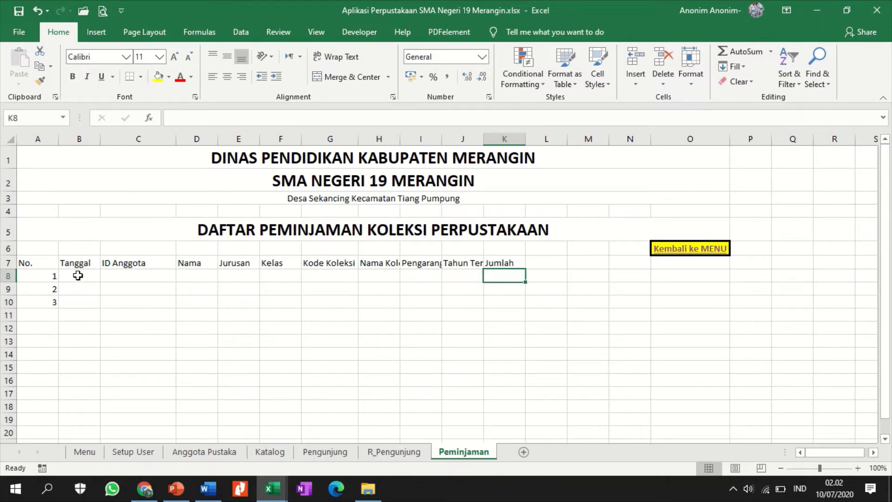
# Step: Fill the manual-entry cells A8 to C8, G8 and K8 with yellow
pyautogui.moveTo(44, 276); pyautogui.dragTo(108, 274)
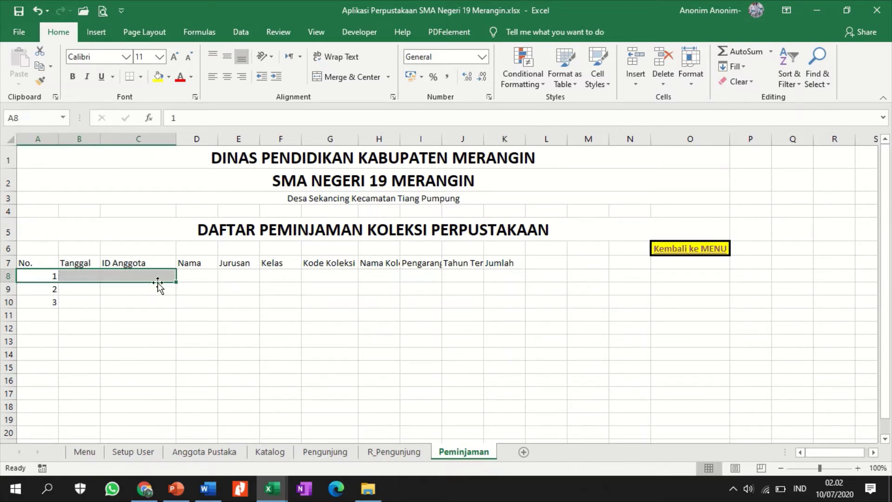
pyautogui.keyDown('ctrl'); pyautogui.click(331, 276); pyautogui.keyUp('ctrl')
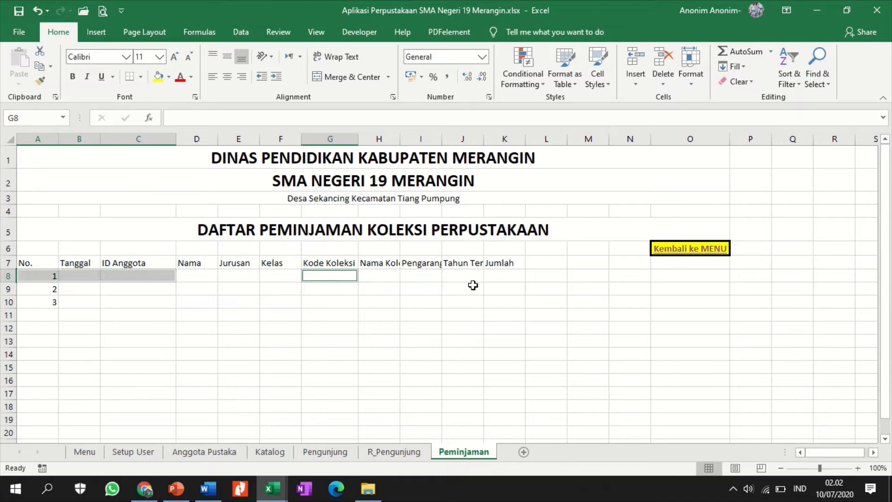
pyautogui.keyDown('ctrl'); pyautogui.click(507, 276); pyautogui.keyUp('ctrl')
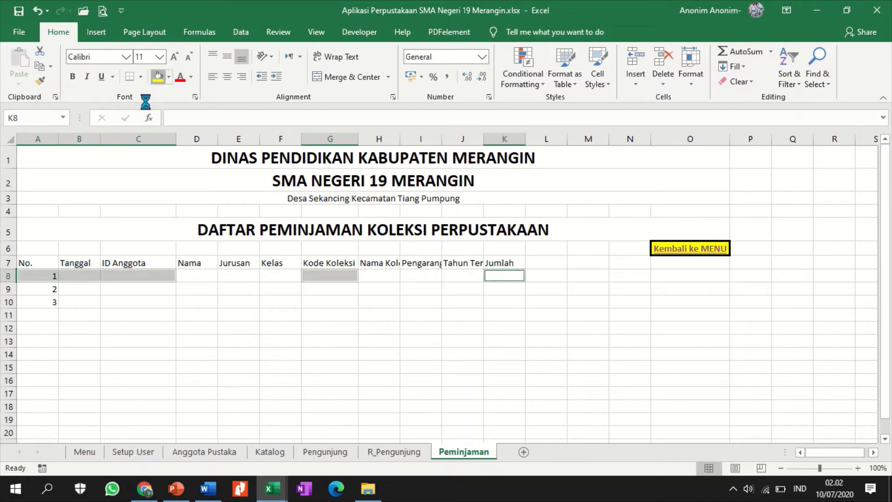
pyautogui.click(158, 77)
pyautogui.click(313, 364)
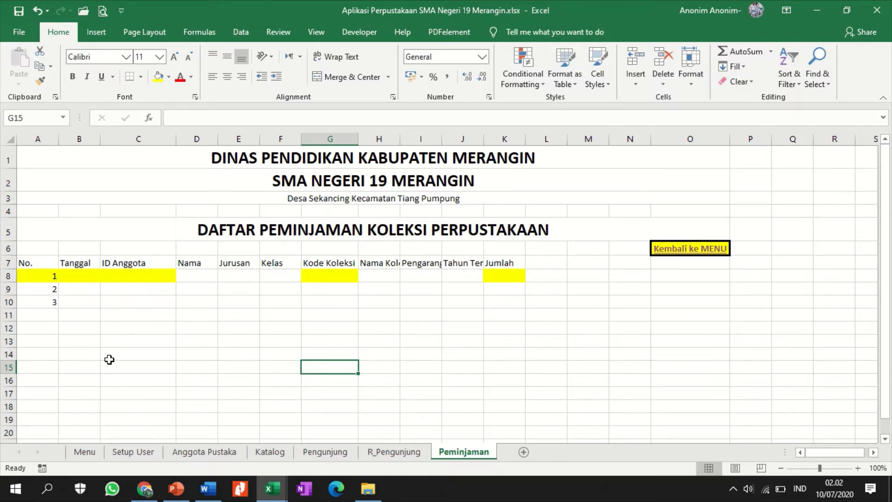
# Step: Copy the name lookup formula from cell C8 of the Pengunjung sheet into cell D8 under "Nama" on the Peminjaman sheet
pyautogui.click(198, 275)
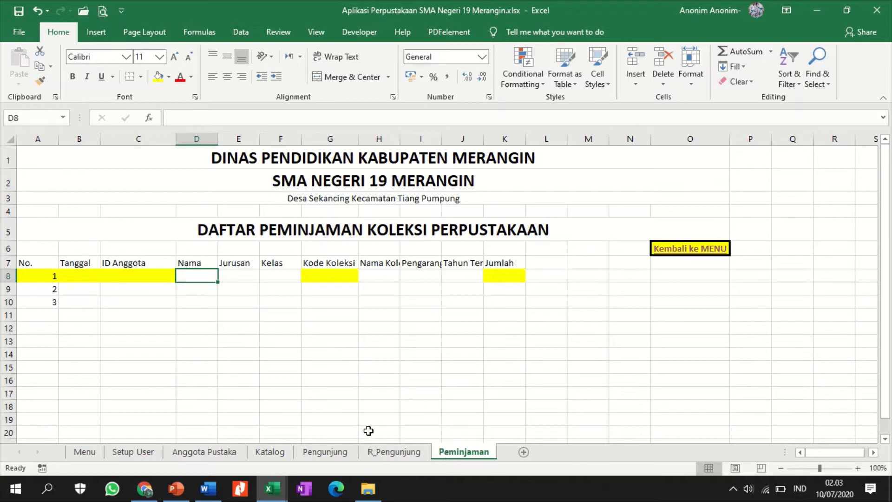
pyautogui.click(347, 458)
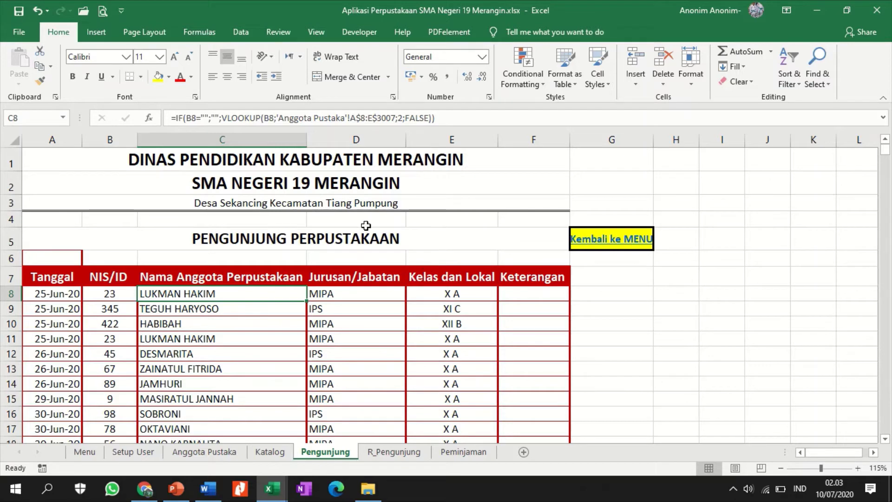
pyautogui.moveTo(465, 118); pyautogui.dragTo(171, 119)
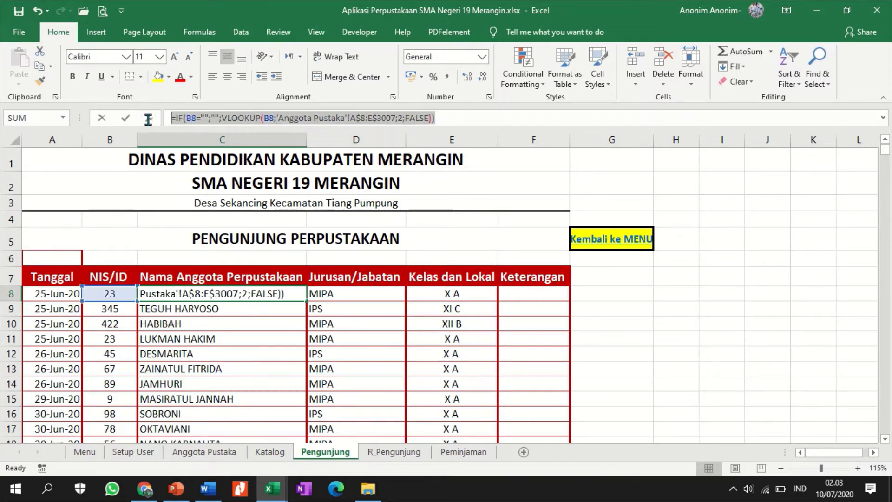
pyautogui.rightClick(191, 122)
pyautogui.click(205, 144)
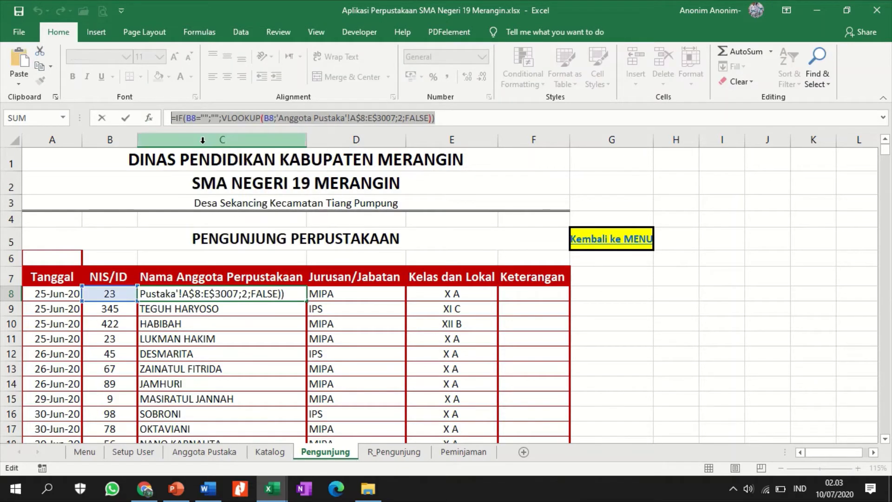
pyautogui.click(463, 452)
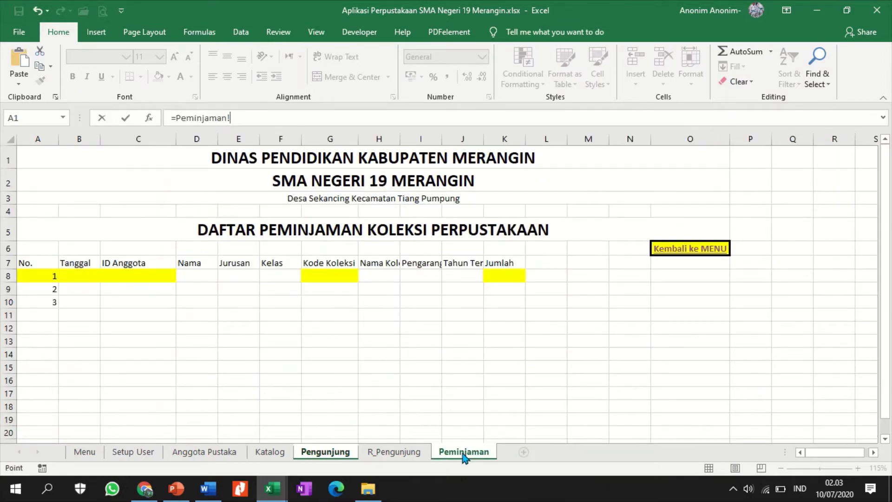
pyautogui.press('Escape')
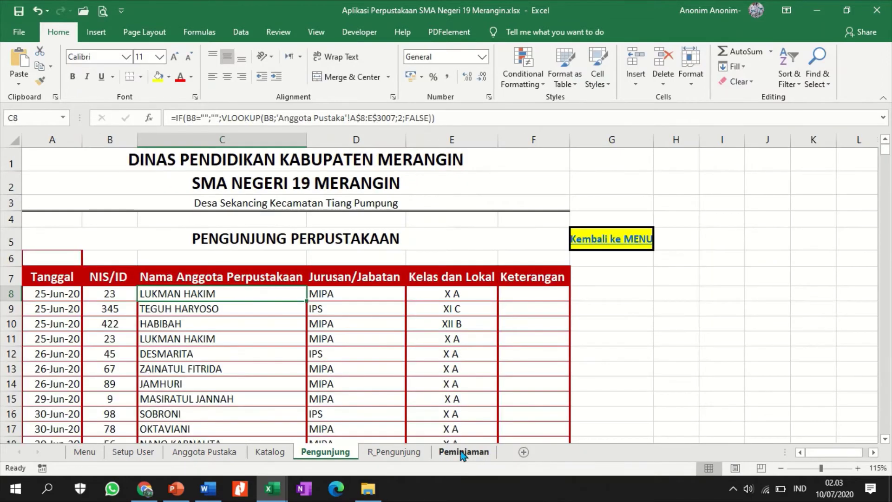
pyautogui.click(464, 453)
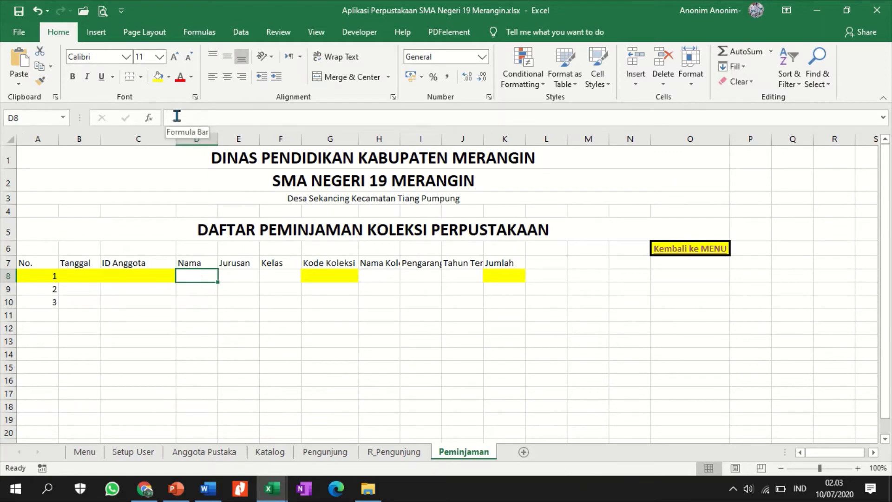
pyautogui.click(19, 63)
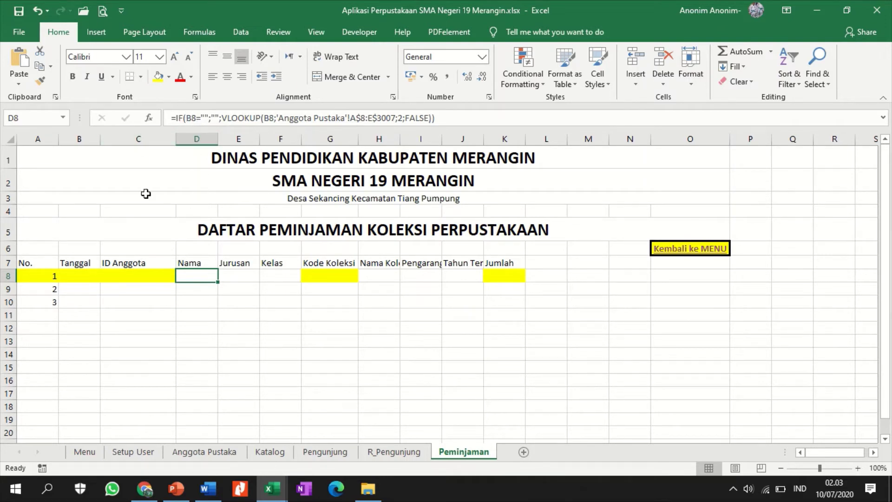
pyautogui.click(192, 118)
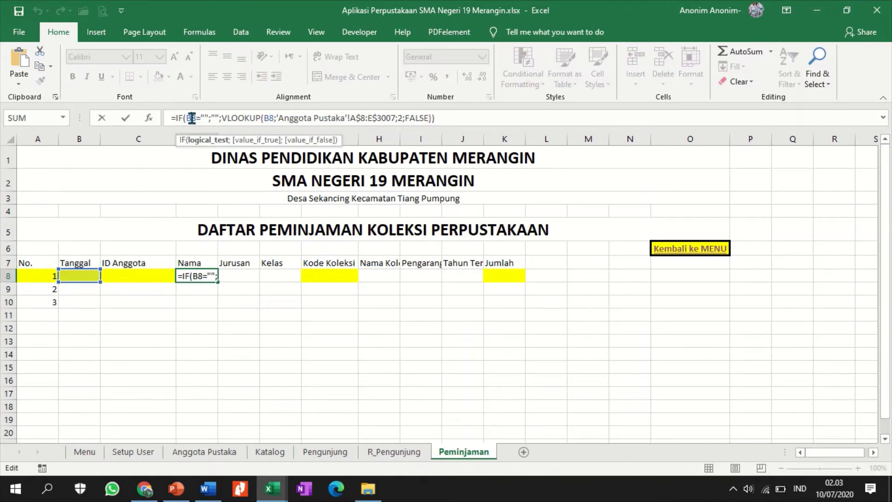
pyautogui.press('BackSpace')
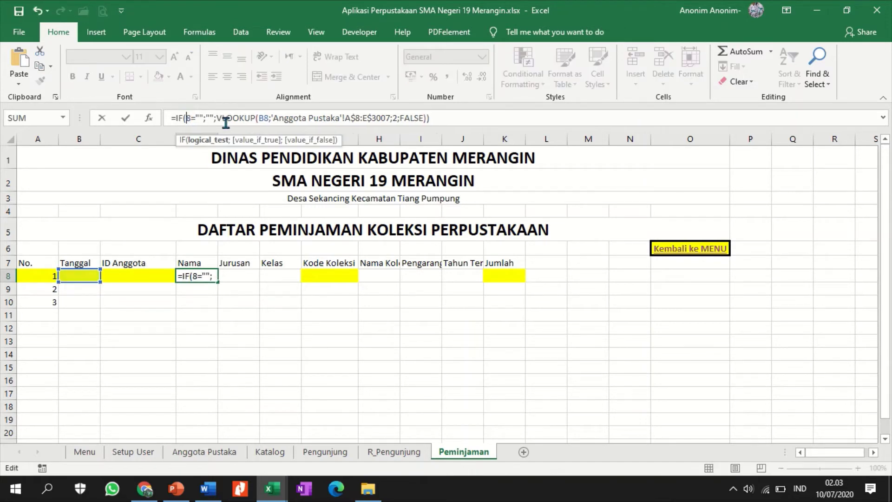
pyautogui.write('C')
pyautogui.press('Right')
pyautogui.press('Right')
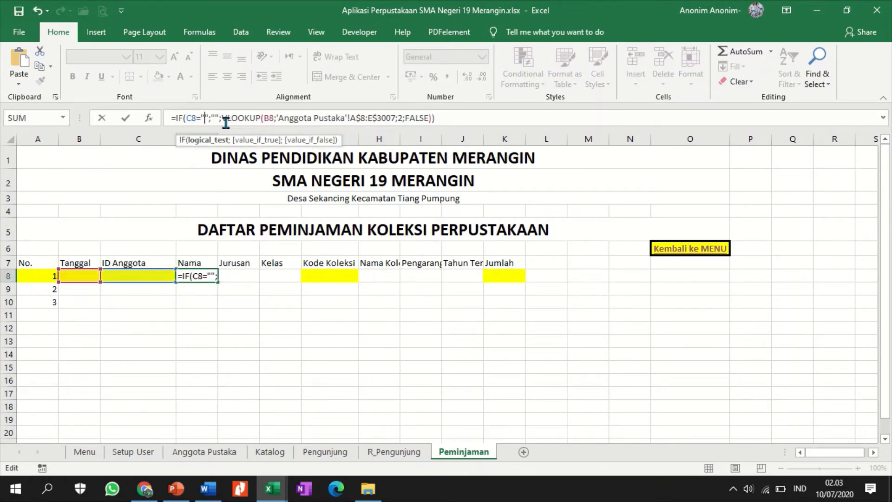
pyautogui.press('Right')
pyautogui.press('Right')
pyautogui.press('Right')
pyautogui.press('Right')
pyautogui.press('Right')
pyautogui.press('Right')
pyautogui.press('Right')
pyautogui.press('Right')
pyautogui.press('Right')
pyautogui.press('Right')
pyautogui.press('Right')
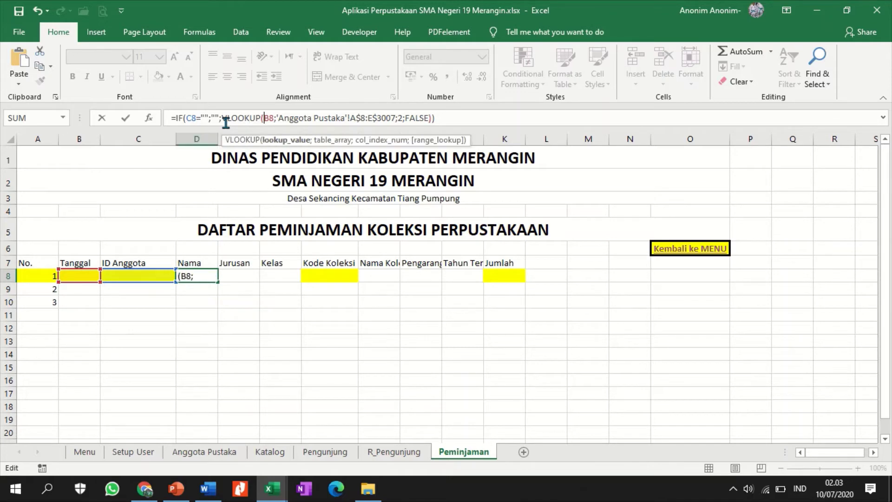
pyautogui.write('C')
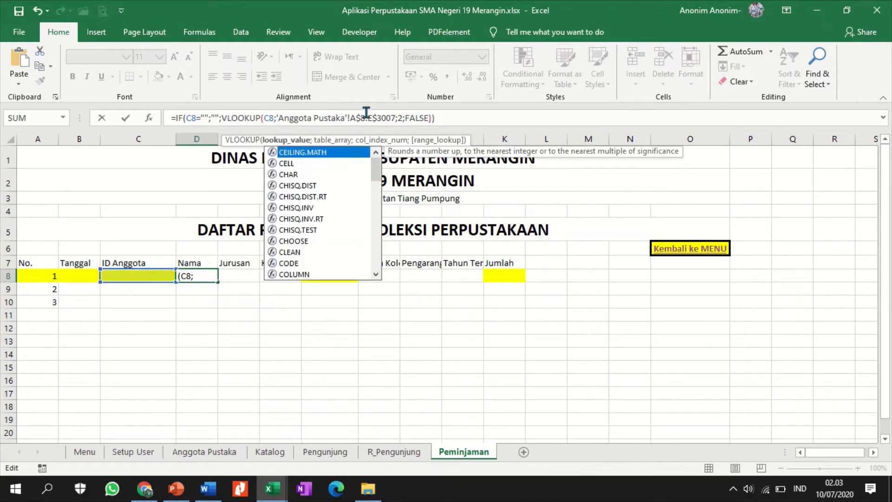
pyautogui.press('Tab')
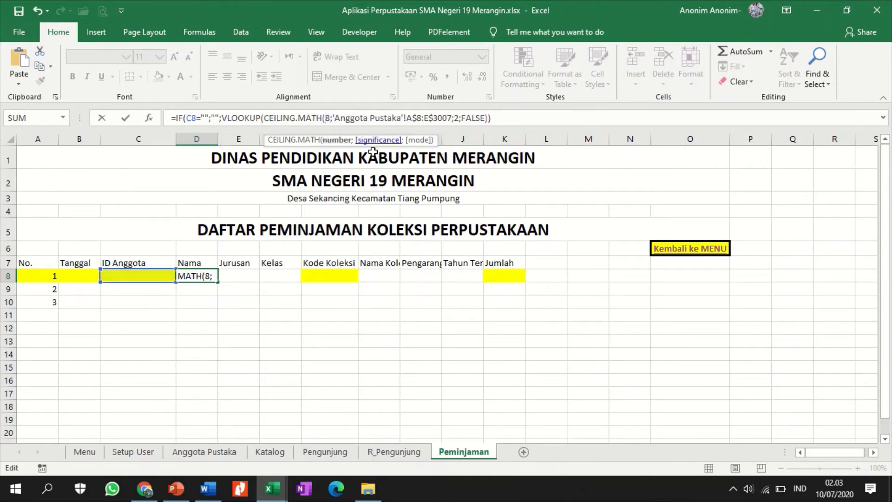
pyautogui.click(199, 301)
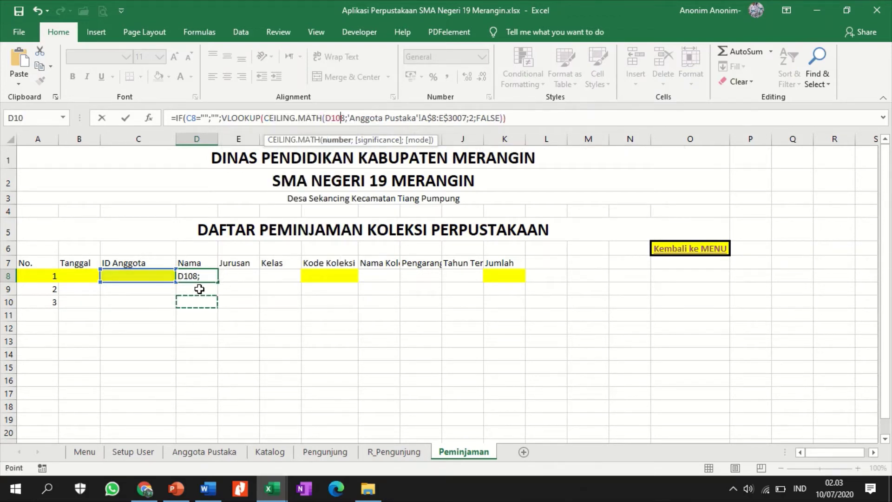
pyautogui.press('Escape')
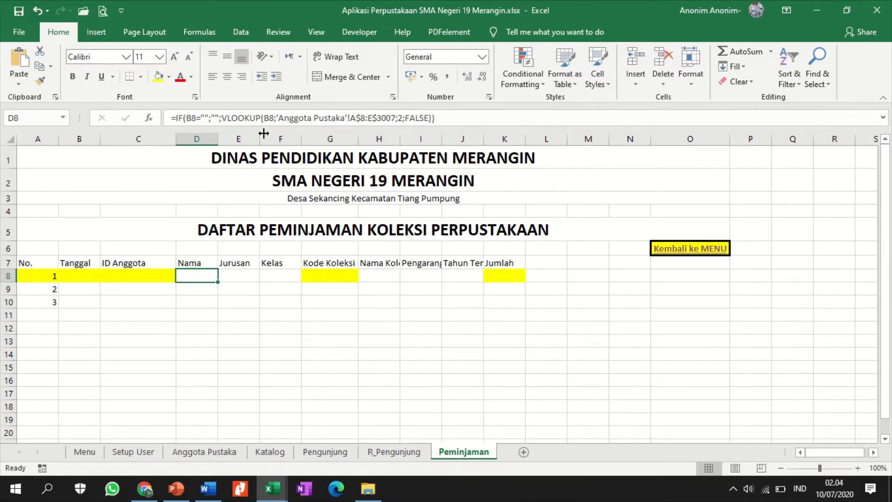
# Step: Change both B8 references in the D8 formula to C8, giving =IF(C8="";"";VLOOKUP(C8;'Anggota Pustaka'!A$8:E$3007;2;FALSE))
pyautogui.click(188, 119)
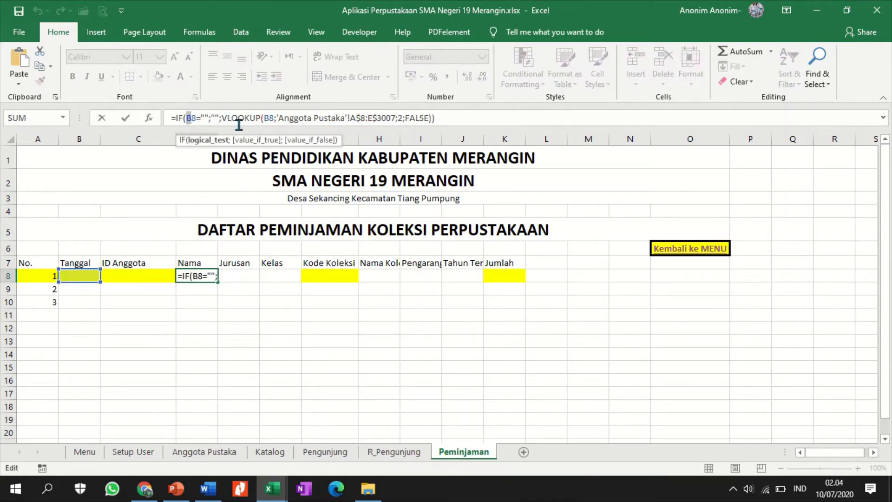
pyautogui.write('C')
pyautogui.press('Right')
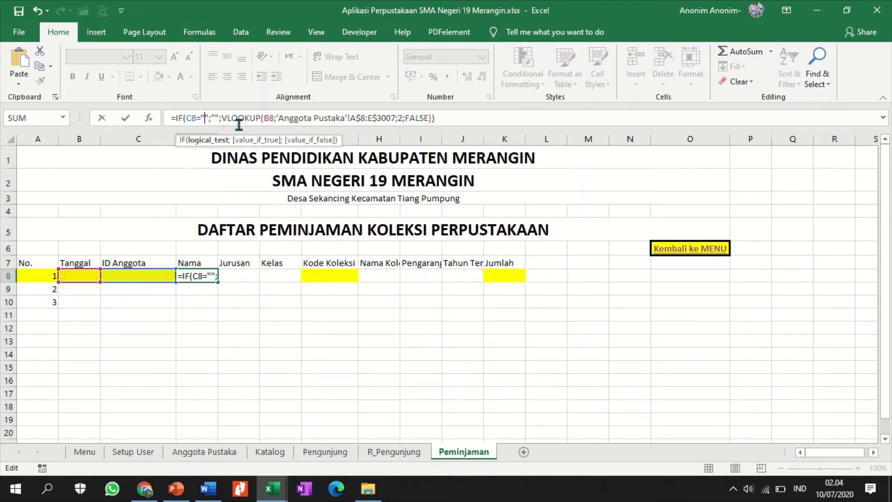
pyautogui.press('Right')
pyautogui.press('Right')
pyautogui.press('Right')
pyautogui.press('Right')
pyautogui.press('Right')
pyautogui.press('Right')
pyautogui.press('Right')
pyautogui.press('Right')
pyautogui.press('Right')
pyautogui.press('Right')
pyautogui.press('Right')
pyautogui.press('Right')
pyautogui.press('Right')
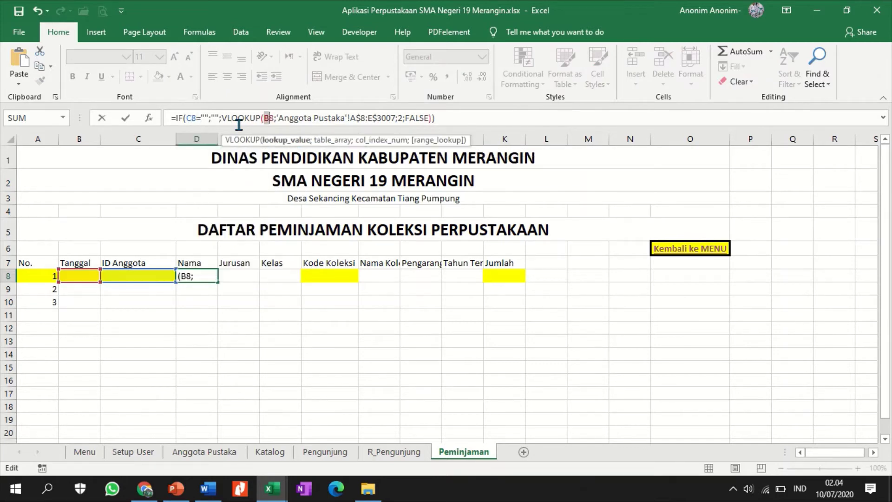
pyautogui.write('C')
pyautogui.press('Return')
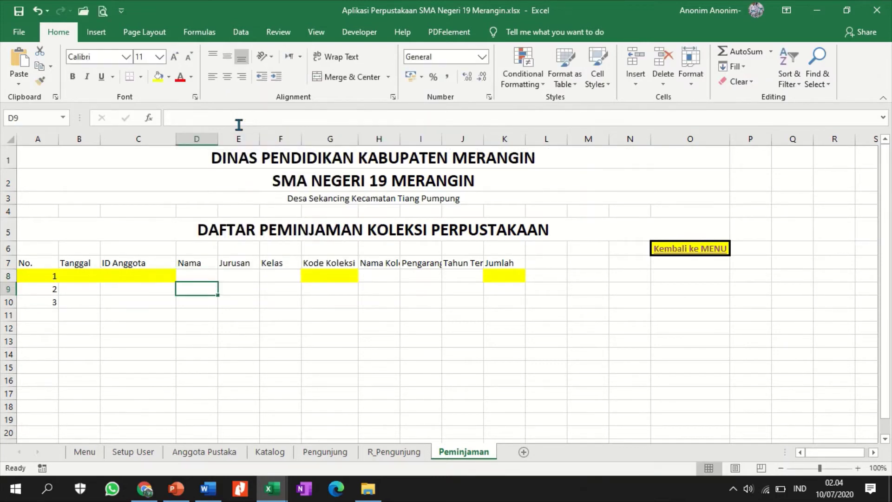
pyautogui.press('Up')
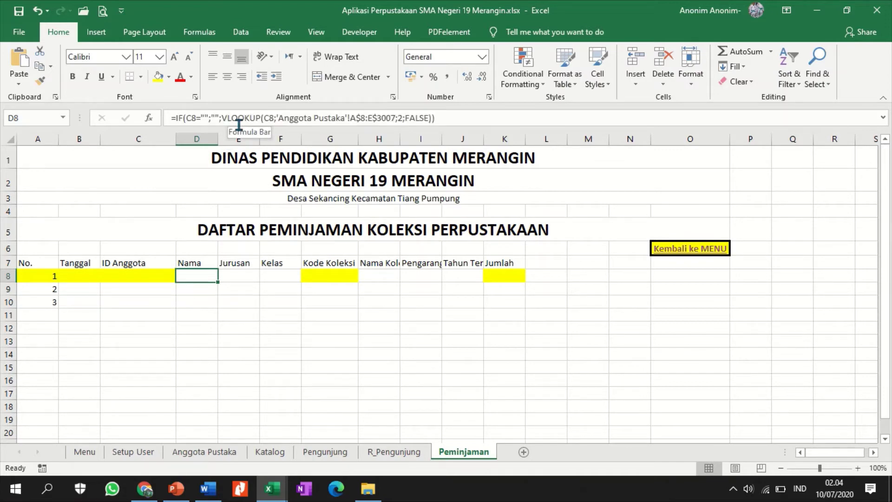
# Step: Check the Anggota Pustaka member list, enter 1 in cell C8 of the Peminjaman sheet, and check the D8 name lookup
pyautogui.press('Left')
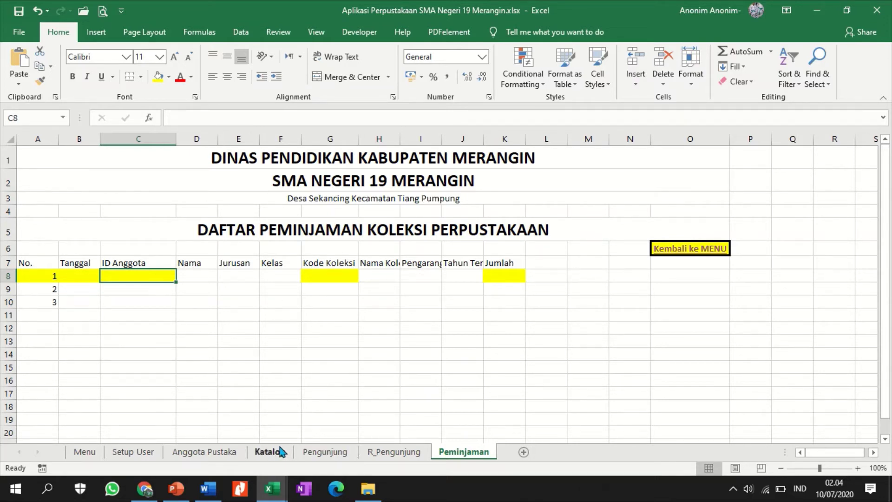
pyautogui.click(204, 452)
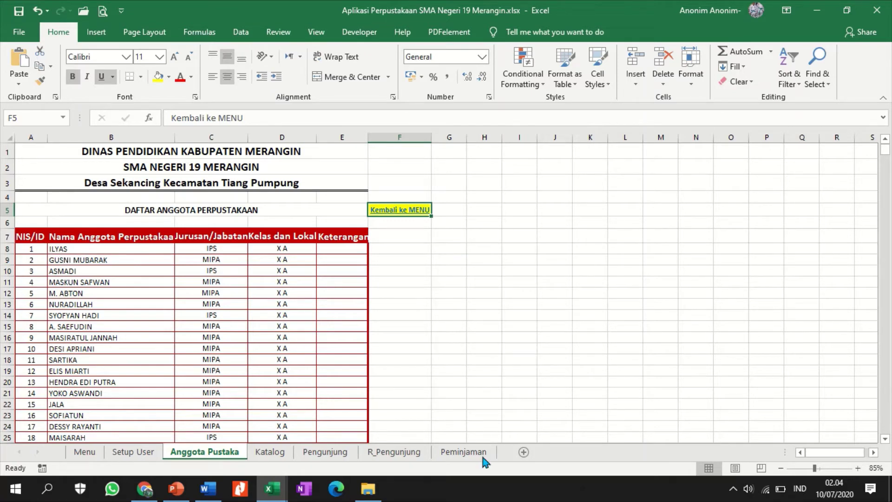
pyautogui.click(468, 458)
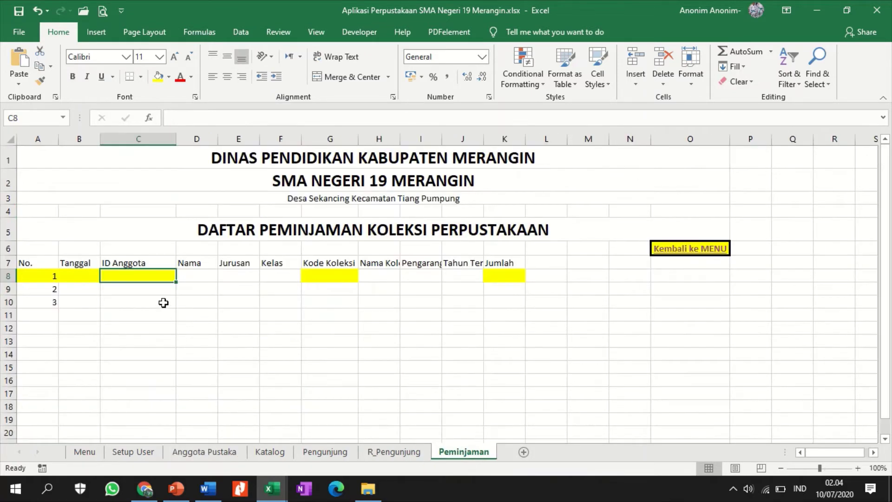
pyautogui.write('1')
pyautogui.press('Return')
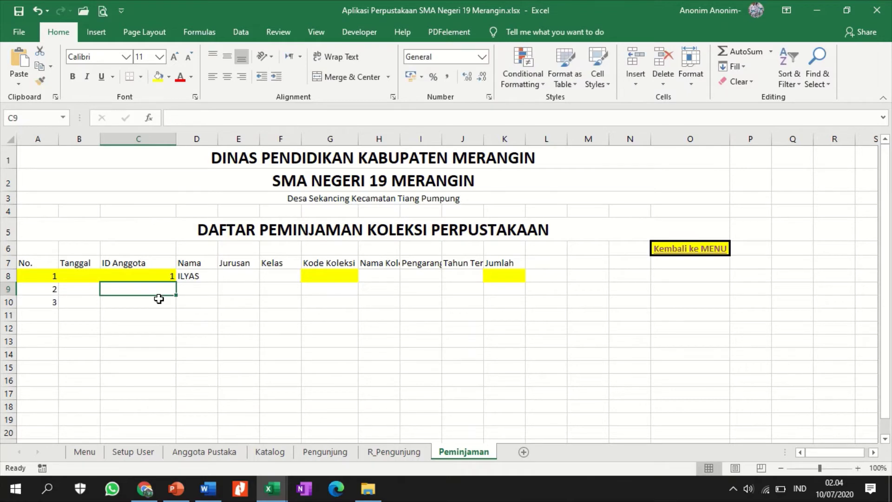
pyautogui.click(180, 277)
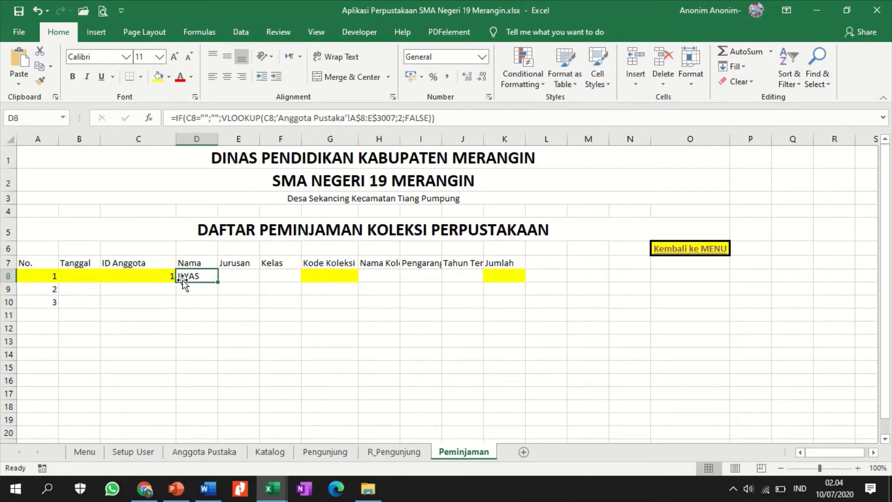
# Step: Change the header in cell C7 to "NIS/ID Anggota"
pyautogui.click(106, 261)
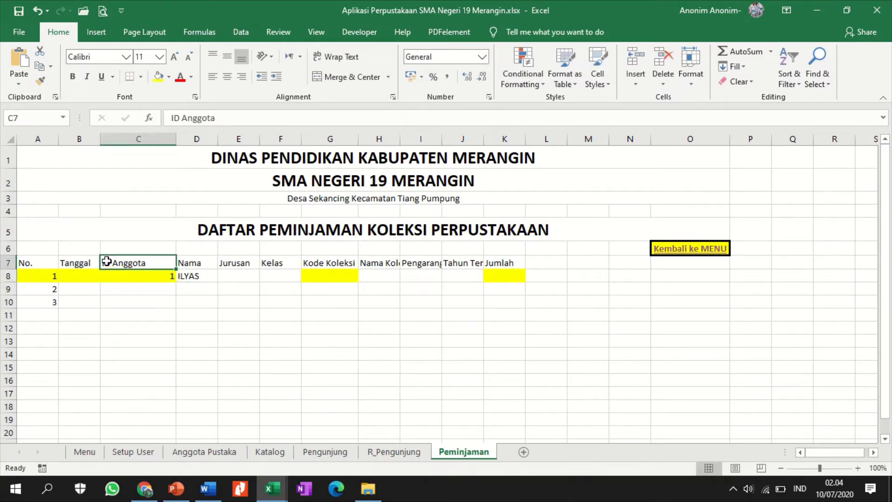
pyautogui.click(172, 118)
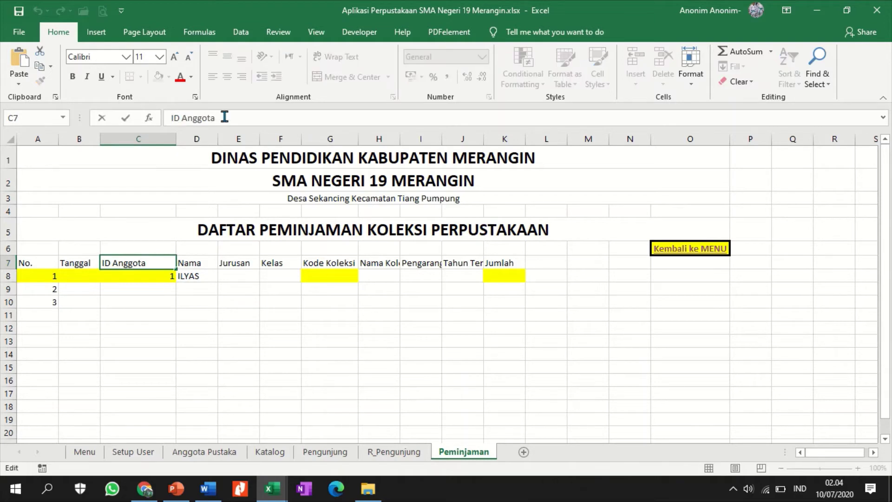
pyautogui.write('NIS/')
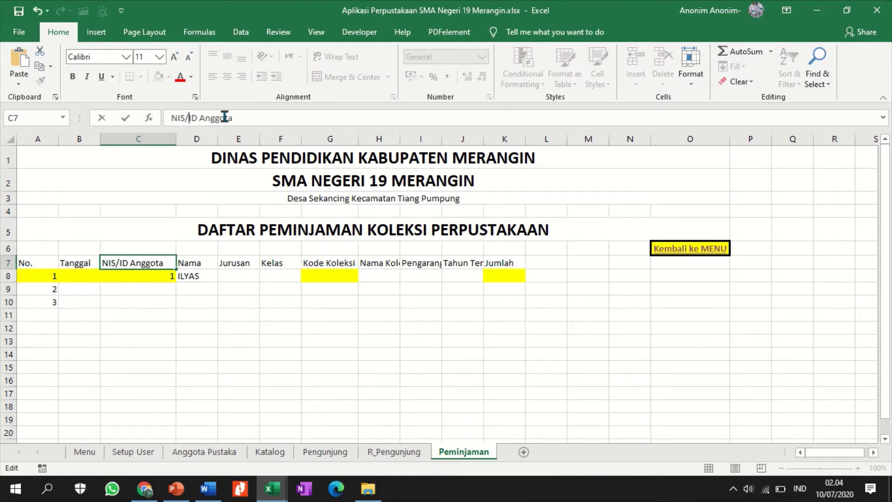
pyautogui.press('Return')
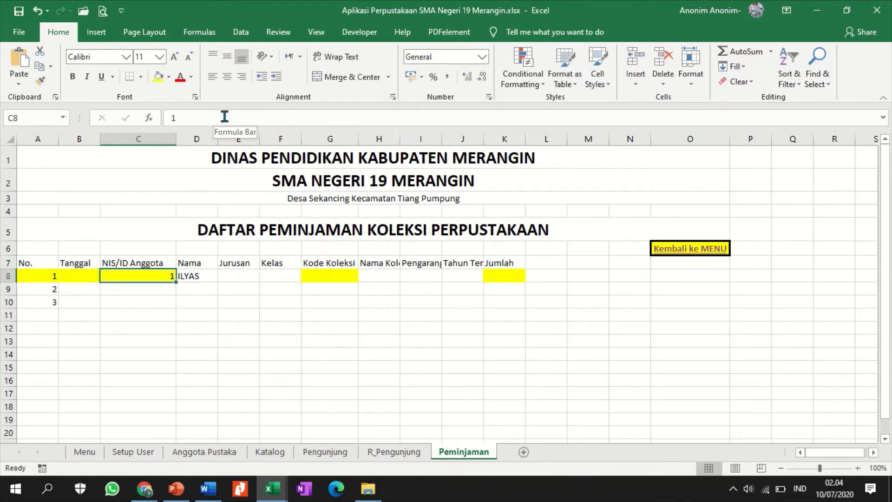
# Step: Copy the text of the name lookup formula from D8 into cell E8 under "Jurusan", keeping its references unchanged
pyautogui.click(237, 275)
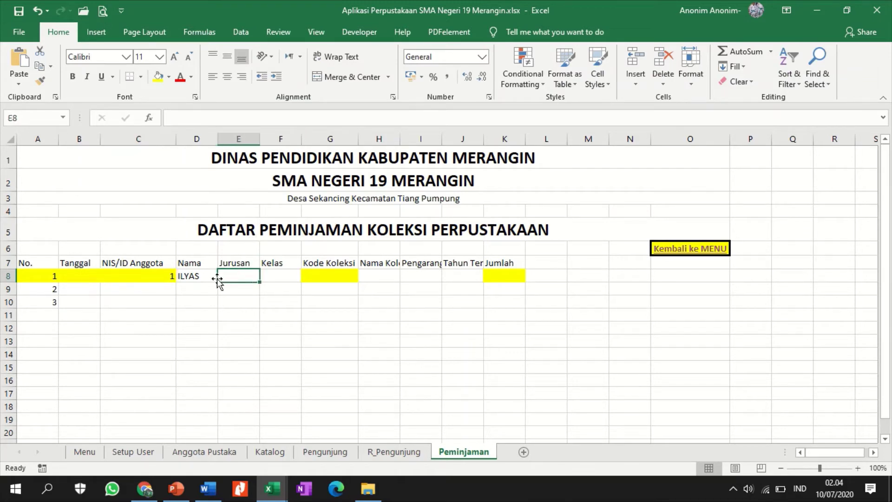
pyautogui.click(195, 278)
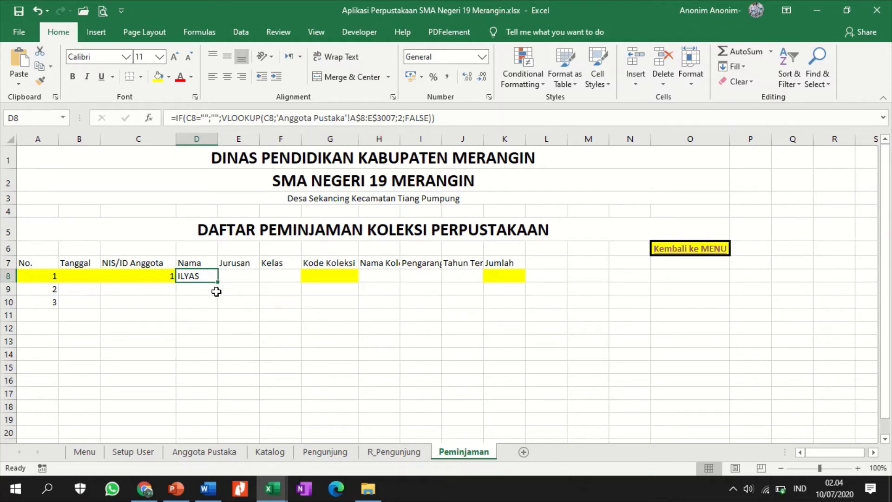
pyautogui.click(452, 118)
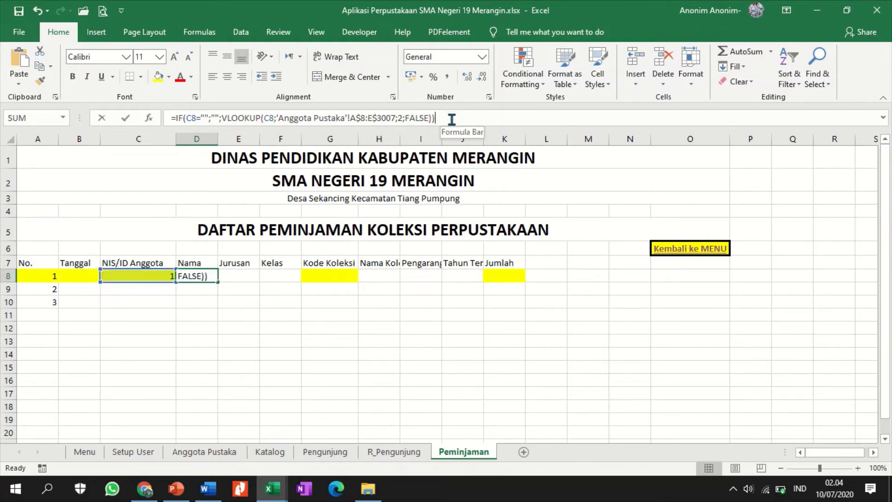
pyautogui.moveTo(452, 117); pyautogui.dragTo(173, 121)
pyautogui.rightClick(190, 122)
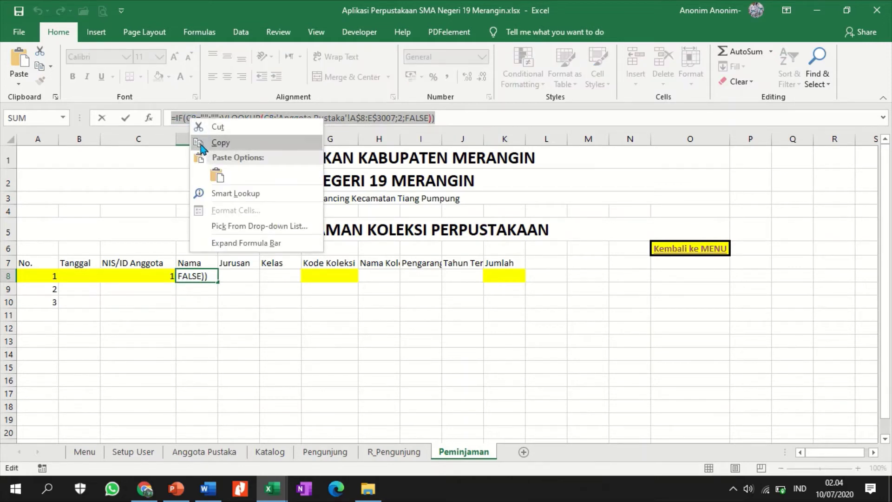
pyautogui.click(219, 143)
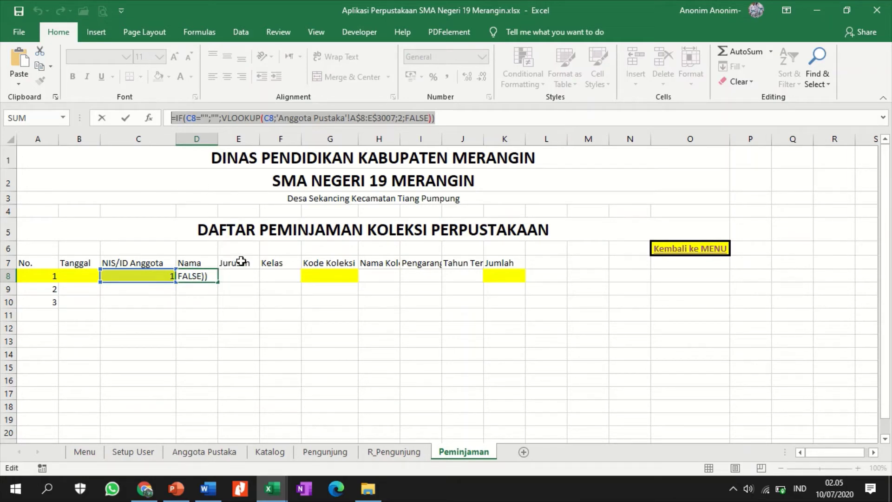
pyautogui.press('Tab')
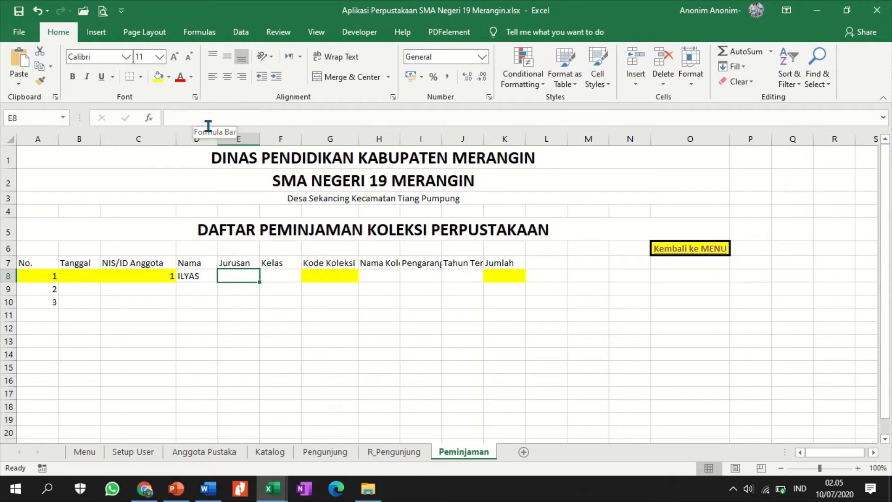
pyautogui.click(203, 118)
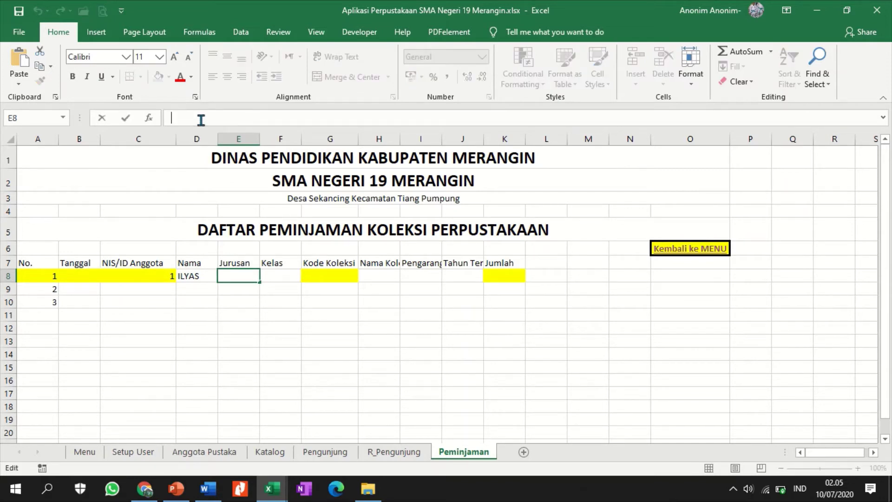
pyautogui.click(19, 61)
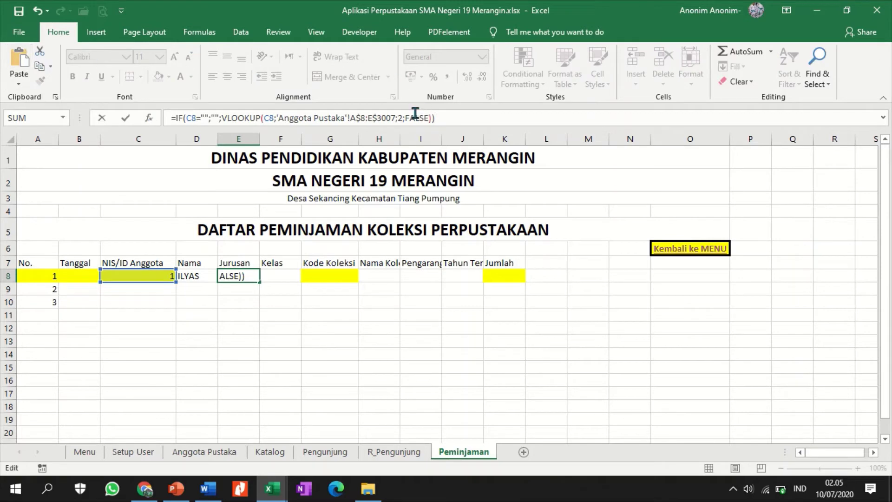
# Step: Set the VLOOKUP column index in the E8 formula to 3
pyautogui.click(402, 119)
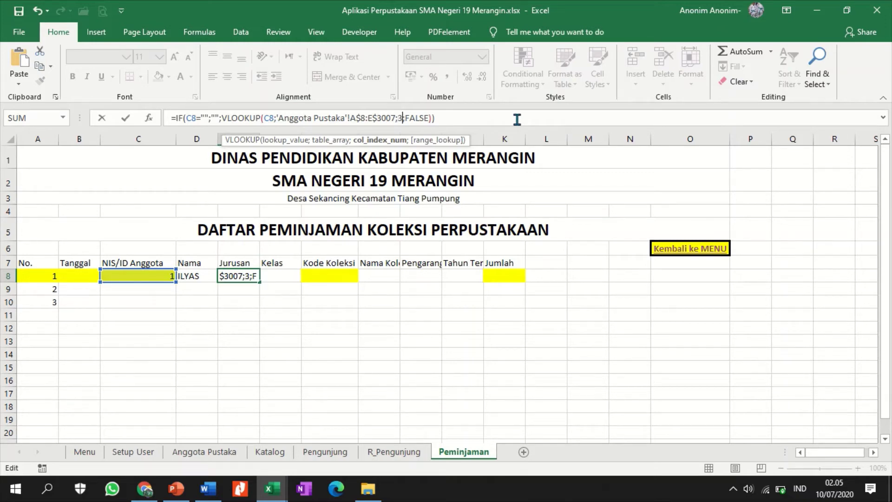
pyautogui.write('3')
pyautogui.press('Tab')
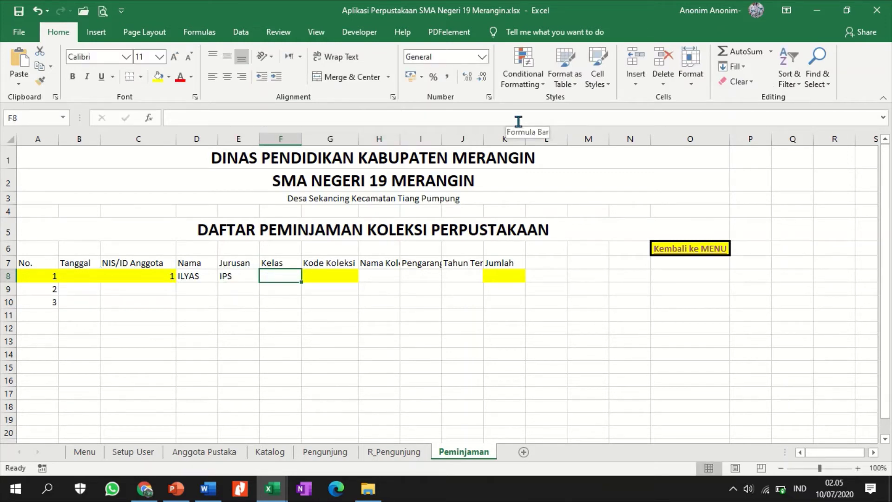
# Step: Paste the same lookup formula into cell F8 under "Kelas" with the VLOOKUP column index set to 4
pyautogui.click(241, 118)
pyautogui.hotkey('ctrl', 'v')
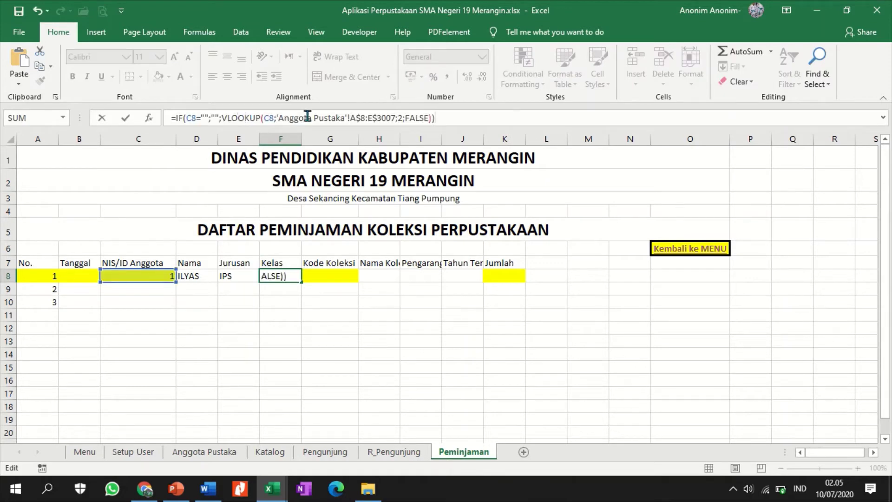
pyautogui.click(401, 118)
pyautogui.press('BackSpace')
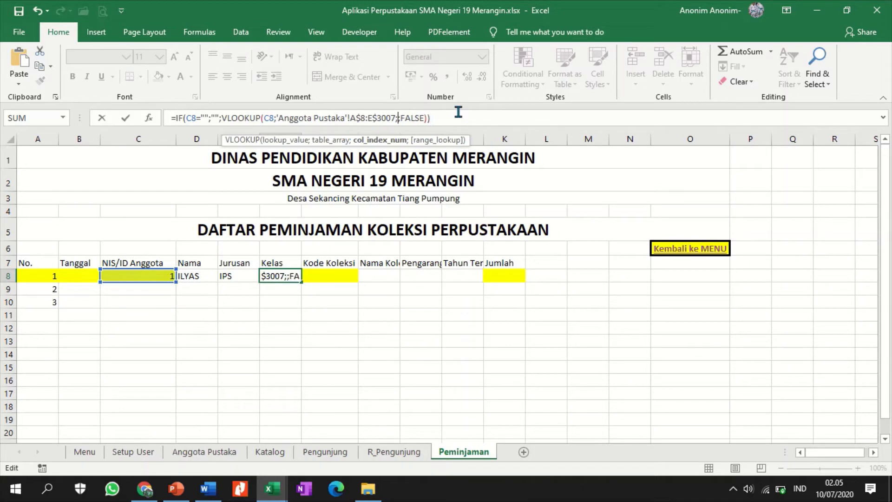
pyautogui.write('4')
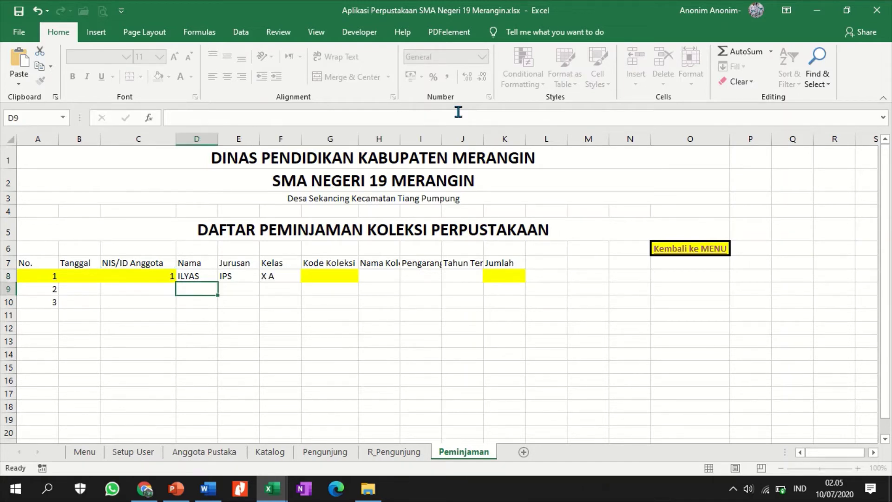
pyautogui.press('Return')
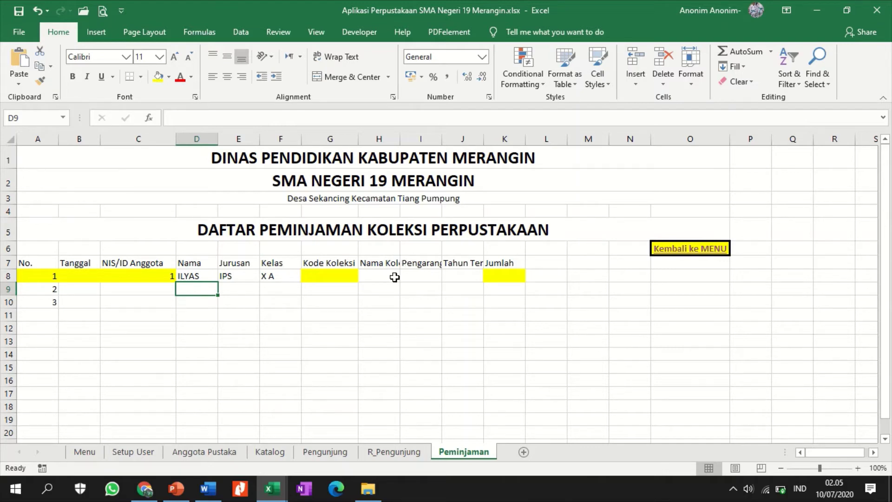
# Step: Widen column H to show more of its "Nama Koleksi" header
pyautogui.click(394, 277)
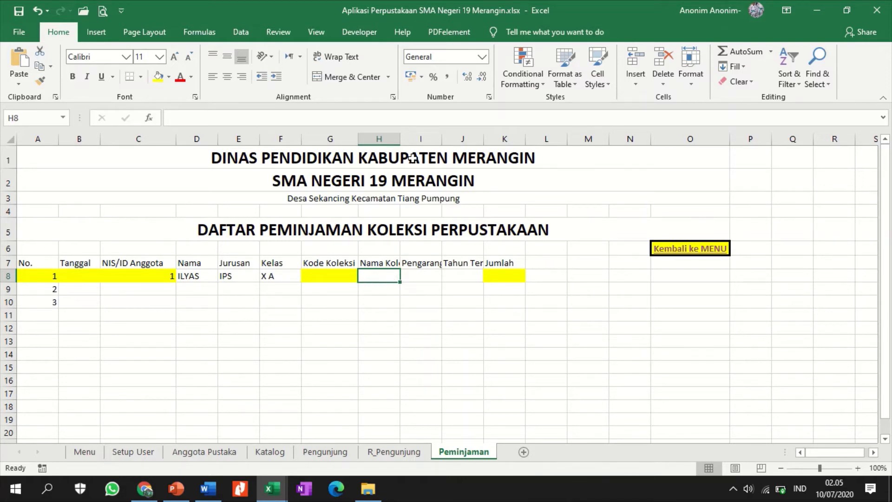
pyautogui.moveTo(400, 140); pyautogui.dragTo(431, 146)
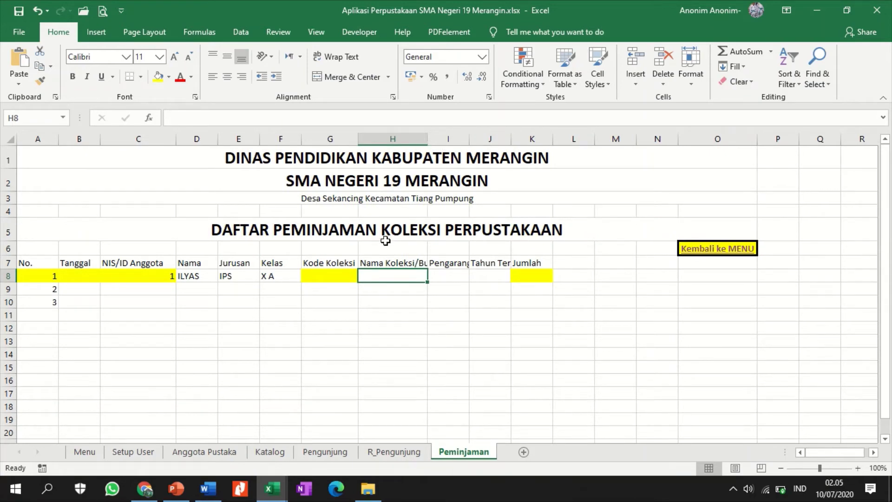
# Step: Copy the text of the D8 lookup formula into cell H8 under the "Nama Koleksi" header
pyautogui.click(198, 275)
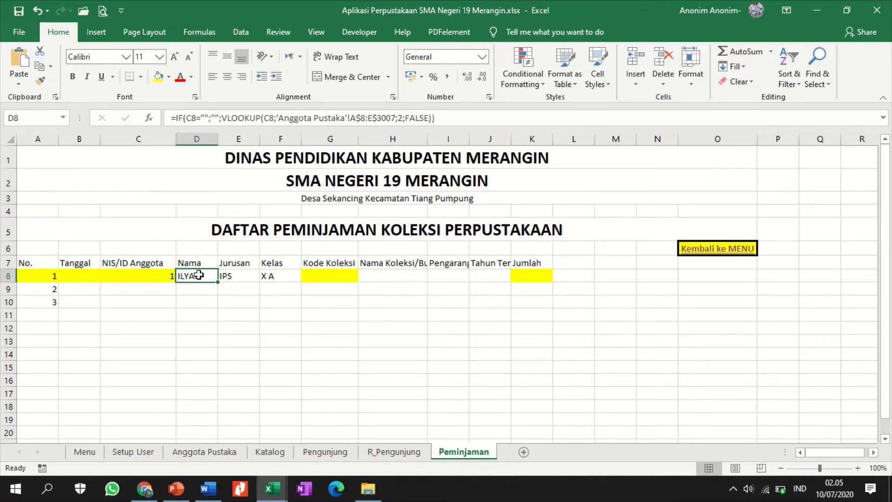
pyautogui.moveTo(457, 119); pyautogui.dragTo(187, 119)
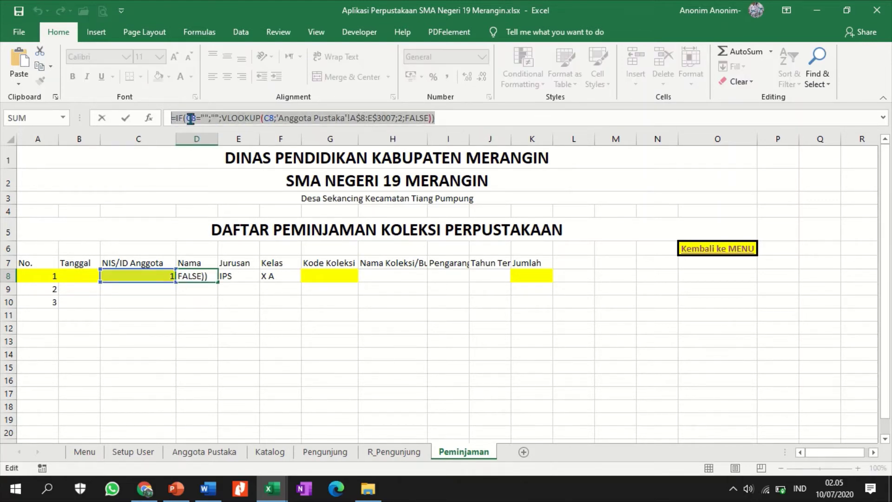
pyautogui.rightClick(187, 119)
pyautogui.click(207, 136)
pyautogui.press('Tab')
pyautogui.press('Tab')
pyautogui.press('Tab')
pyautogui.press('Tab')
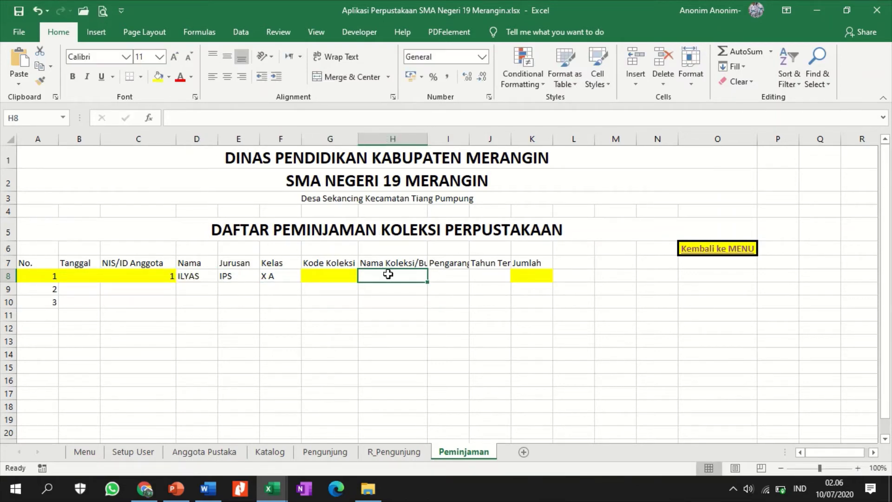
pyautogui.click(233, 117)
pyautogui.rightClick(232, 117)
pyautogui.click(262, 175)
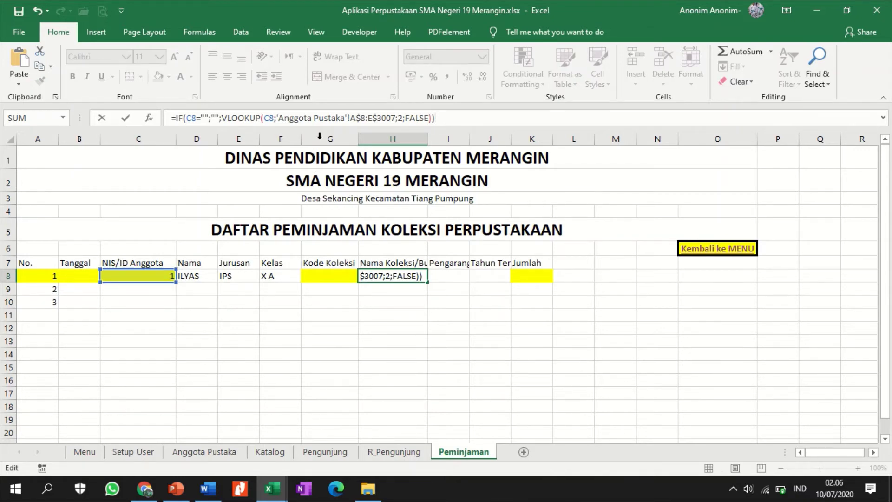
# Step: Change both C8 references in the H8 formula to G8 so the lookup uses the "Kode Koleksi" cell
pyautogui.click(190, 118)
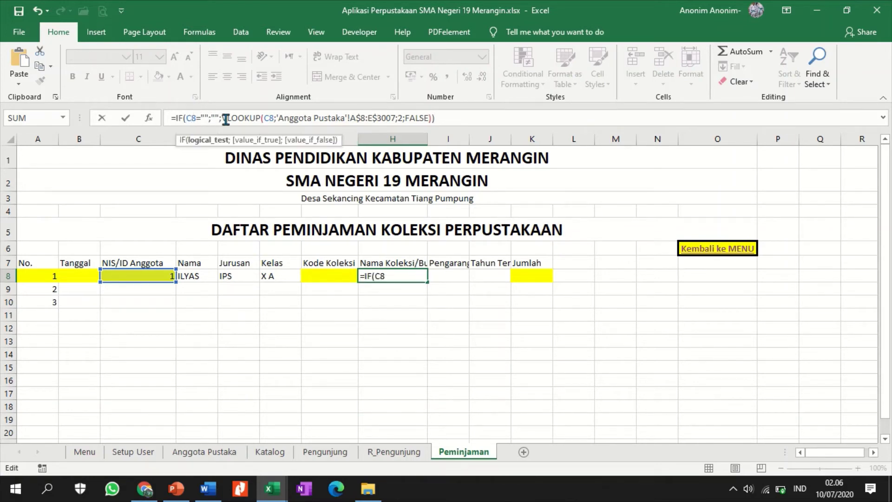
pyautogui.press('BackSpace')
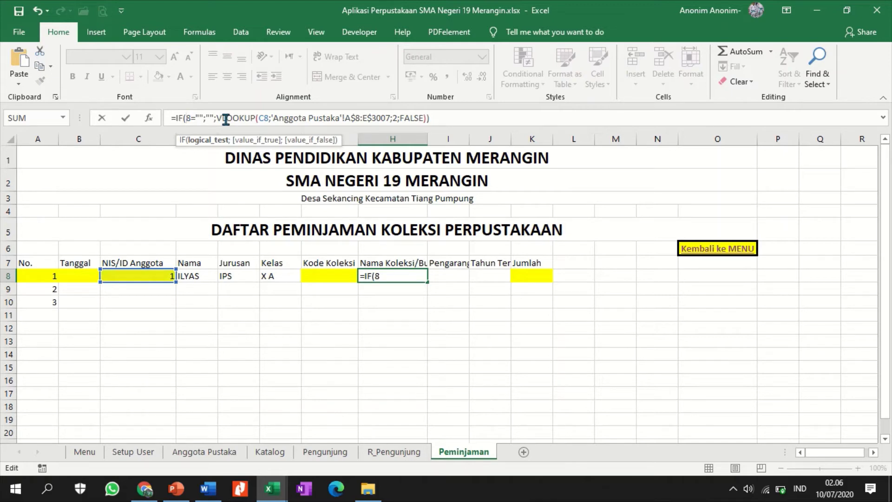
pyautogui.write('G')
pyautogui.press('Right')
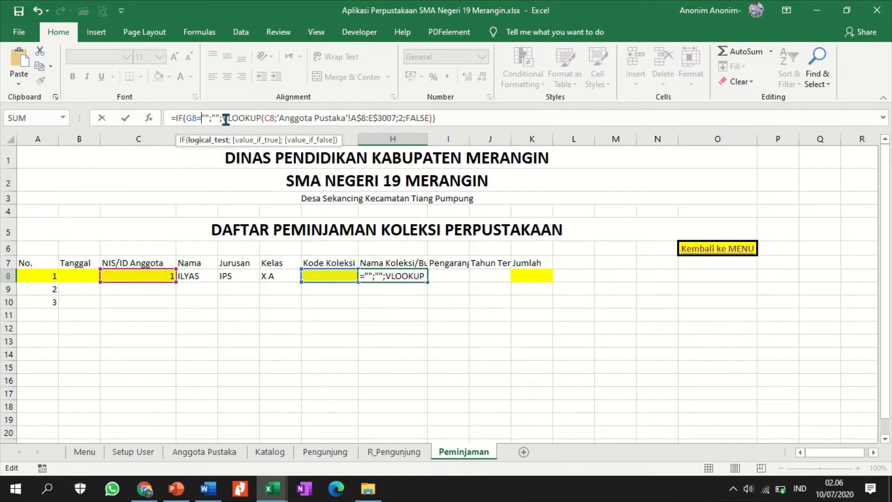
pyautogui.press('Right')
pyautogui.press('Right')
pyautogui.press('Right')
pyautogui.press('Right')
pyautogui.press('Right')
pyautogui.press('Right')
pyautogui.press('Right')
pyautogui.press('Right')
pyautogui.press('Right')
pyautogui.press('Right')
pyautogui.press('Right')
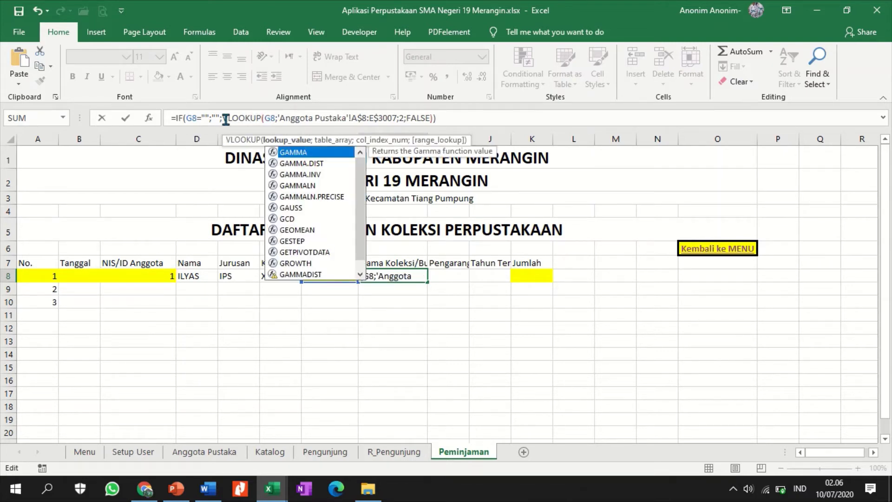
pyautogui.press('Right')
pyautogui.press('Right')
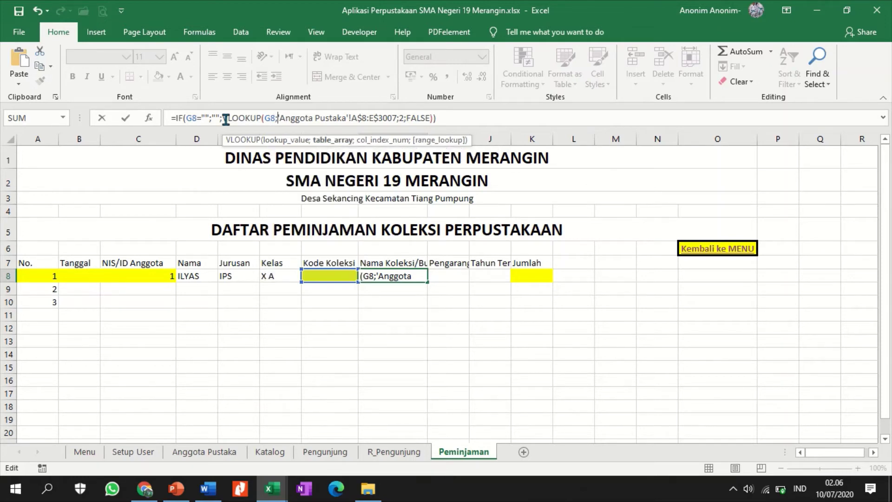
# Step: Remove the 'Anggota Pustaka'!A$8:E$3007 table reference, including its opening quote, from the VLOOKUP in cell H8
pyautogui.hotkey('shift', 'Right')
pyautogui.hotkey('shift', 'Right')
pyautogui.hotkey('shift', 'Right')
pyautogui.hotkey('shift', 'Right')
pyautogui.hotkey('shift', 'Right')
pyautogui.hotkey('shift', 'Right')
pyautogui.hotkey('shift', 'Right')
pyautogui.hotkey('shift', 'Right')
pyautogui.hotkey('shift', 'Right')
pyautogui.hotkey('shift', 'Right')
pyautogui.hotkey('shift', 'Right')
pyautogui.hotkey('shift', 'Right')
pyautogui.hotkey('shift', 'Right')
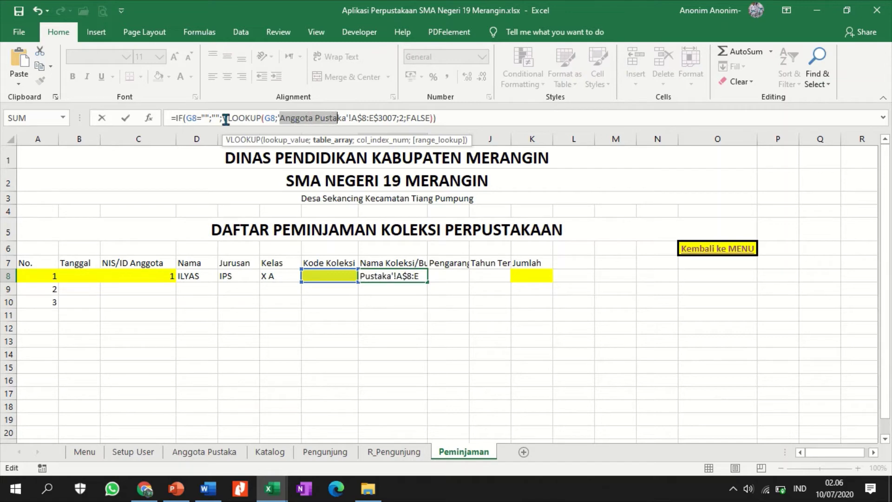
pyautogui.hotkey('shift', 'Right')
pyautogui.hotkey('shift', 'Right')
pyautogui.hotkey('shift', 'Right')
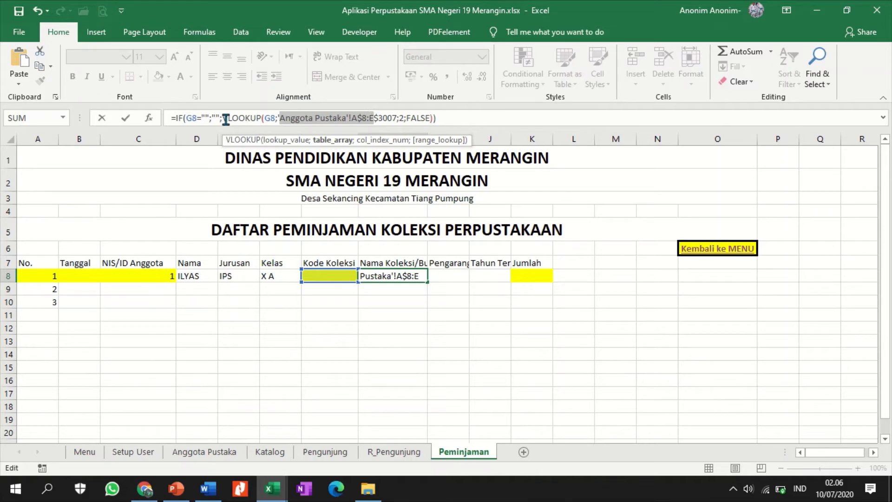
pyautogui.hotkey('shift', 'Right')
pyautogui.hotkey('shift', 'Right')
pyautogui.hotkey('shift', 'Right')
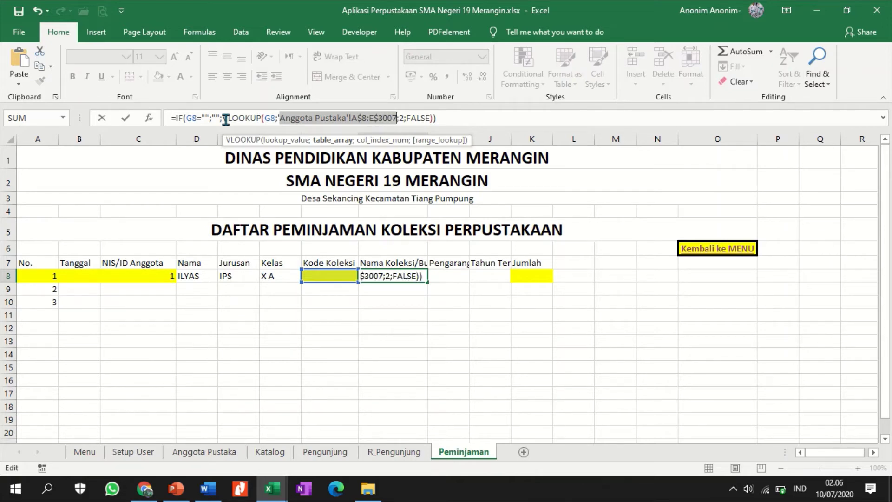
pyautogui.press('BackSpace')
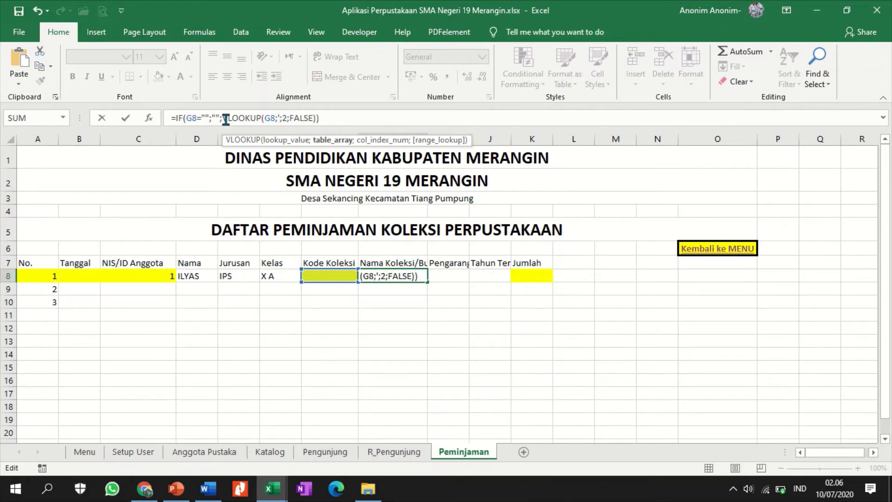
pyautogui.press('BackSpace')
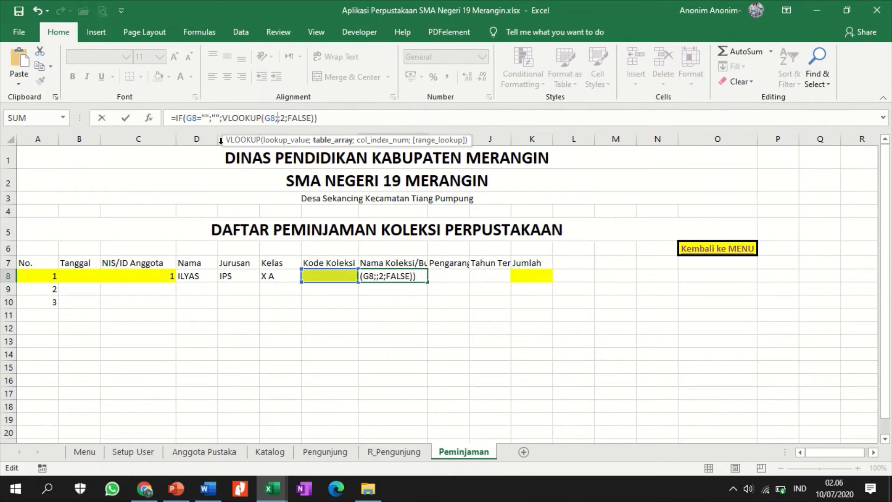
# Step: Set the H8 VLOOKUP table array to range B9:I1008 of the Katalog sheet and confirm the formula
pyautogui.click(278, 456)
pyautogui.click(281, 457)
pyautogui.click(276, 458)
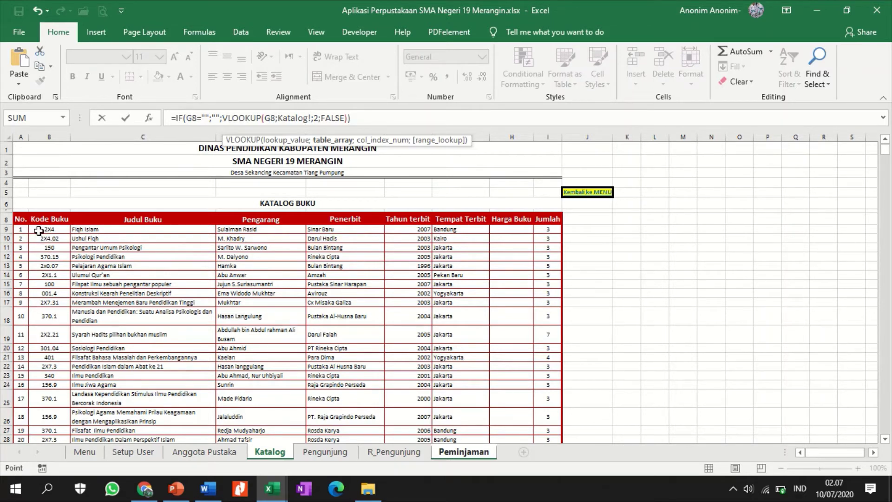
pyautogui.click(39, 230)
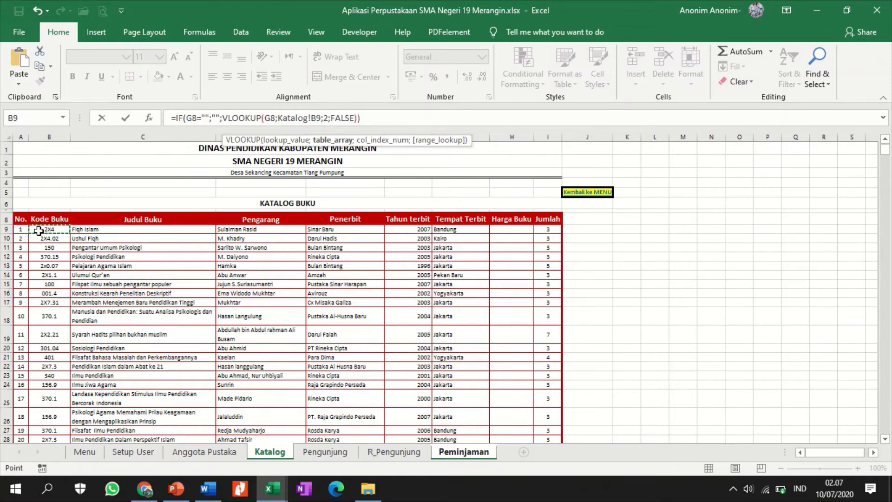
pyautogui.moveTo(39, 230); pyautogui.dragTo(562, 446)
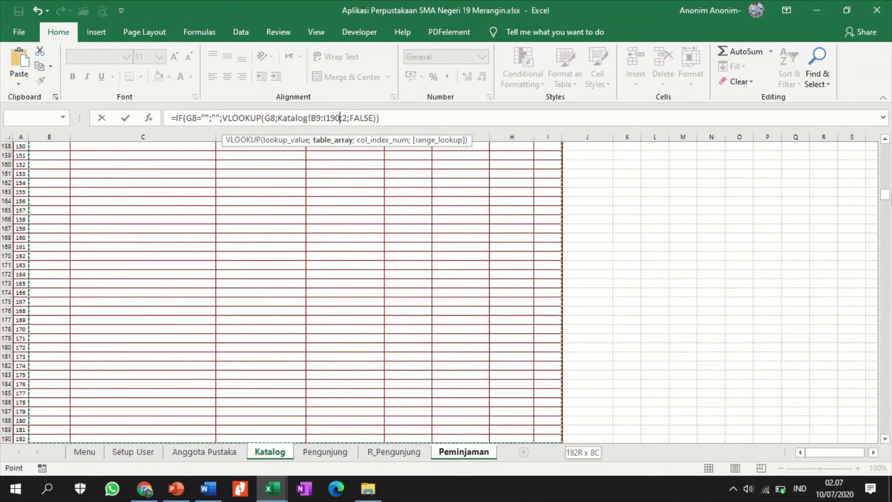
pyautogui.moveTo(885, 197); pyautogui.dragTo(890, 215)
pyautogui.moveTo(889, 288); pyautogui.dragTo(885, 427)
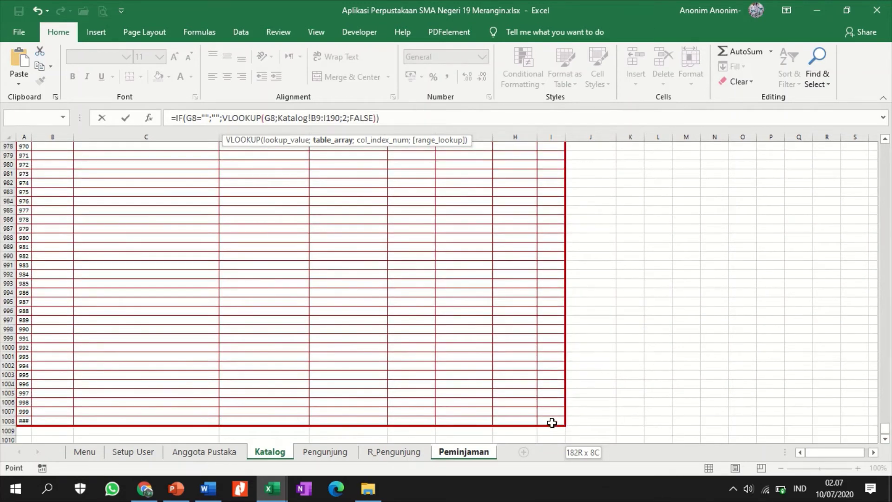
pyautogui.keyDown('shift'); pyautogui.click(551, 420); pyautogui.keyUp('shift')
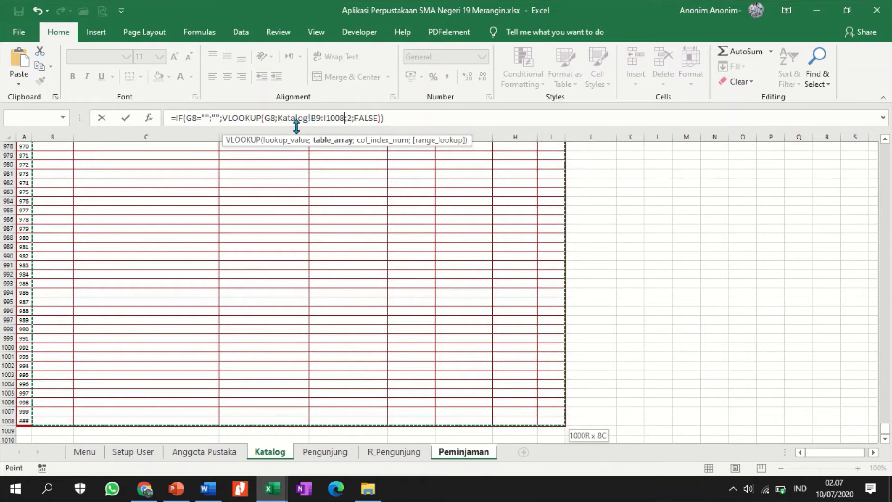
pyautogui.press('Return')
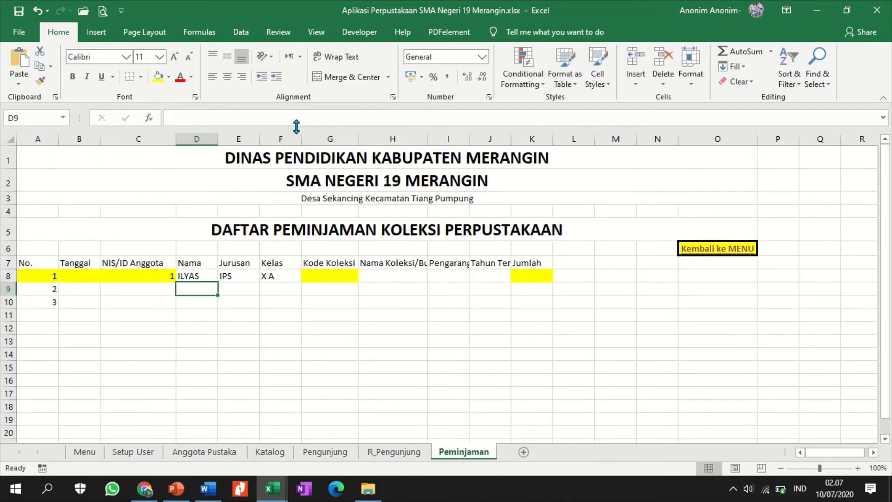
# Step: Make the row references of the Katalog range in the H8 formula absolute, as B$9:I$1008
pyautogui.click(410, 276)
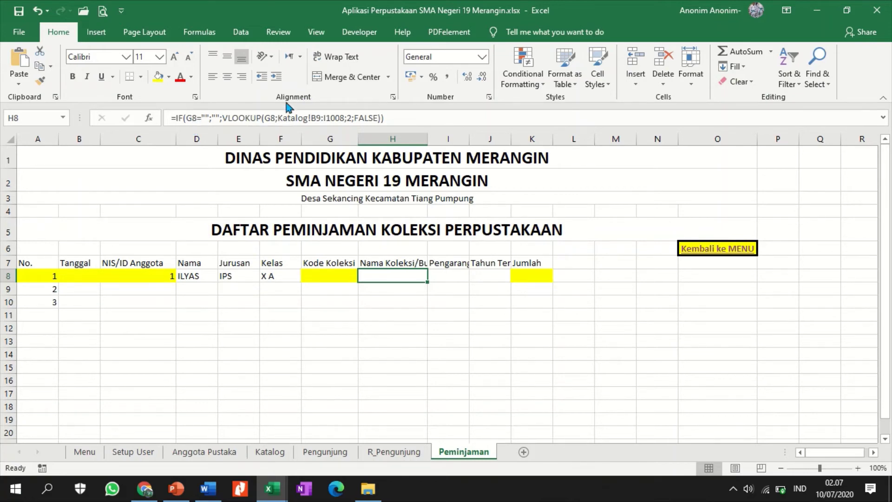
pyautogui.click(316, 118)
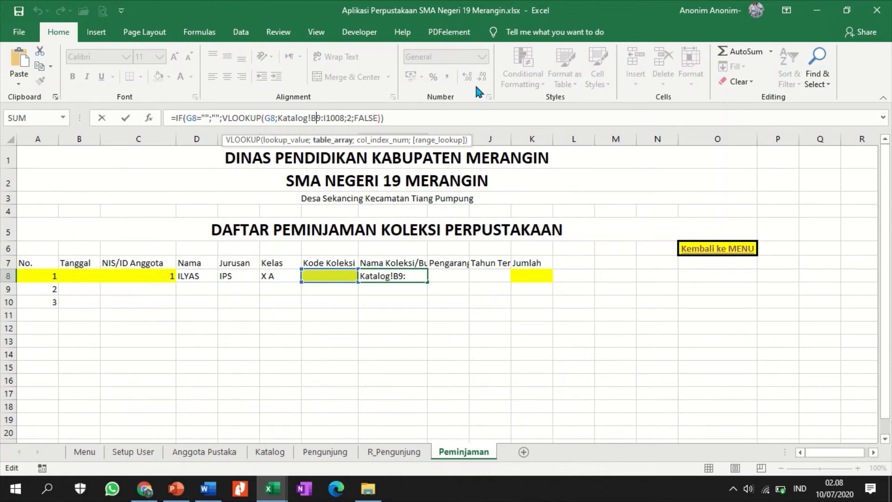
pyautogui.write('$')
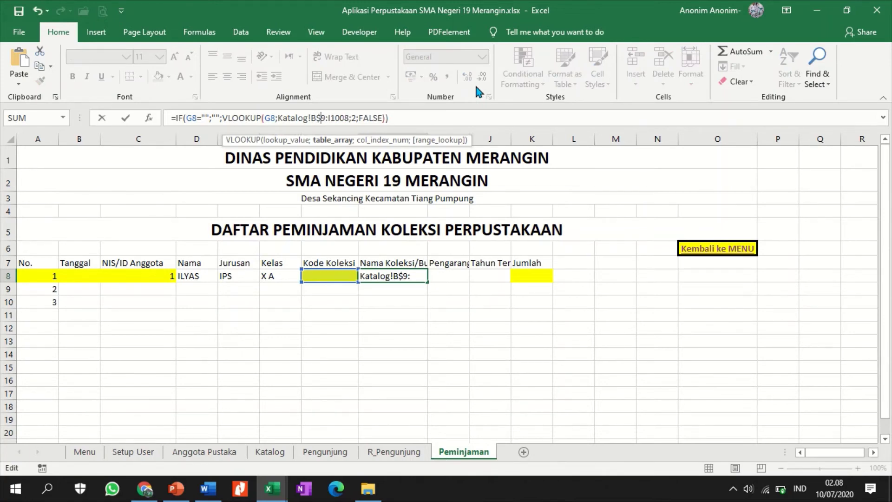
pyautogui.click(331, 118)
pyautogui.write('$')
pyautogui.press('Return')
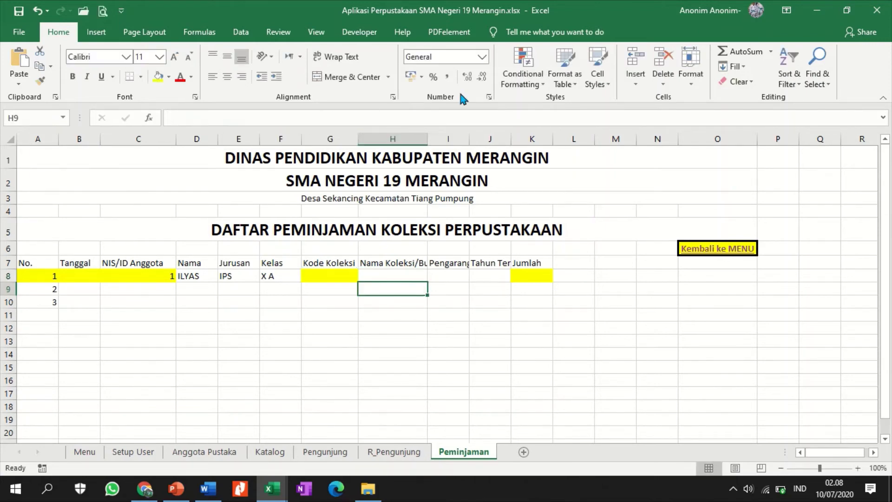
pyautogui.press('Up')
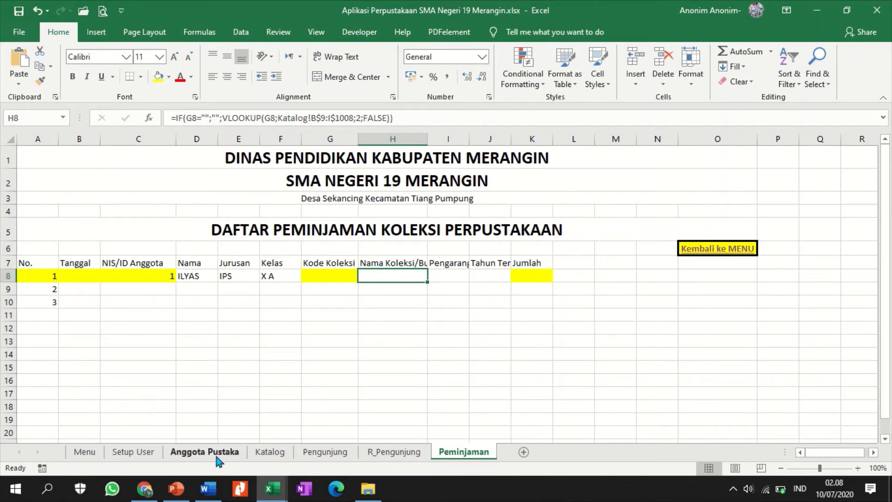
# Step: Look up an existing book code in the "Kode Buku" column of the Katalog sheet
pyautogui.click(269, 453)
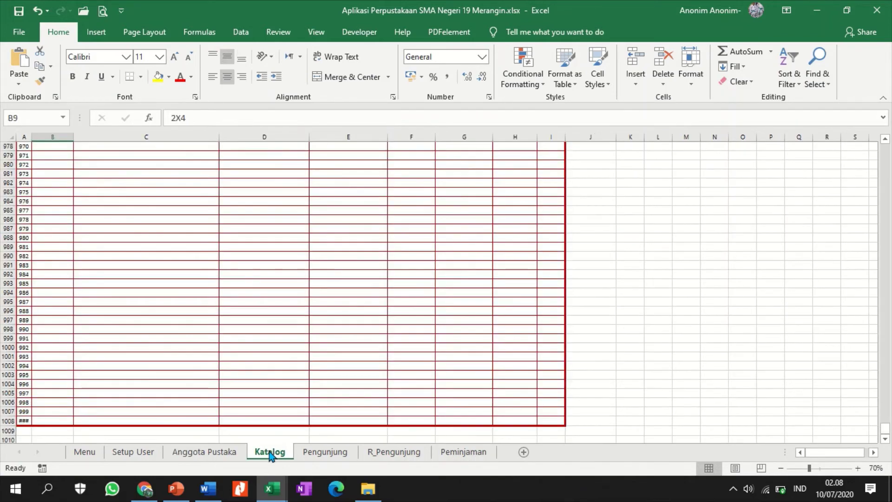
pyautogui.click(250, 338)
pyautogui.hotkey('ctrl', 'Up')
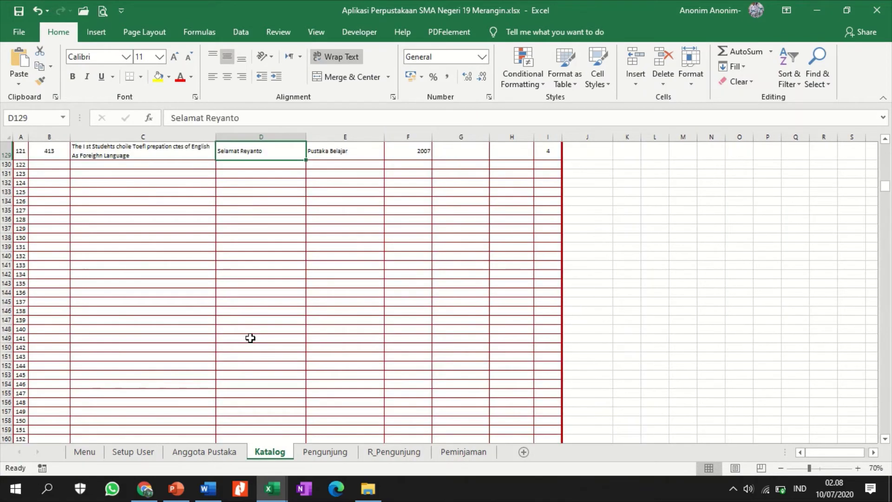
pyautogui.scroll(5, 139, 332)
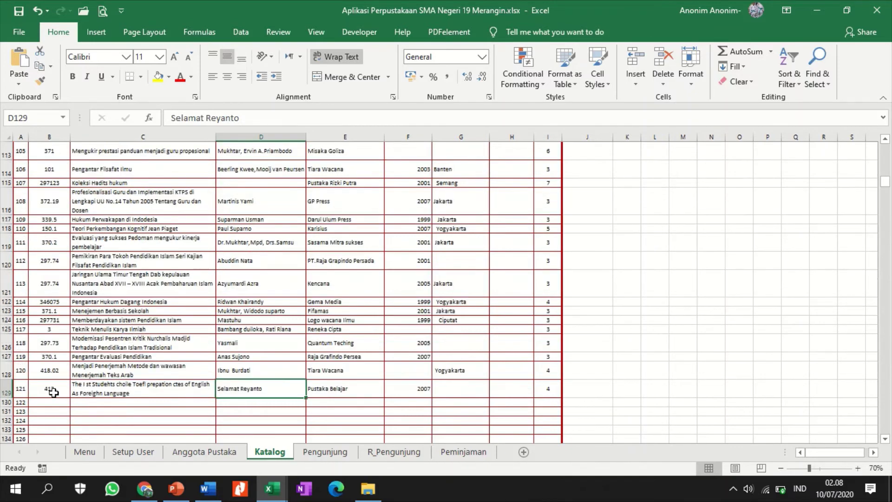
pyautogui.click(50, 391)
pyautogui.scroll(2, 37, 279)
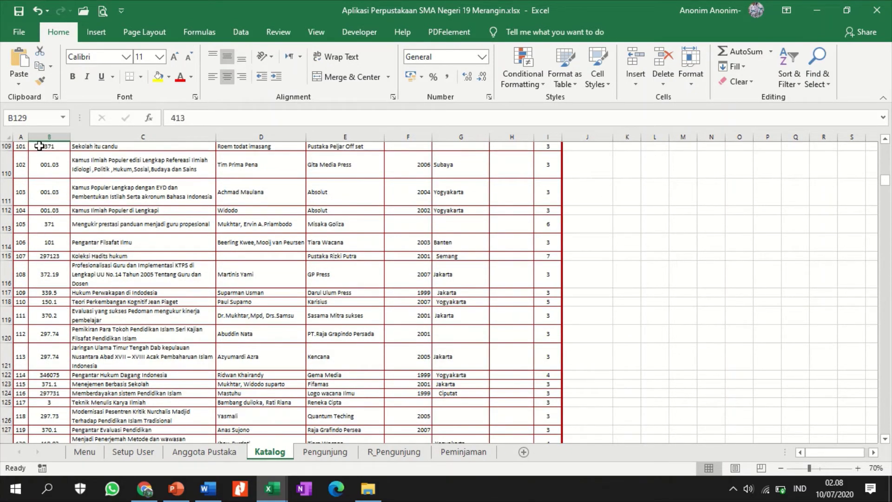
pyautogui.click(41, 146)
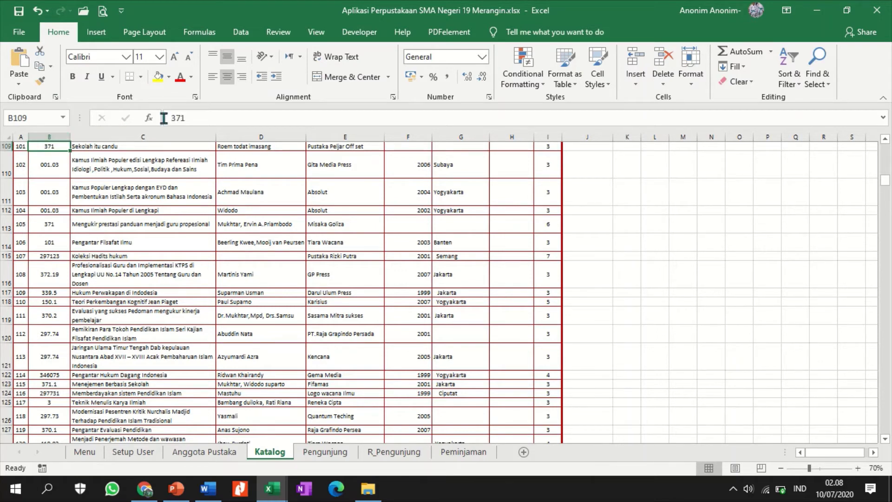
# Step: Enter 371 under "Kode Koleksi" in cell G8 of the Peminjaman sheet and autofit column H to its contents
pyautogui.click(465, 452)
pyautogui.click(335, 274)
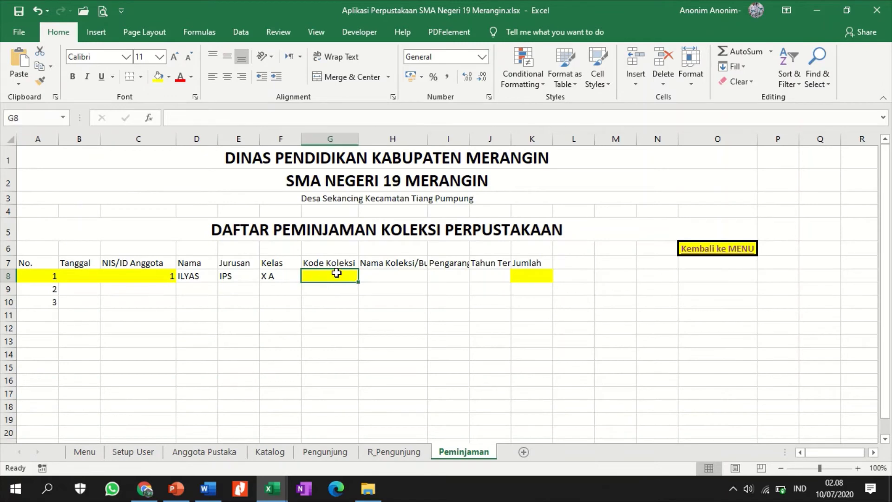
pyautogui.write('3')
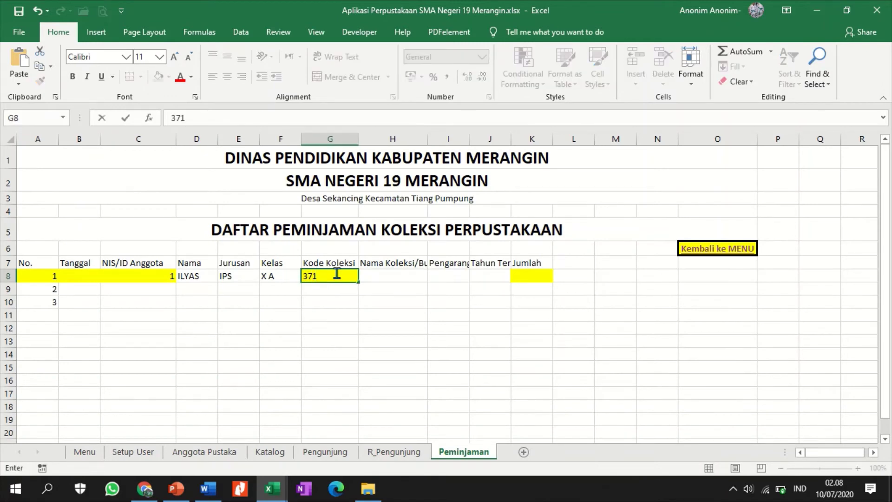
pyautogui.write('71')
pyautogui.press('Tab')
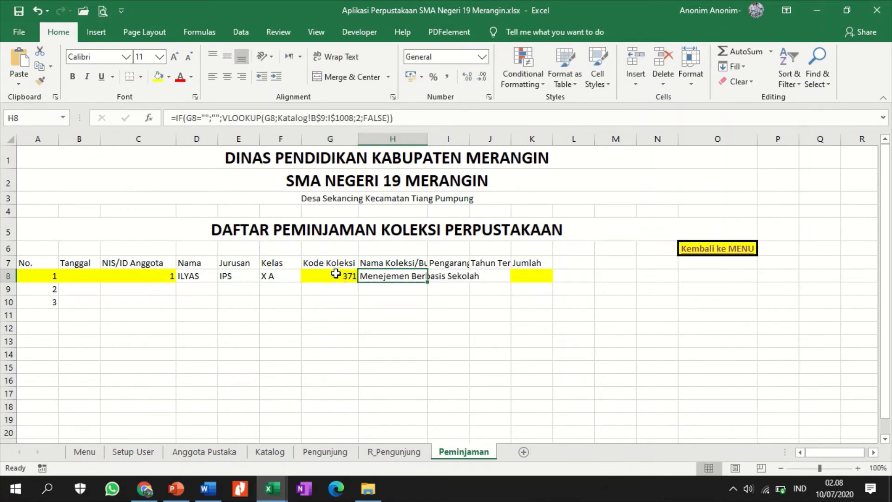
pyautogui.doubleClick(429, 140)
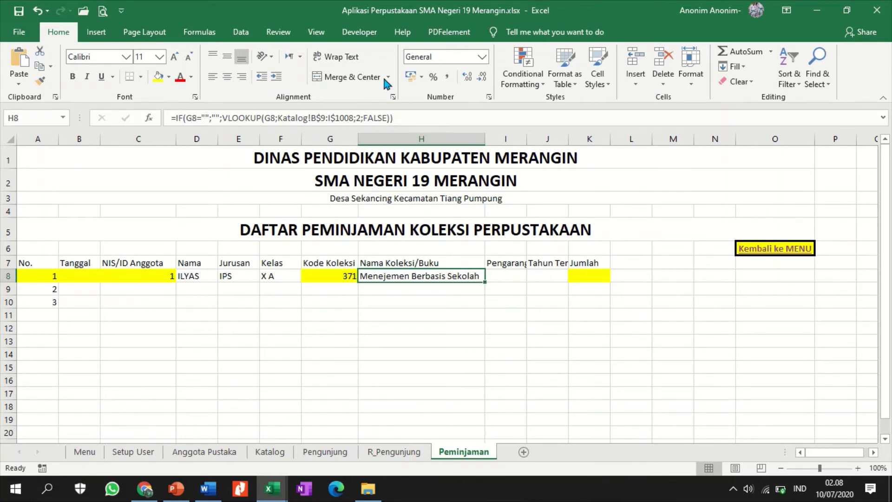
# Step: Copy the text of the H8 lookup formula and go to cell I8 under "Pengarang"
pyautogui.moveTo(394, 118); pyautogui.dragTo(172, 116)
pyautogui.press('Escape')
pyautogui.moveTo(395, 118); pyautogui.dragTo(149, 126)
pyautogui.click(44, 68)
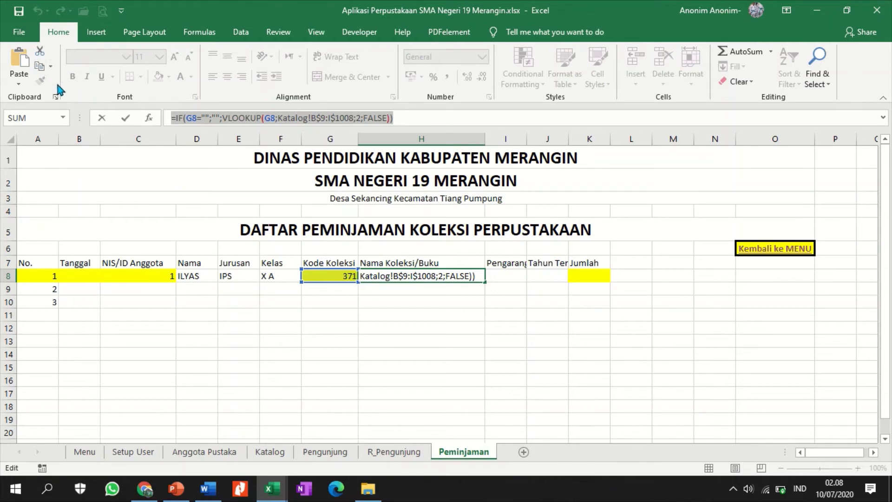
pyautogui.press('Tab')
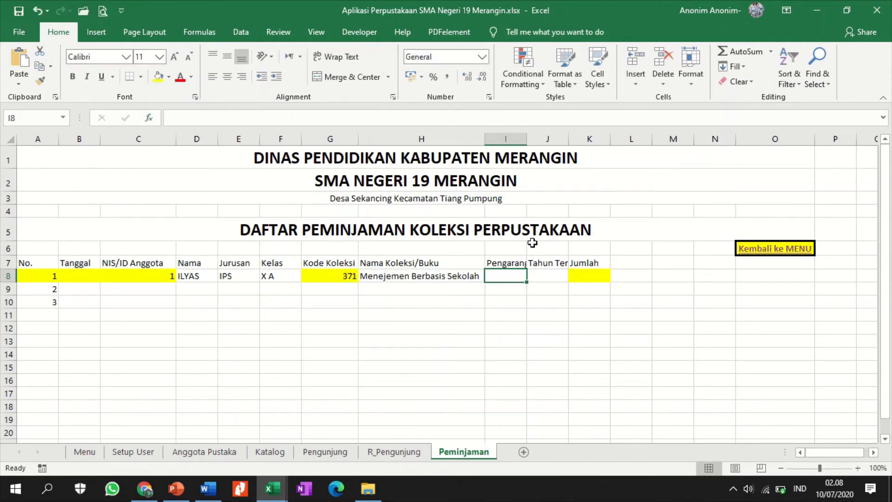
# Step: Paste the lookup formula into I8 with the VLOOKUP column index set to 3, and widen column I to fit
pyautogui.moveTo(525, 139); pyautogui.dragTo(532, 140)
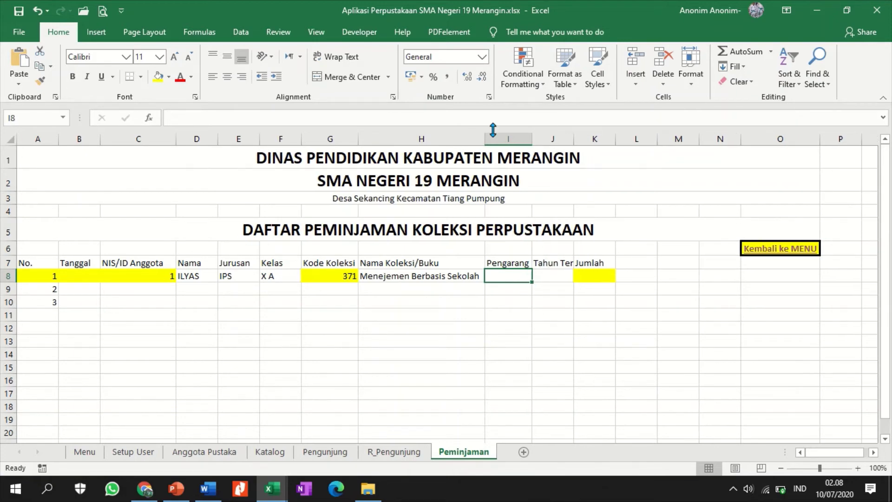
pyautogui.rightClick(188, 119)
pyautogui.click(215, 179)
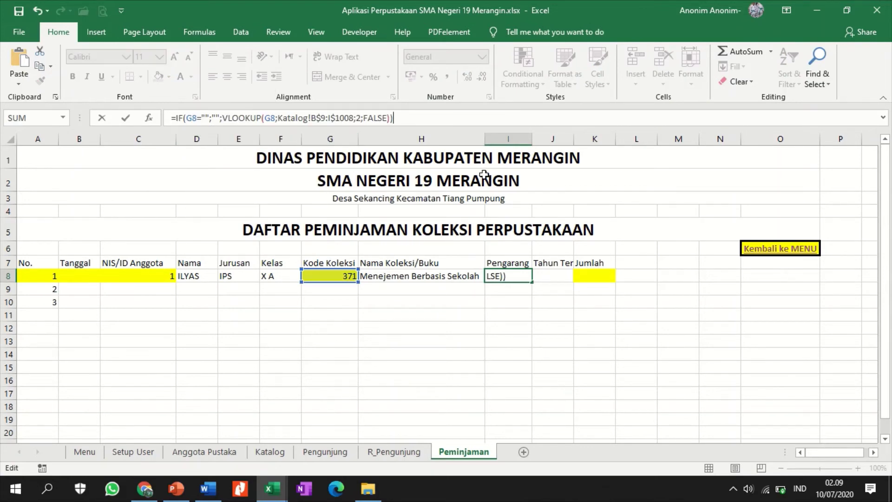
pyautogui.click(362, 119)
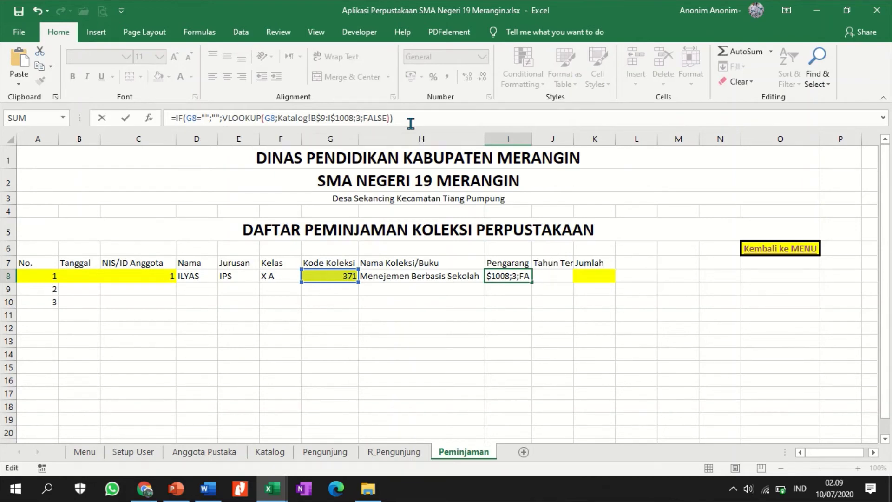
pyautogui.press('Tab')
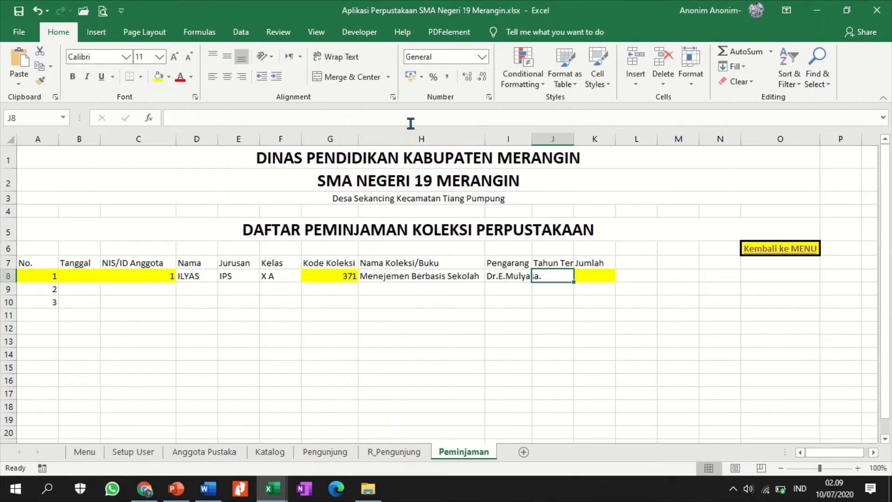
pyautogui.doubleClick(532, 139)
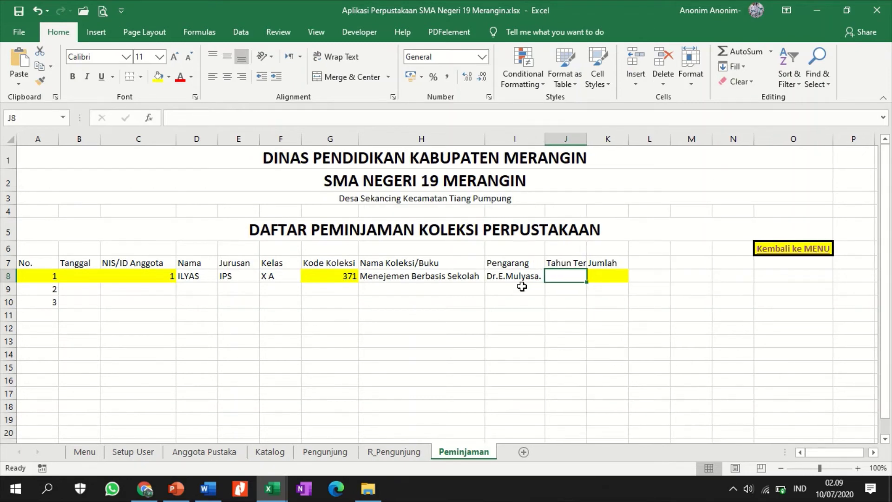
# Step: Copy the text of the I8 lookup formula and go to cell J8 in the publication year column
pyautogui.click(501, 275)
pyautogui.click(570, 276)
pyautogui.click(525, 276)
pyautogui.moveTo(411, 114); pyautogui.dragTo(161, 125)
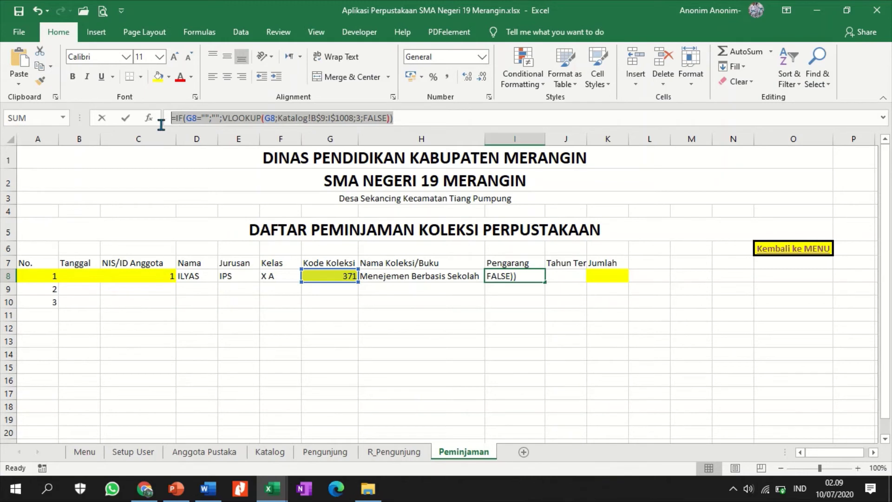
pyautogui.rightClick(217, 119)
pyautogui.click(237, 145)
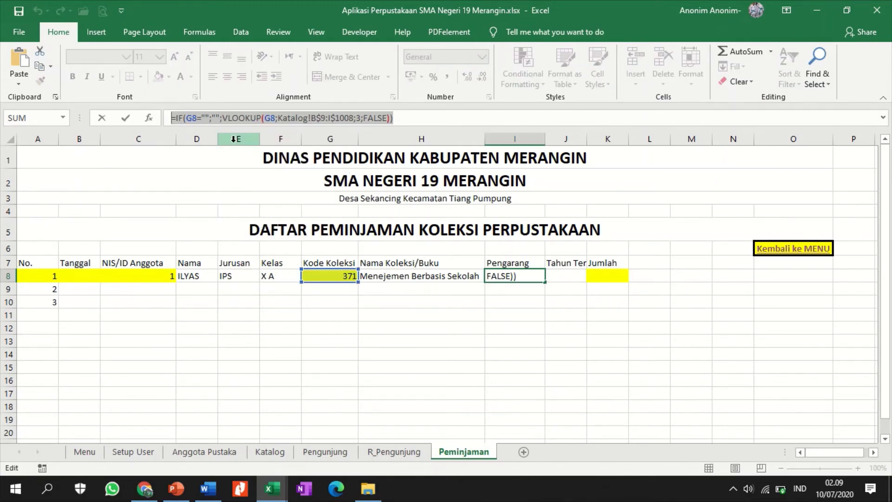
pyautogui.press('Tab')
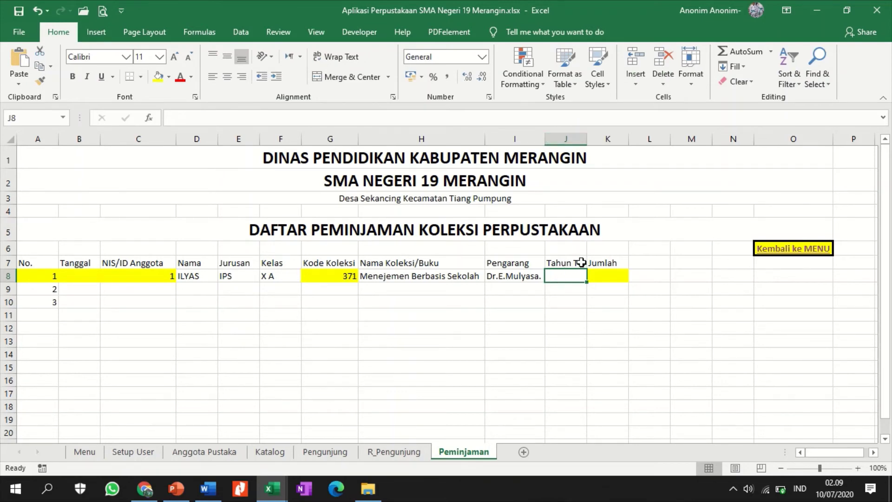
# Step: Paste the lookup formula into J8 with the VLOOKUP column index set to 4, and autofit column J
pyautogui.click(216, 119)
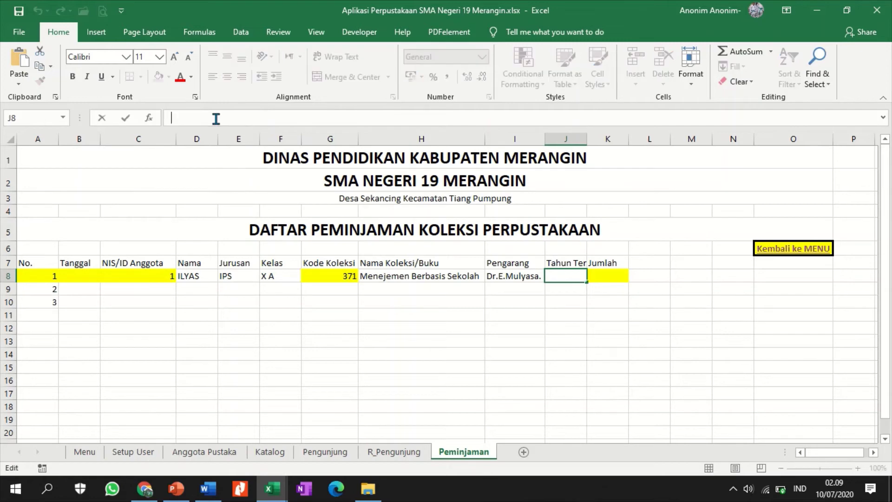
pyautogui.click(19, 60)
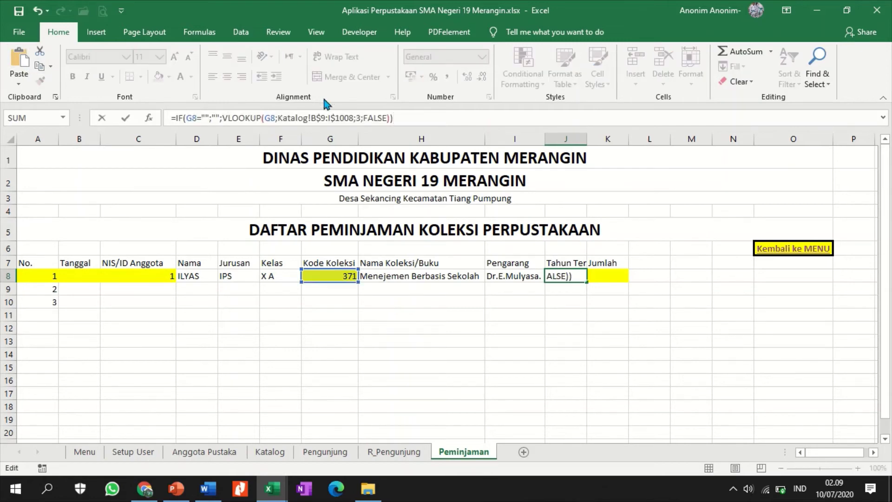
pyautogui.click(361, 118)
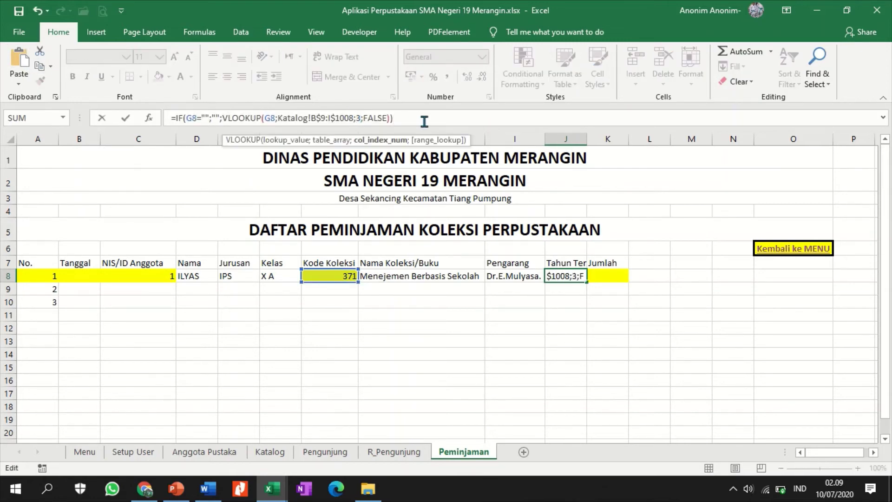
pyautogui.press('Delete')
pyautogui.write('4')
pyautogui.press('Tab')
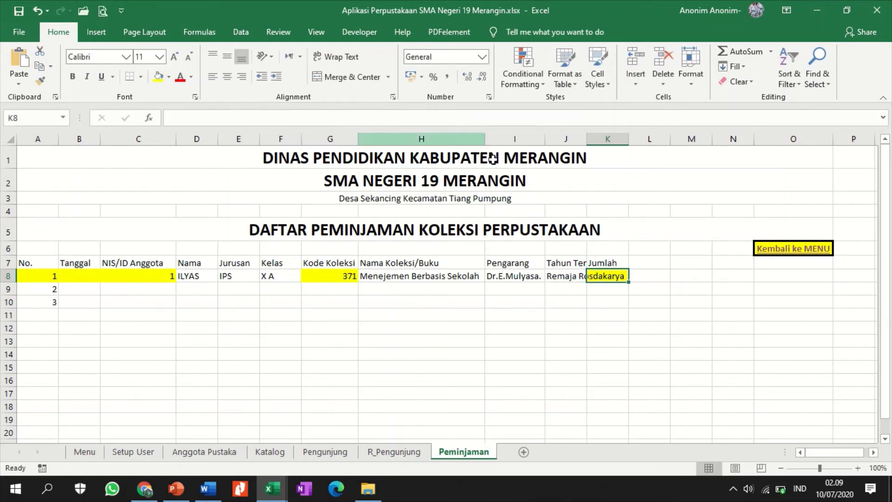
pyautogui.click(572, 276)
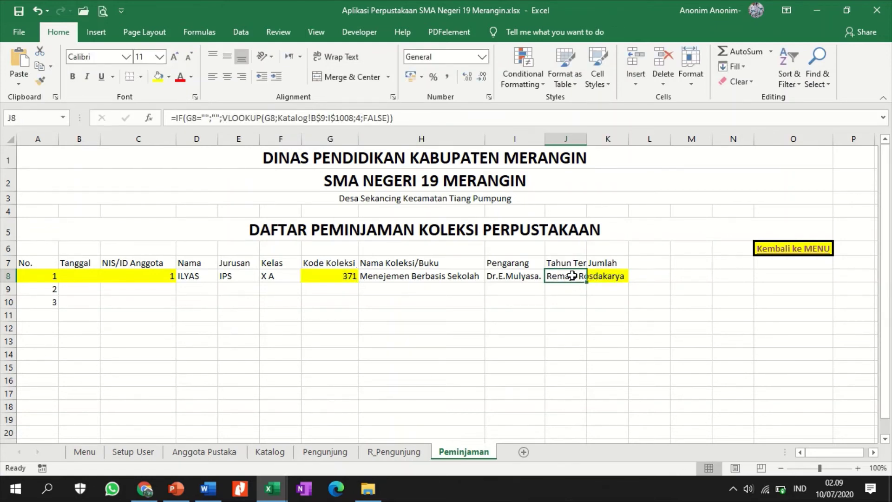
pyautogui.doubleClick(585, 139)
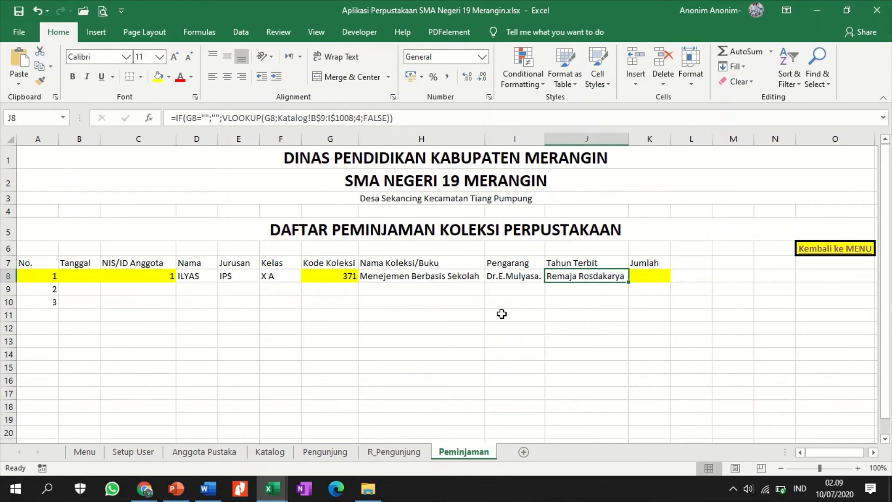
# Step: Check the column order on the Katalog sheet and set the VLOOKUP column index in J8 of Peminjaman to 5
pyautogui.click(274, 455)
pyautogui.scroll(17, 426, 295)
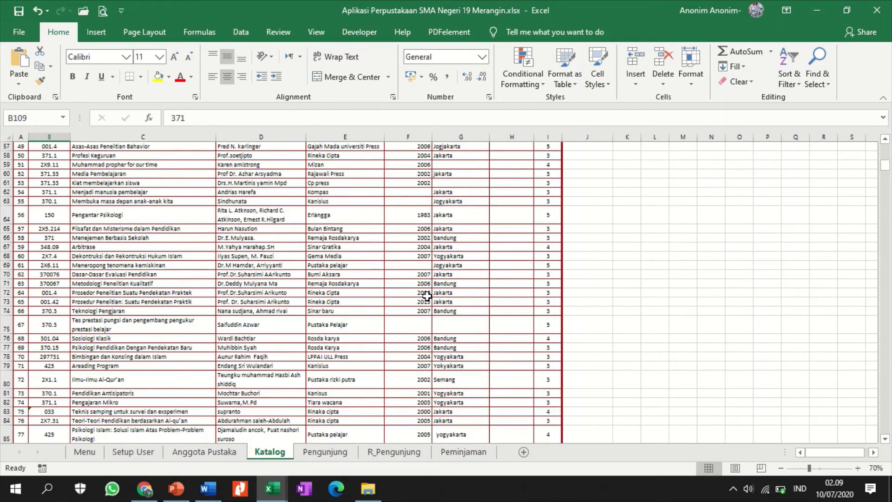
pyautogui.click(447, 456)
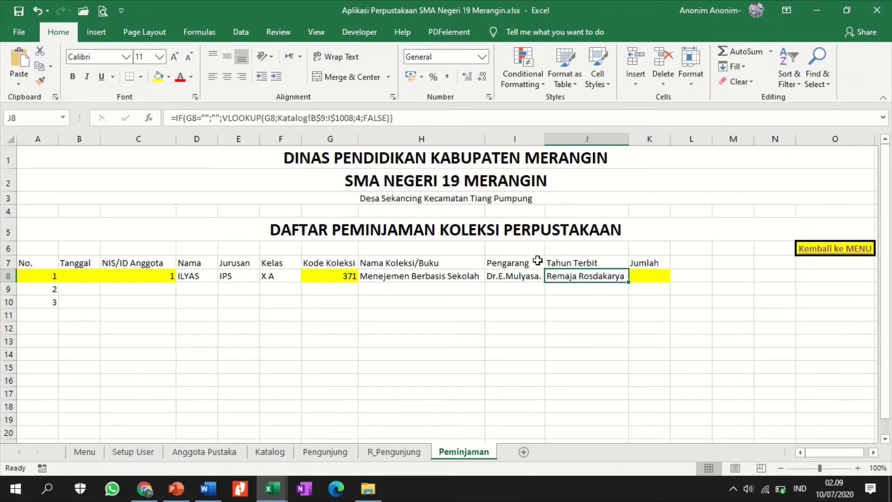
pyautogui.click(357, 118)
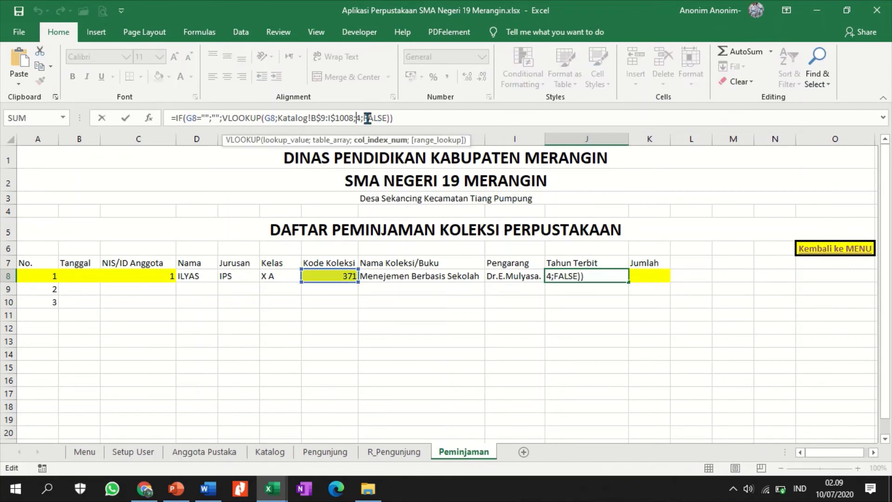
pyautogui.press('Delete')
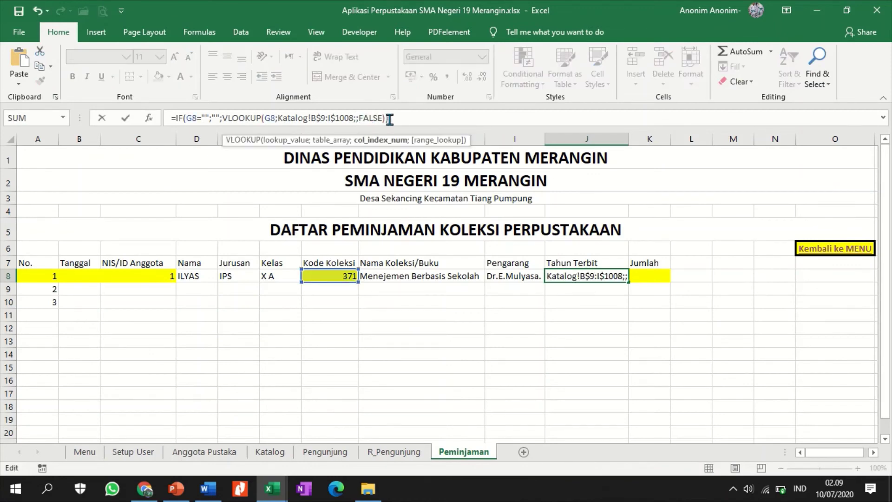
pyautogui.write('5')
pyautogui.press('Return')
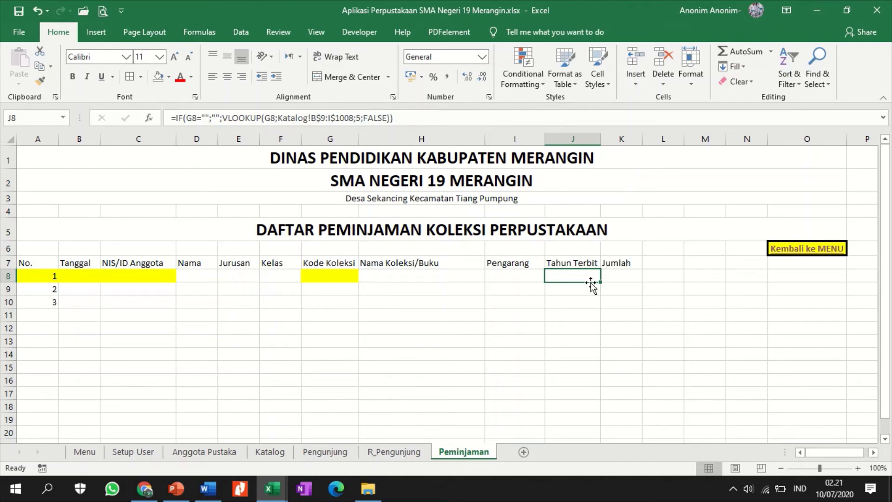
# Step: Clear cell K8 under "Jumlah", copy the text of the J8 lookup formula, and return to K8
pyautogui.click(617, 276)
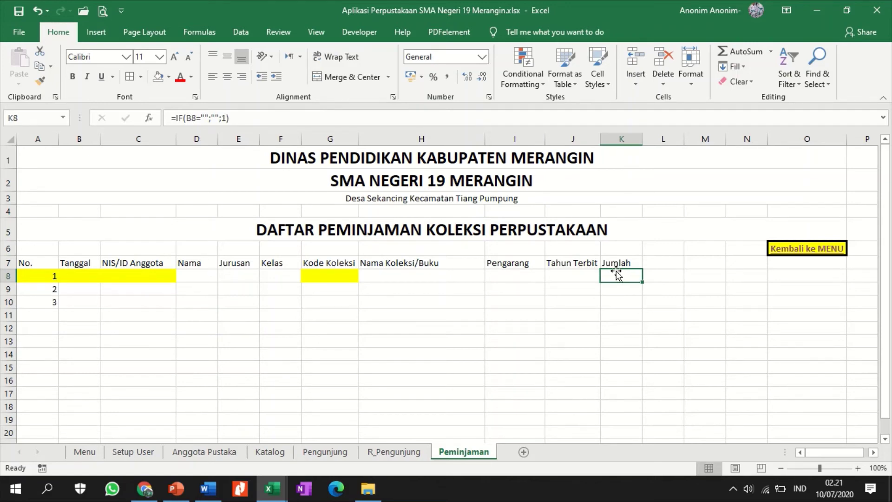
pyautogui.press('Delete')
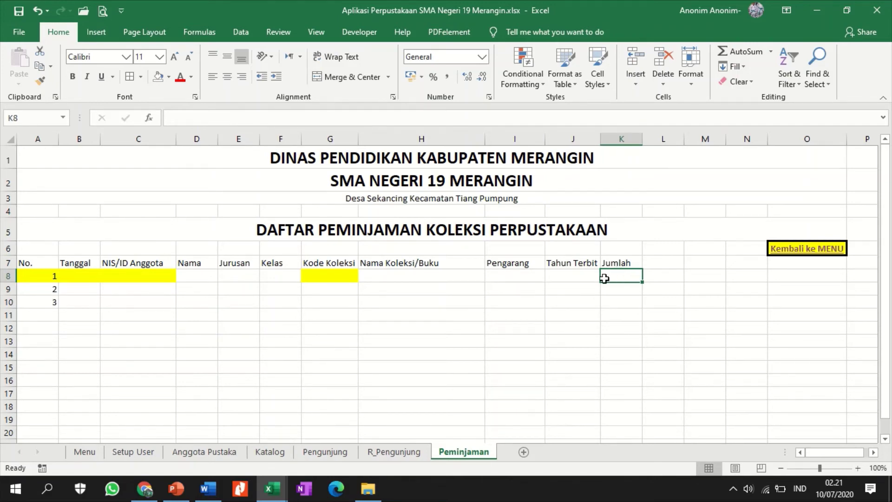
pyautogui.click(571, 279)
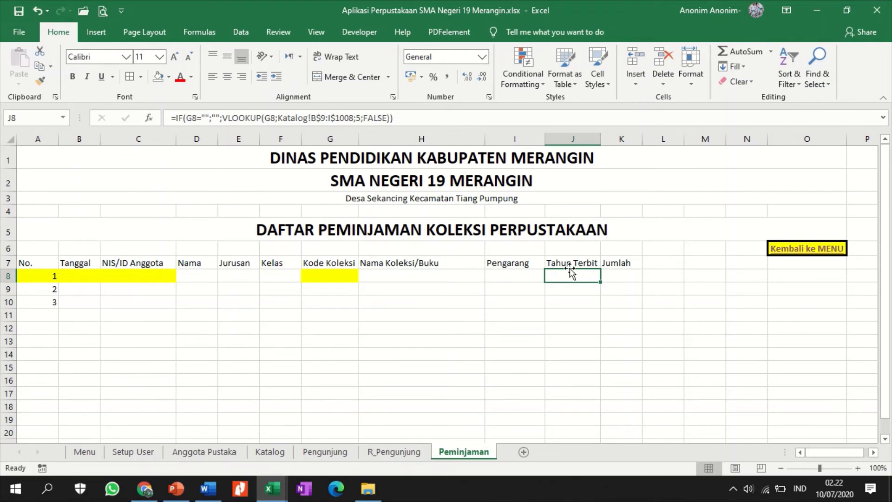
pyautogui.click(172, 118)
pyautogui.moveTo(173, 118); pyautogui.dragTo(411, 113)
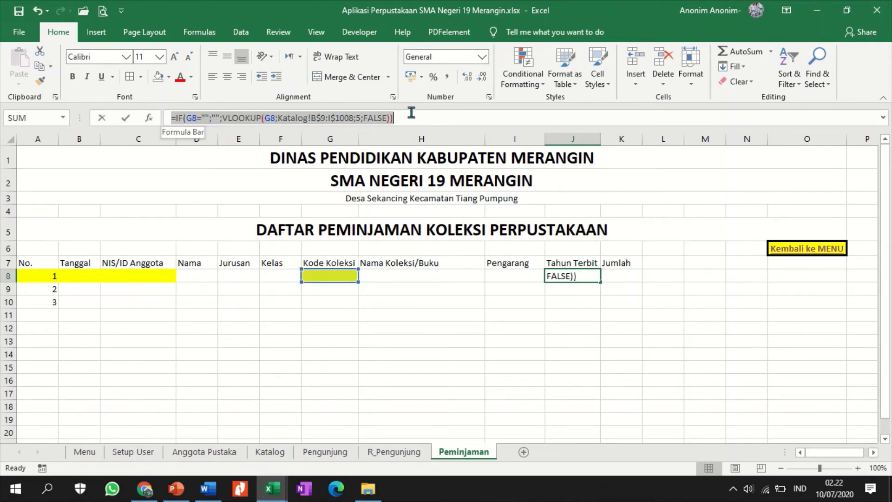
pyautogui.rightClick(374, 115)
pyautogui.click(391, 140)
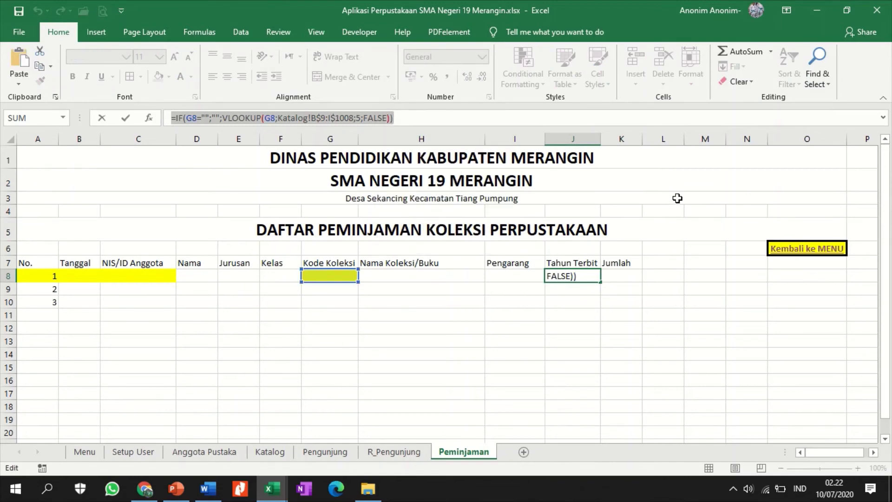
pyautogui.press('Tab')
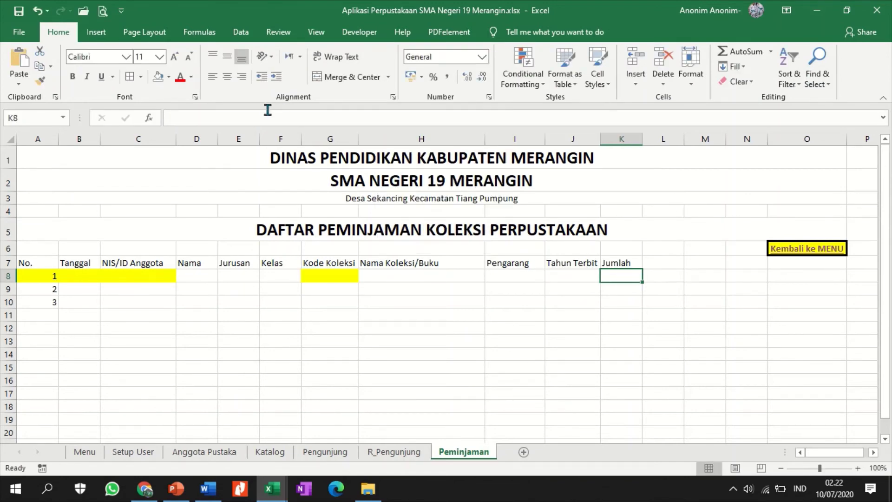
# Step: Paste the lookup formula into K8 and change the cell tested by its IF condition to B8
pyautogui.click(247, 123)
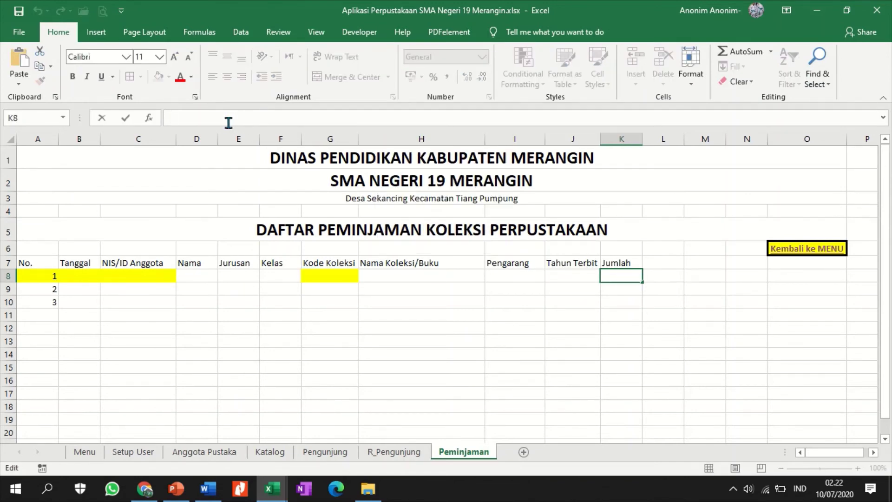
pyautogui.click(21, 59)
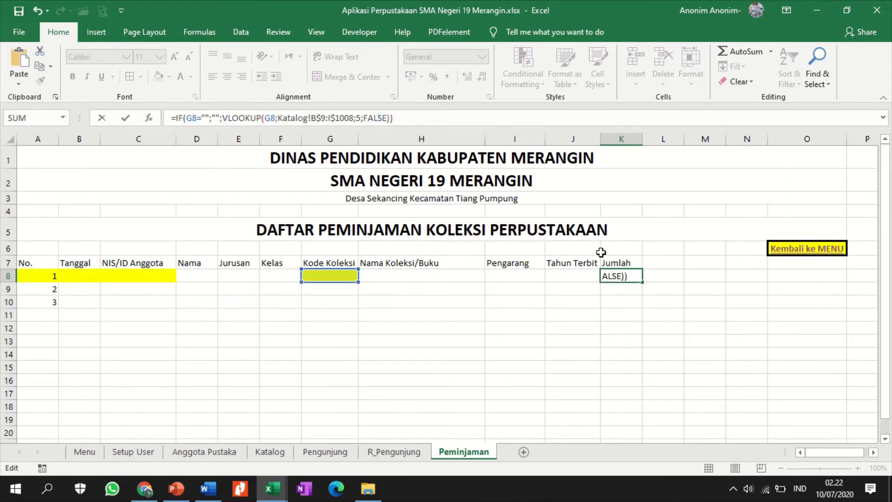
pyautogui.click(191, 119)
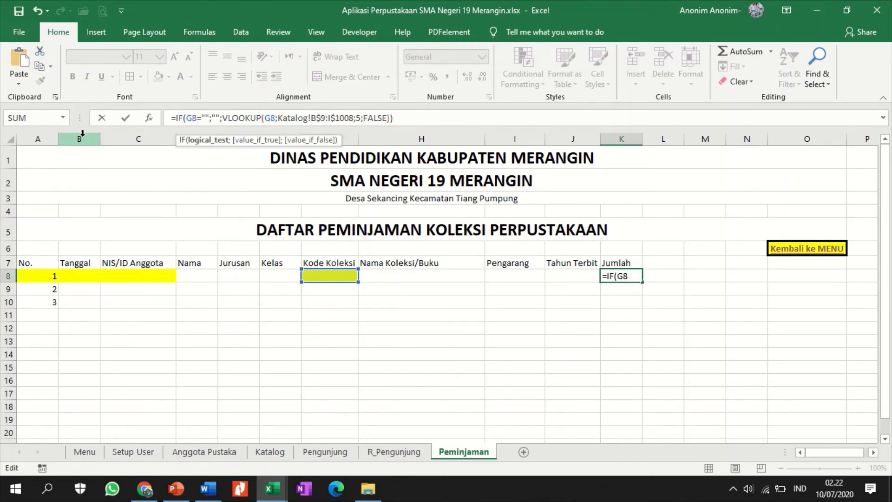
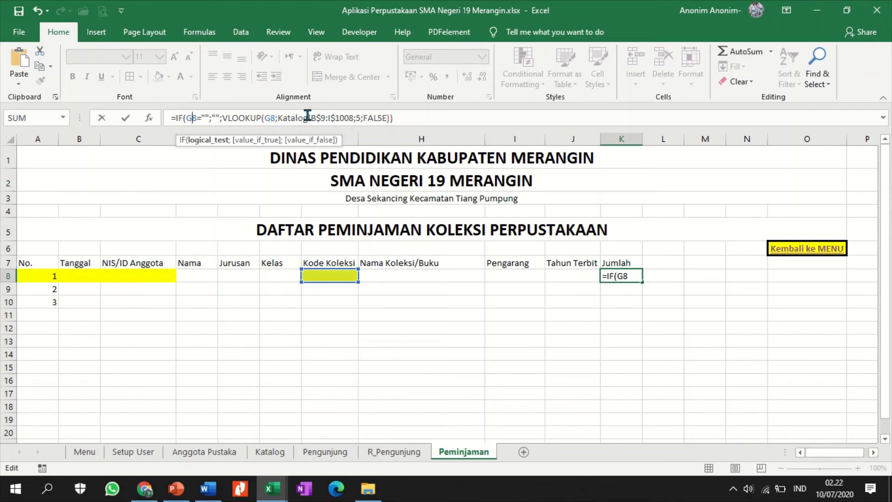
pyautogui.press('BackSpace')
pyautogui.write('B')
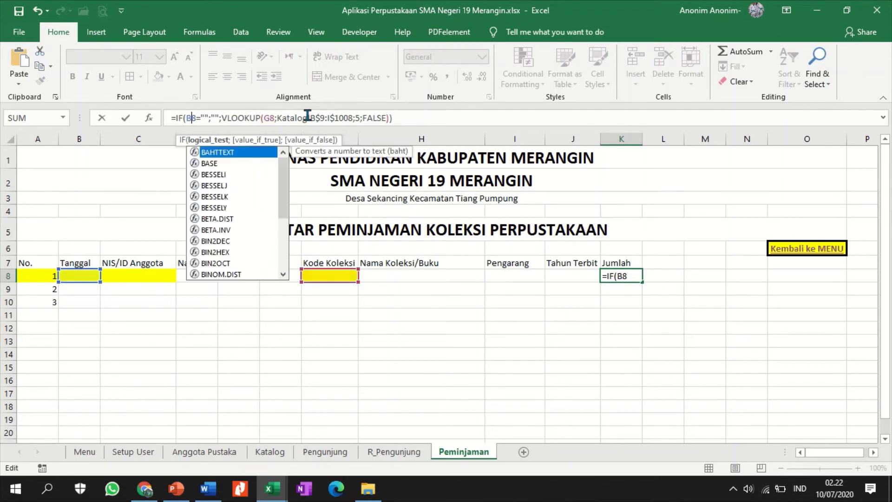
# Step: Replace the VLOOKUP part of the K8 formula with 1 and accept the bracket correction, giving =IF(B8="";"";1)
pyautogui.moveTo(222, 118); pyautogui.dragTo(361, 120)
pyautogui.press('Delete')
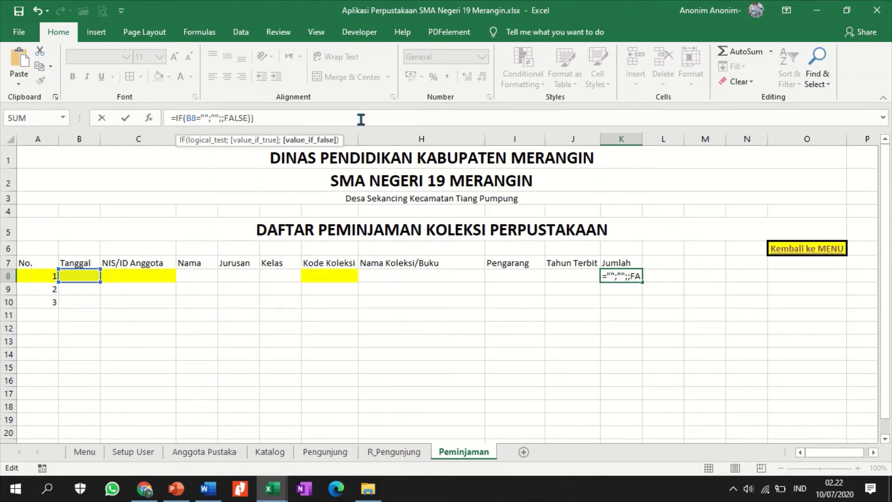
pyautogui.press('Delete')
pyautogui.hotkey('shift', 'Right')
pyautogui.hotkey('shift', 'Right')
pyautogui.hotkey('shift', 'Right')
pyautogui.hotkey('shift', 'Right')
pyautogui.hotkey('shift', 'Right')
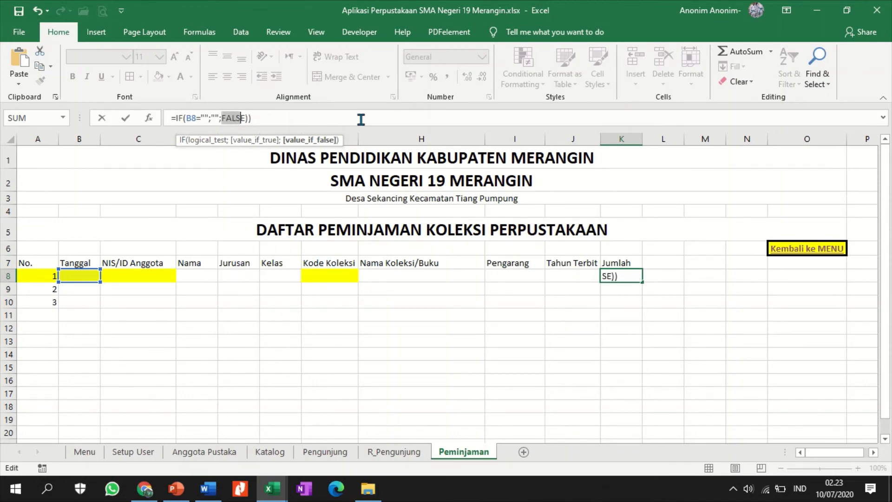
pyautogui.write('1')
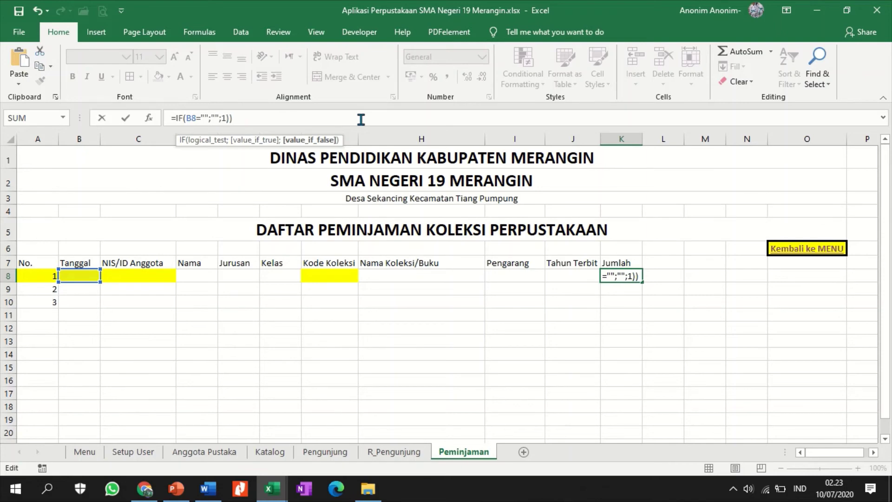
pyautogui.press('Return')
pyautogui.press('Return')
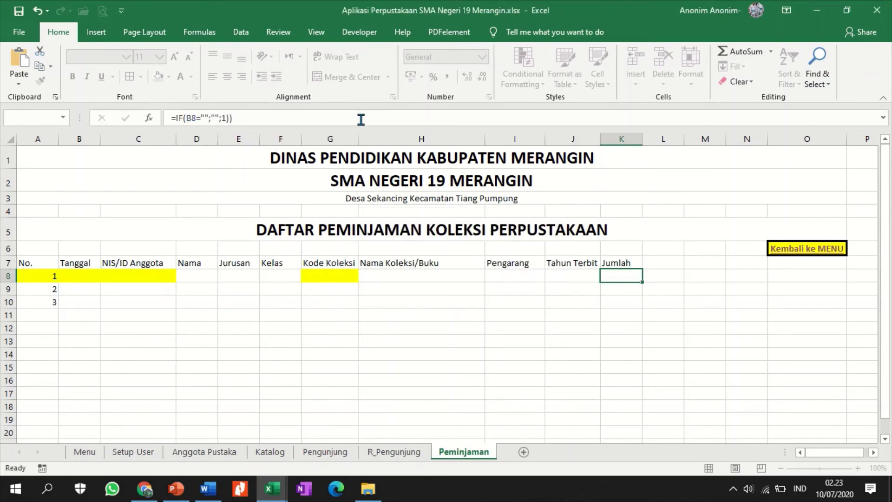
# Step: Review the formulas in J8 and K8, and enter the trial value 2 in cell B8 under "Tanggal"
pyautogui.press('Left')
pyautogui.press('Up')
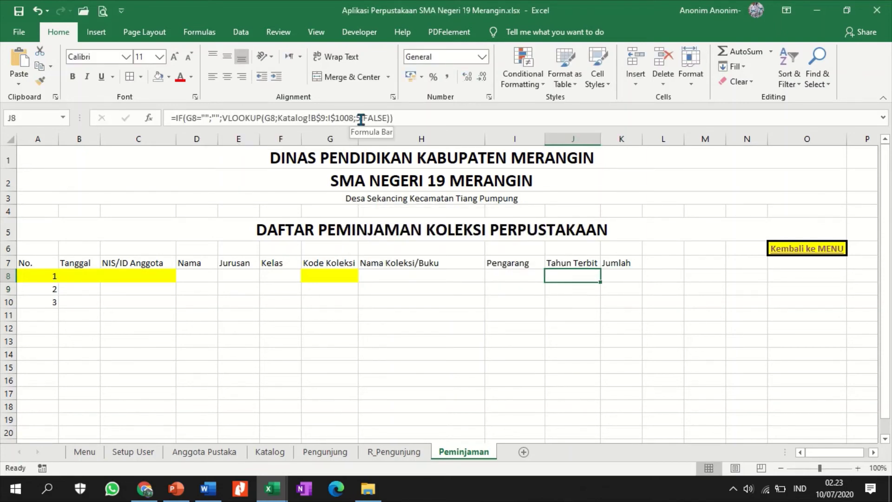
pyautogui.press('Right')
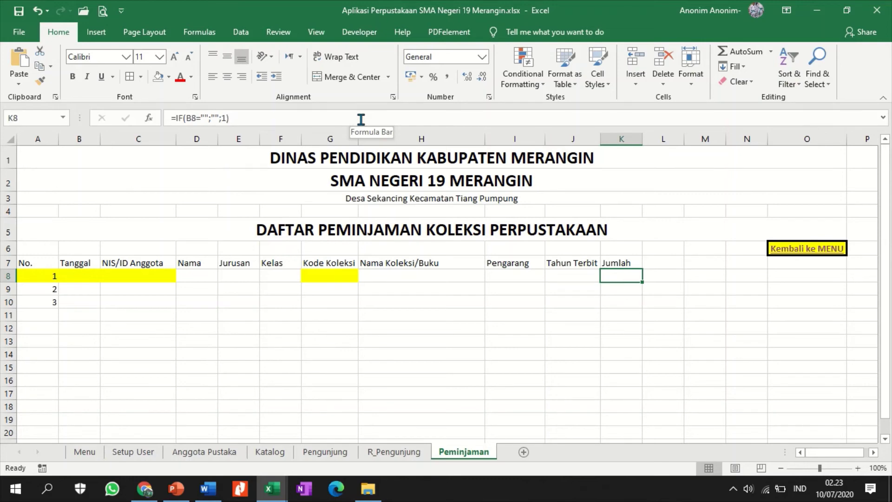
pyautogui.press('Home')
pyautogui.press('Right')
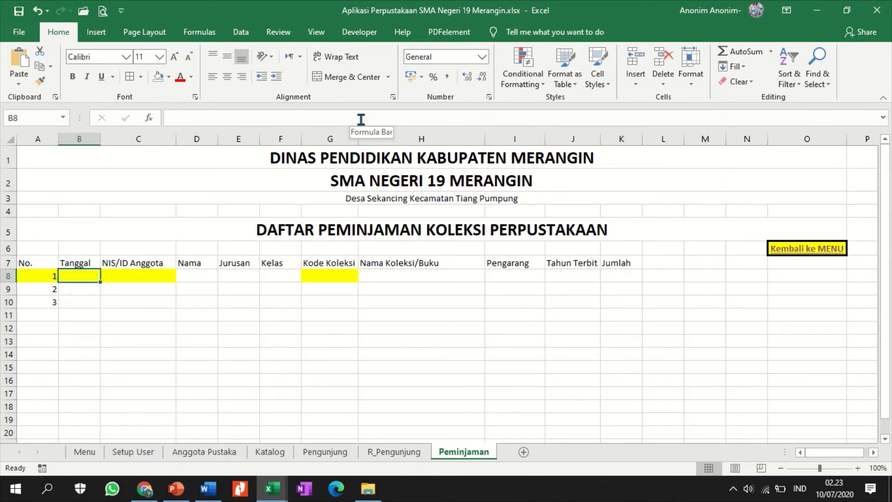
pyautogui.write('2')
pyautogui.press('Return')
# Step: Enter the date 10 Juli 2020 in cell B8 under "Tanggal" and fill the date series down to B9
pyautogui.press('Up')
pyautogui.write('10 Jul')
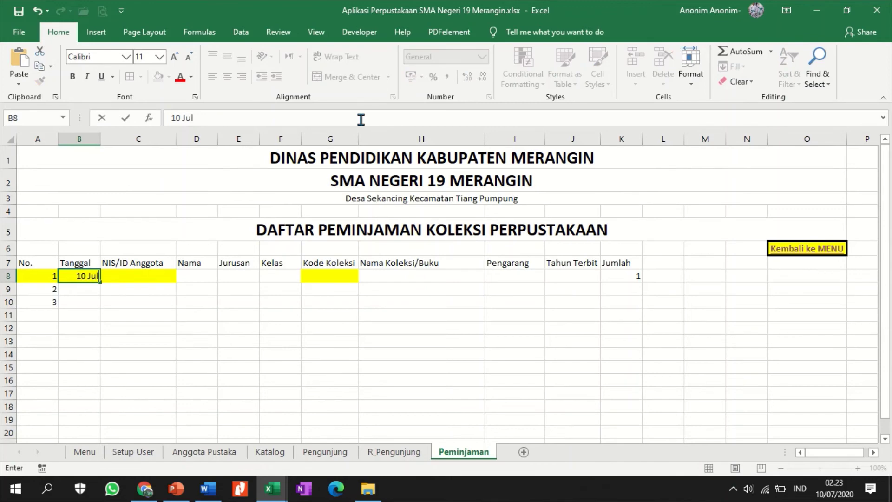
pyautogui.write('i 2020')
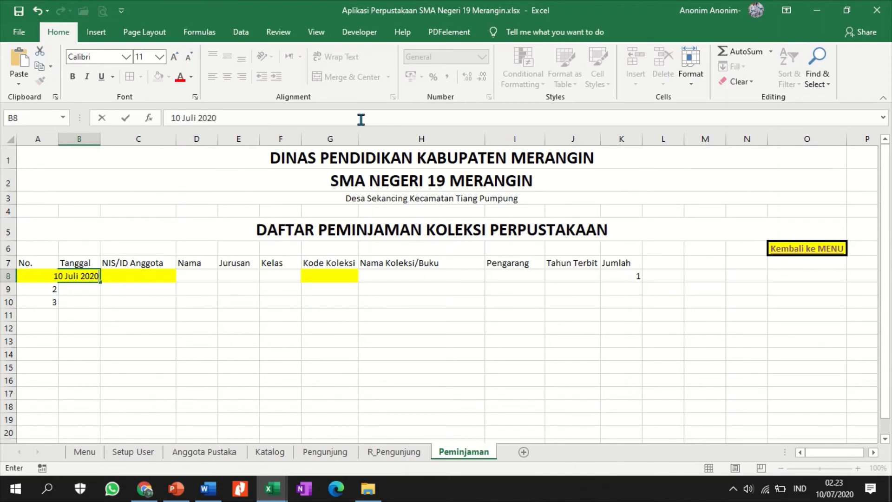
pyautogui.press('Return')
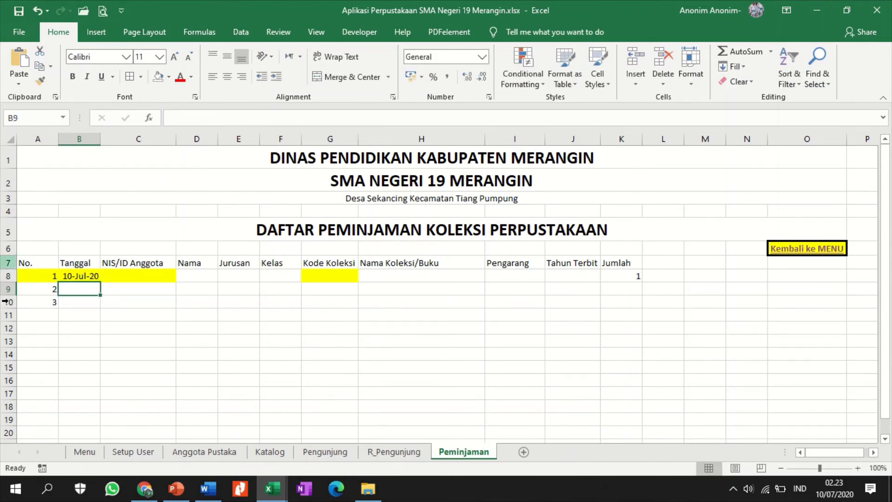
pyautogui.click(84, 275)
pyautogui.moveTo(100, 282); pyautogui.dragTo(97, 302)
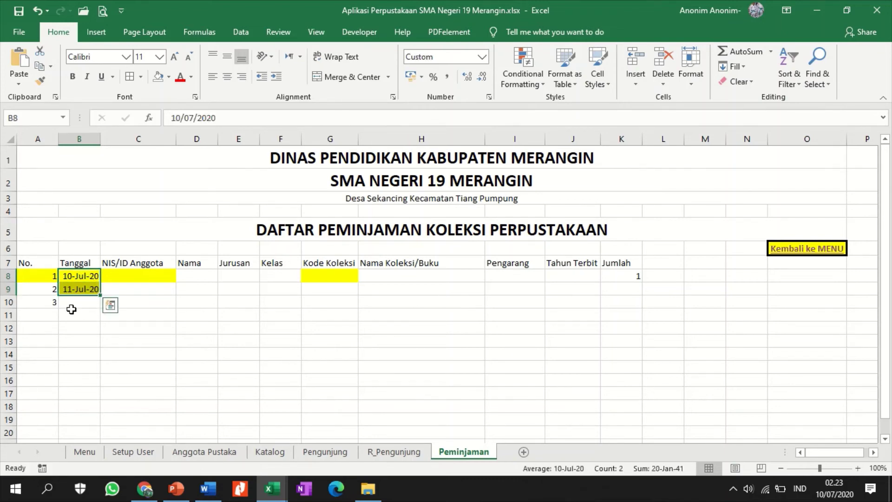
# Step: Copy the "Jumlah" formula from K8 into K9
pyautogui.click(626, 274)
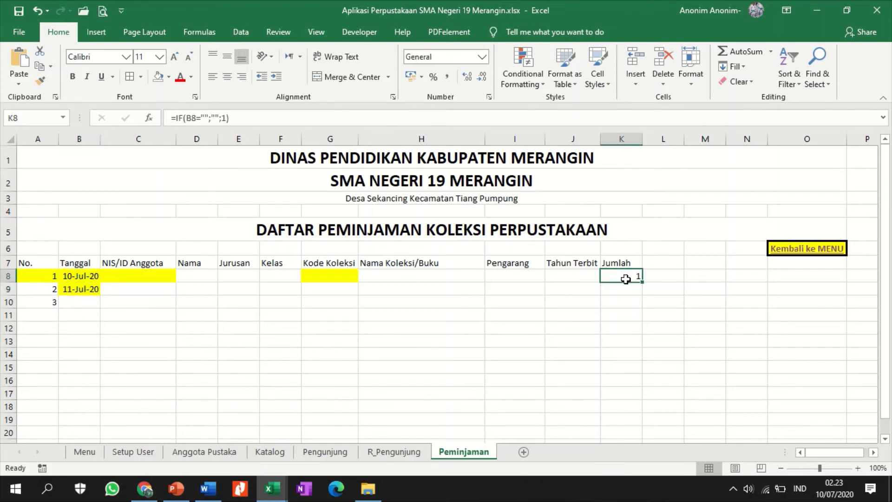
pyautogui.rightClick(626, 274)
pyautogui.click(638, 203)
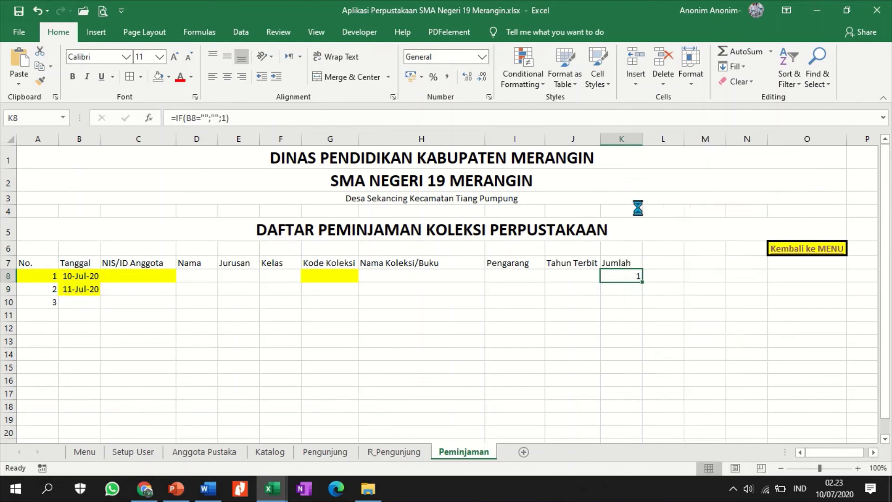
pyautogui.rightClick(623, 290)
pyautogui.click(654, 237)
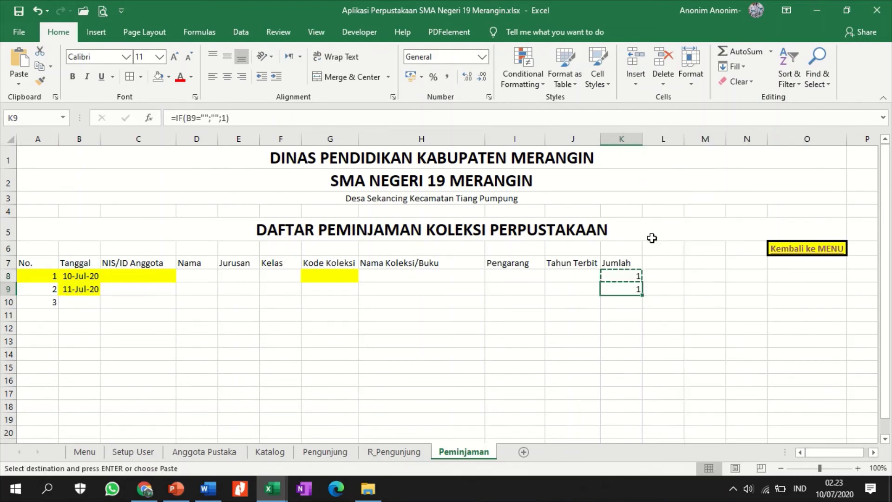
# Step: Clear the trial dates from cells B9 and B8 under "Tanggal"
pyautogui.click(77, 287)
pyautogui.press('Delete')
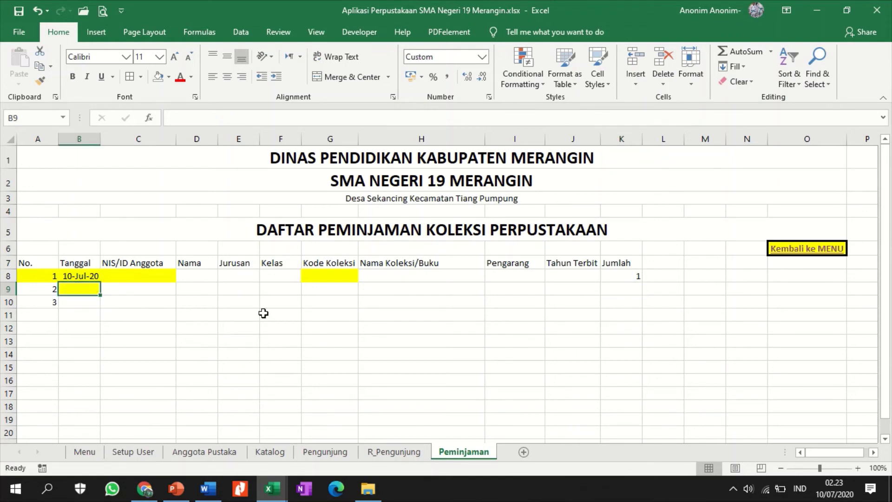
pyautogui.click(93, 276)
pyautogui.press('Delete')
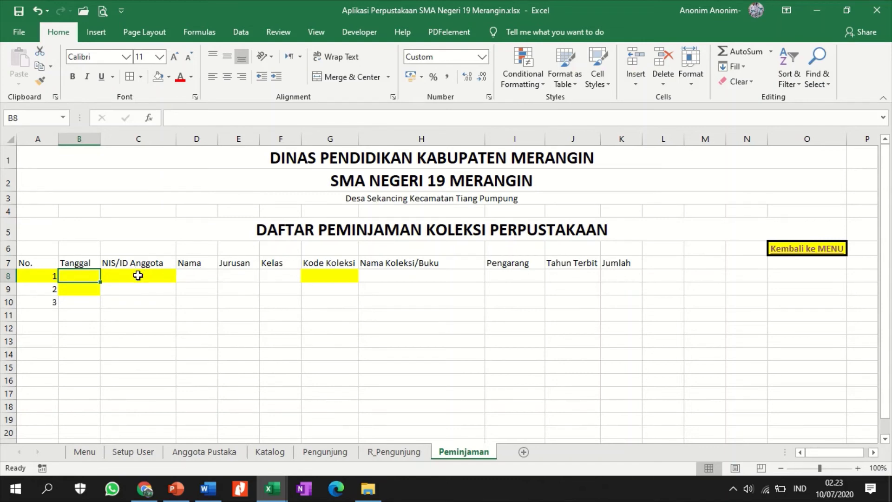
# Step: Review the row 8 formulas under Nama, Jurusan, Kelas, Nama Koleksi/Buku, Pengarang, Tahun Terbit and Jumlah
pyautogui.click(121, 278)
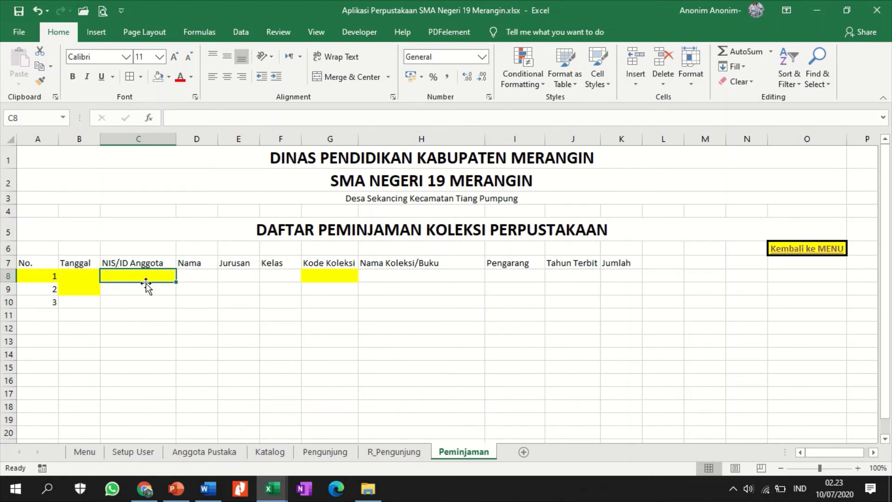
pyautogui.click(193, 277)
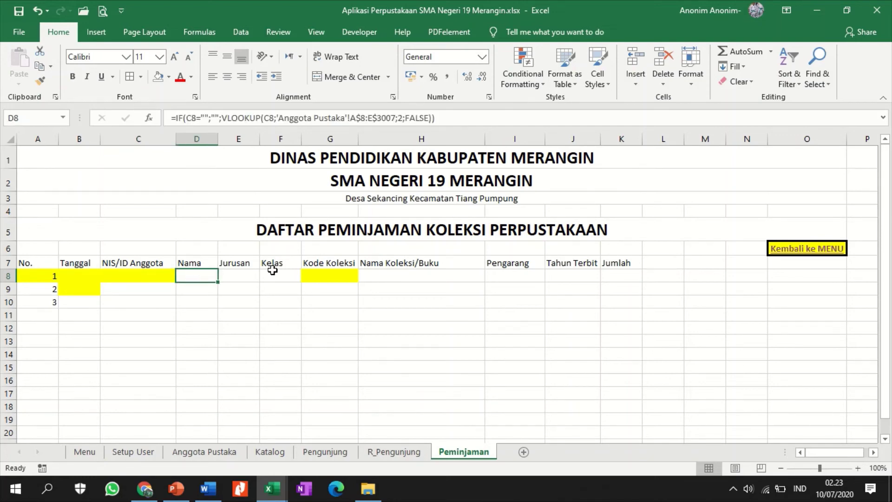
pyautogui.click(238, 272)
pyautogui.click(272, 276)
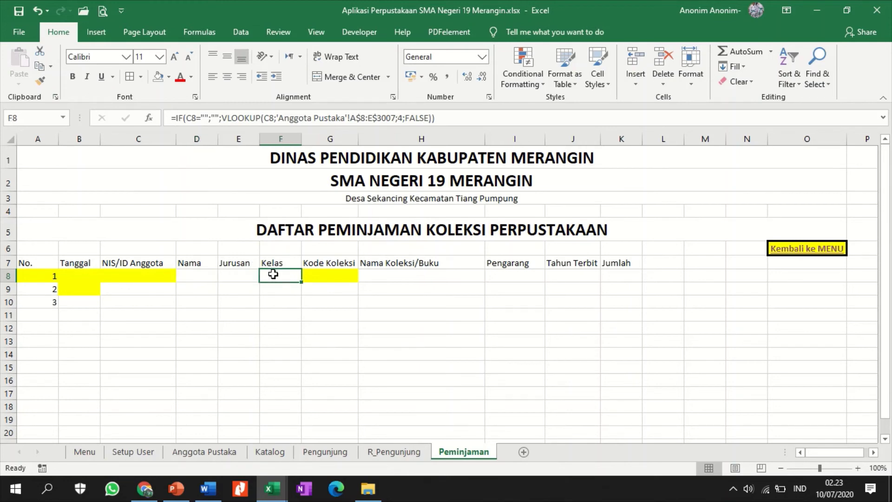
pyautogui.click(384, 278)
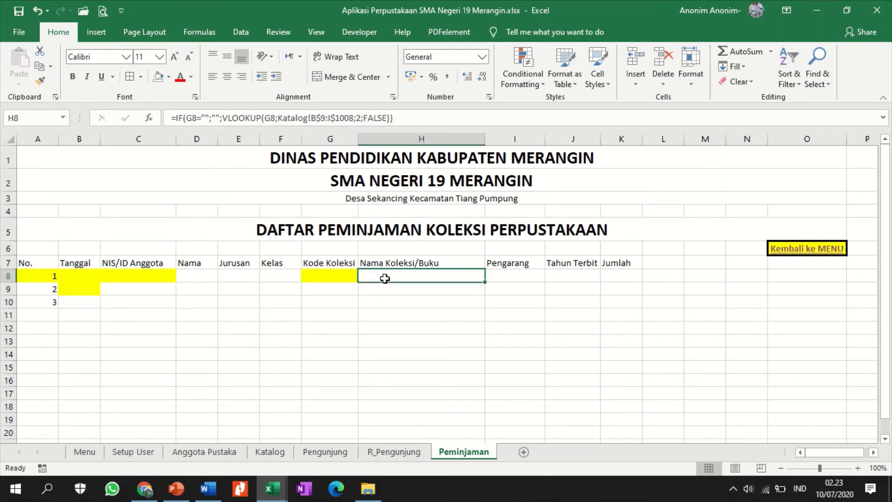
pyautogui.click(521, 276)
pyautogui.click(556, 276)
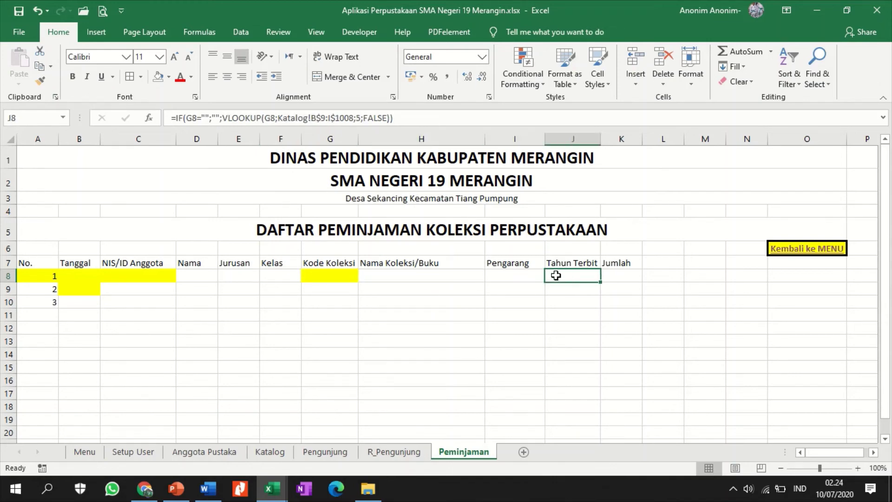
pyautogui.click(610, 275)
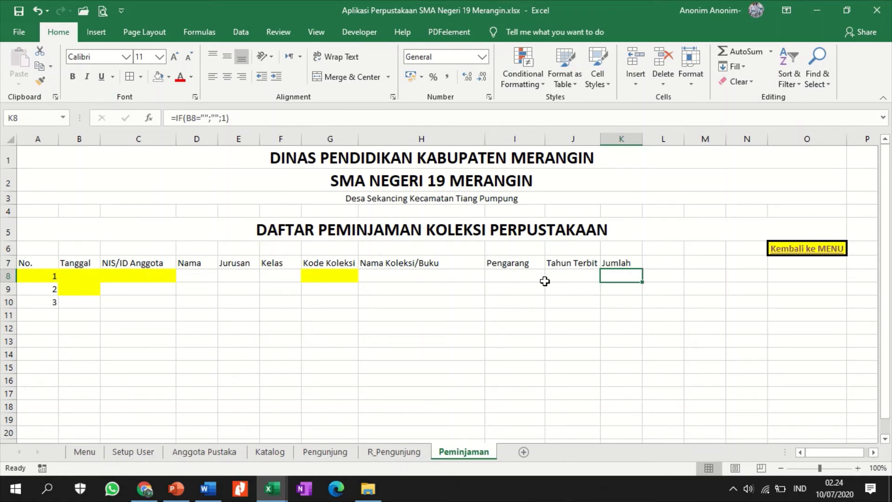
# Step: Copy the row 8 cells D8:K8 and paste them into rows 9 to 1008, starting from column D
pyautogui.moveTo(617, 273); pyautogui.dragTo(199, 276)
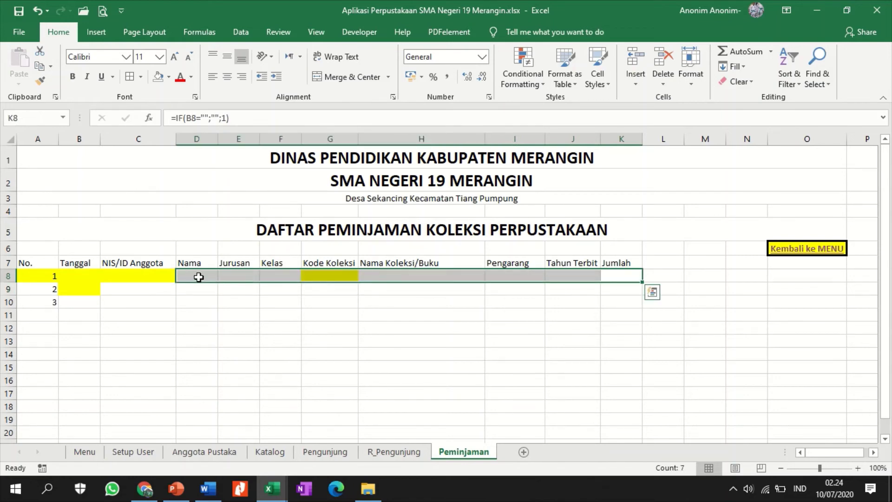
pyautogui.rightClick(198, 277)
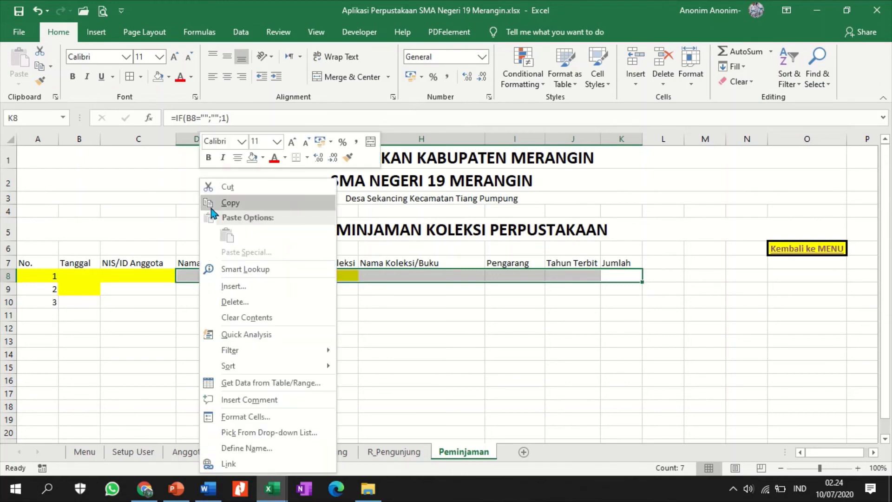
pyautogui.click(218, 201)
pyautogui.click(200, 288)
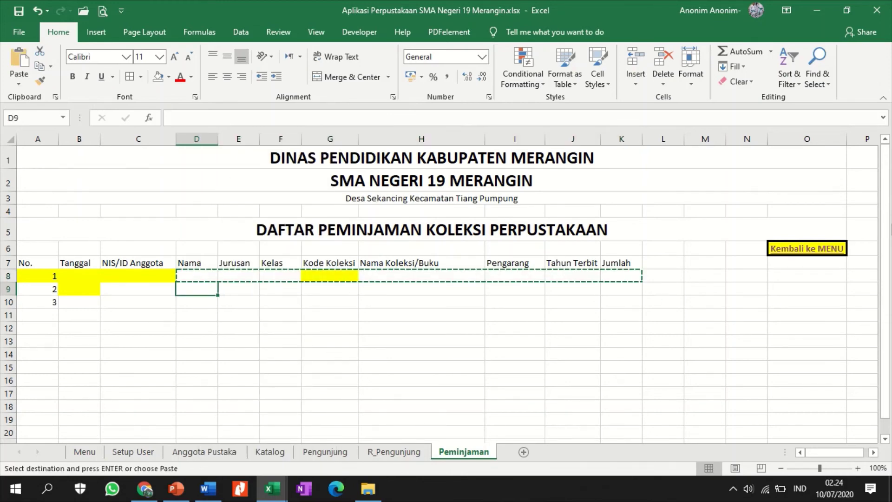
pyautogui.moveTo(888, 253); pyautogui.dragTo(889, 260)
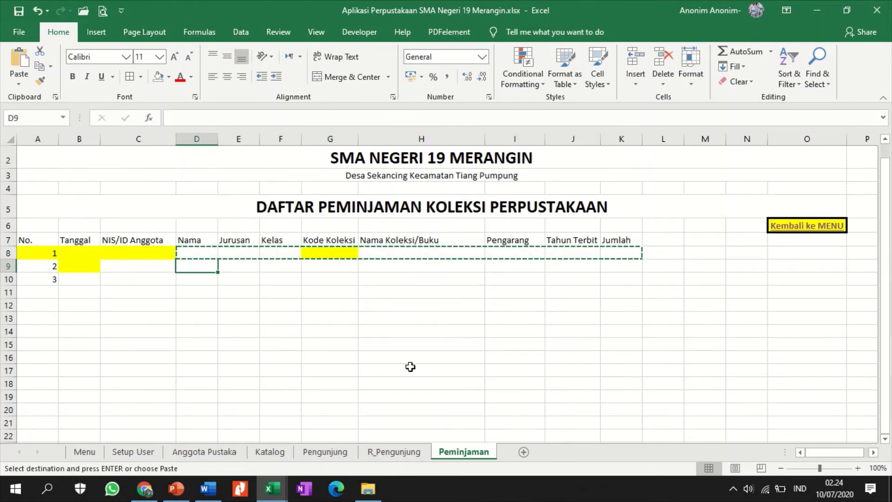
pyautogui.scroll(-19, 407, 353)
pyautogui.scroll(-17, 408, 343)
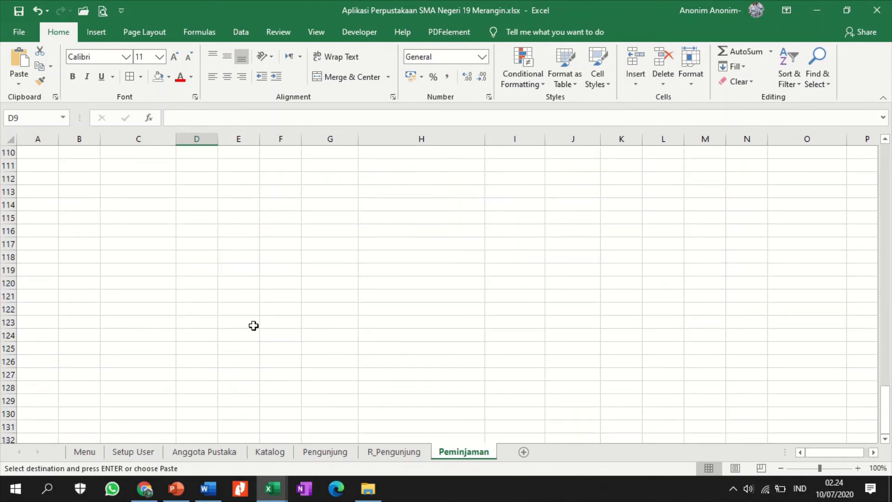
pyautogui.hotkey('shift', 'Down')
pyautogui.hotkey('shift', 'Down')
pyautogui.hotkey('shift', 'Down')
pyautogui.hotkey('shift', 'Down')
pyautogui.hotkey('shift', 'Down')
pyautogui.hotkey('shift', 'Down')
pyautogui.hotkey('shift', 'Down')
pyautogui.hotkey('shift', 'Down')
pyautogui.hotkey('shift', 'Down')
pyautogui.hotkey('shift', 'Down')
pyautogui.hotkey('shift', 'Down')
pyautogui.hotkey('shift', 'Down')
pyautogui.hotkey('shift', 'Down')
pyautogui.hotkey('shift', 'Down')
pyautogui.hotkey('shift', 'Down')
pyautogui.hotkey('shift', 'Down')
pyautogui.hotkey('shift', 'Down')
pyautogui.hotkey('shift', 'Down')
pyautogui.hotkey('shift', 'Down')
pyautogui.hotkey('shift', 'Down')
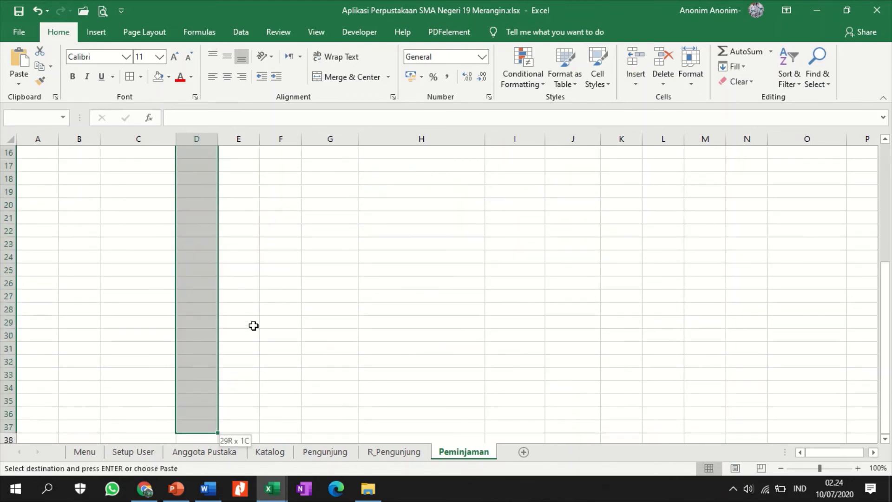
pyautogui.hotkey('shift', 'Down')
pyautogui.hotkey('shift', 'Down')
pyautogui.hotkey('shift', 'Down')
pyautogui.hotkey('shift', 'Down')
pyautogui.hotkey('shift', 'Down')
pyautogui.hotkey('shift', 'Down')
pyautogui.hotkey('shift', 'Down')
pyautogui.hotkey('shift', 'Down')
pyautogui.hotkey('shift', 'Down')
pyautogui.hotkey('shift', 'Down')
pyautogui.hotkey('shift', 'Down')
pyautogui.hotkey('shift', 'Down')
pyautogui.hotkey('shift', 'Down')
pyautogui.hotkey('shift', 'Down')
pyautogui.hotkey('shift', 'Down')
pyautogui.hotkey('shift', 'Down')
pyautogui.hotkey('shift', 'Down')
pyautogui.hotkey('shift', 'Down')
pyautogui.hotkey('shift', 'Down')
pyautogui.hotkey('shift', 'Down')
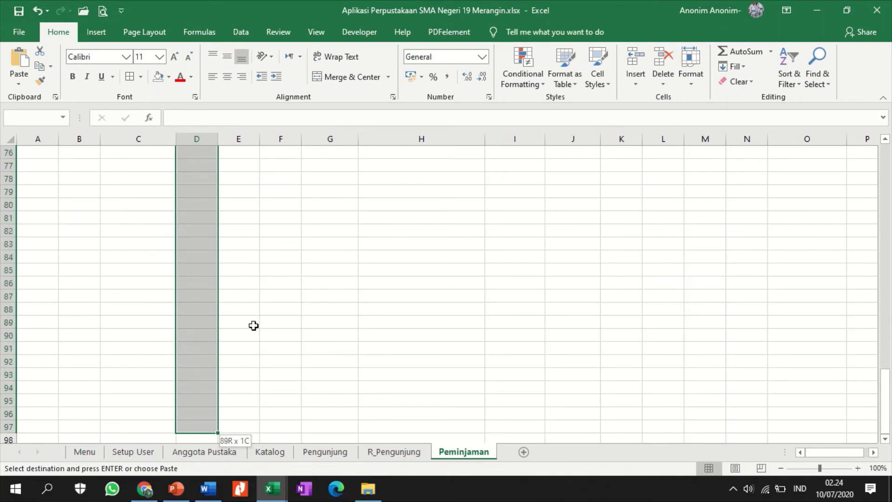
pyautogui.hotkey('shift', 'Down')
pyautogui.hotkey('shift', 'Down')
pyautogui.hotkey('shift', 'Down')
pyautogui.hotkey('shift', 'Down')
pyautogui.hotkey('shift', 'Down')
pyautogui.hotkey('shift', 'Down')
pyautogui.hotkey('shift', 'Down')
pyautogui.hotkey('shift', 'Down')
pyautogui.hotkey('shift', 'Down')
pyautogui.hotkey('shift', 'Down')
pyautogui.hotkey('shift', 'Down')
pyautogui.hotkey('shift', 'Down')
pyautogui.hotkey('shift', 'Down')
pyautogui.hotkey('shift', 'Down')
pyautogui.hotkey('shift', 'Down')
pyautogui.hotkey('shift', 'Down')
pyautogui.hotkey('shift', 'Down')
pyautogui.hotkey('shift', 'Down')
pyautogui.hotkey('shift', 'Down')
pyautogui.hotkey('shift', 'Down')
pyautogui.hotkey('shift', 'Down')
pyautogui.hotkey('shift', 'Down')
pyautogui.hotkey('shift', 'Down')
pyautogui.hotkey('shift', 'Down')
pyautogui.hotkey('shift', 'Down')
pyautogui.hotkey('shift', 'Down')
pyautogui.hotkey('shift', 'Down')
pyautogui.hotkey('shift', 'Down')
pyautogui.hotkey('shift', 'Down')
pyautogui.hotkey('shift', 'Down')
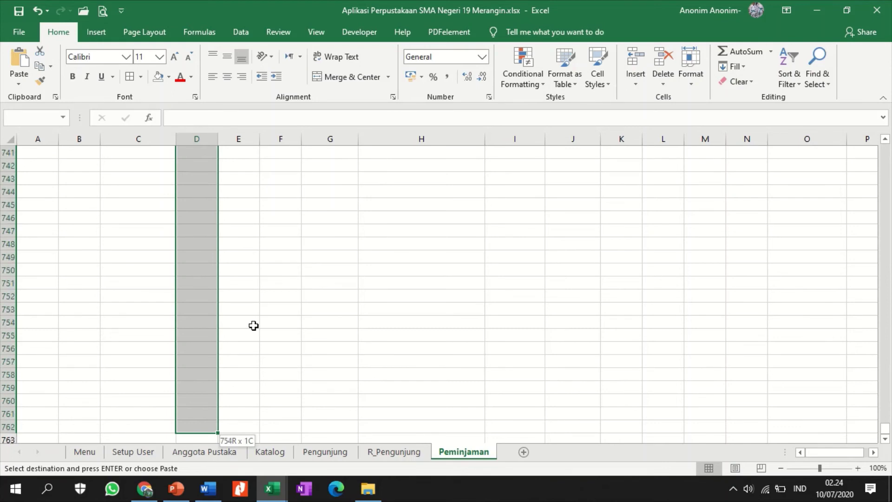
pyautogui.moveTo(253, 326); pyautogui.dragTo(254, 325)
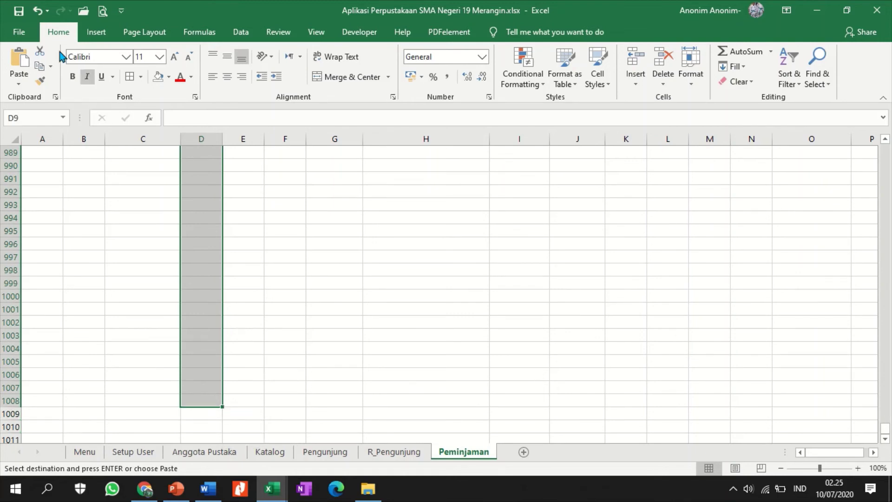
pyautogui.click(17, 60)
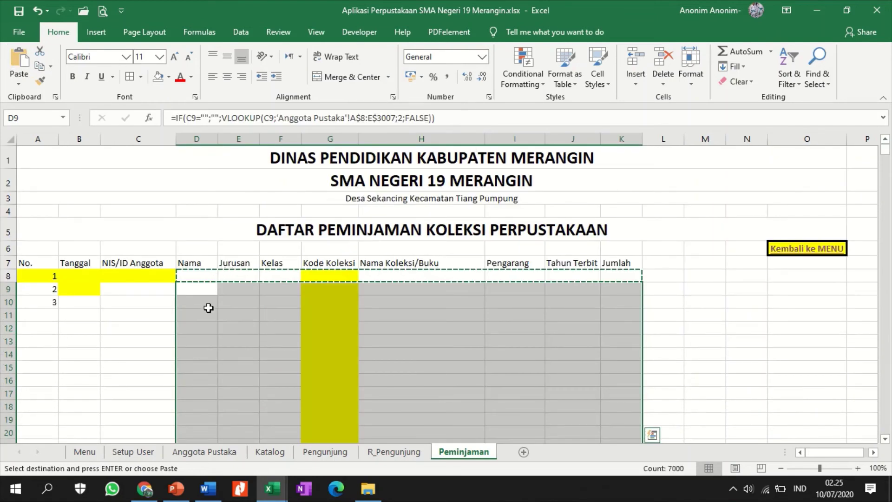
# Step: Enter a trial member ID in C1008 to test the member lookup formulas in the last filled row
pyautogui.click(154, 309)
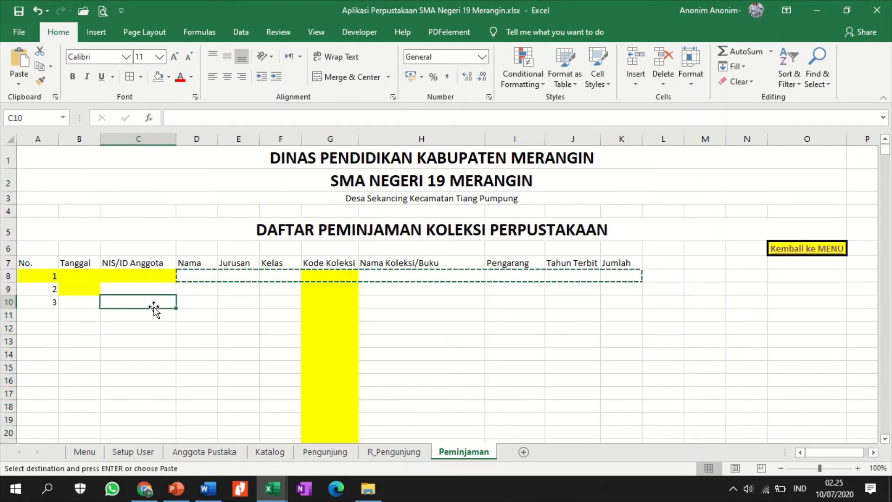
pyautogui.click(193, 298)
pyautogui.hotkey('ctrl', 'Down')
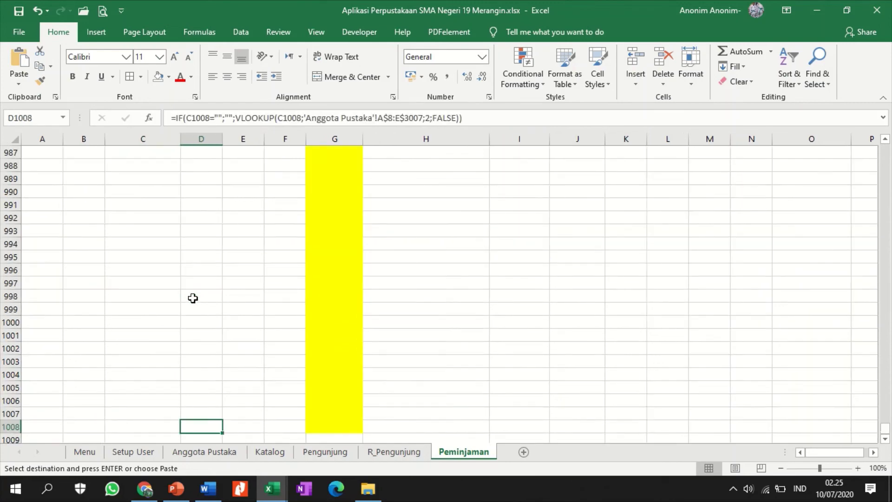
pyautogui.press('Left')
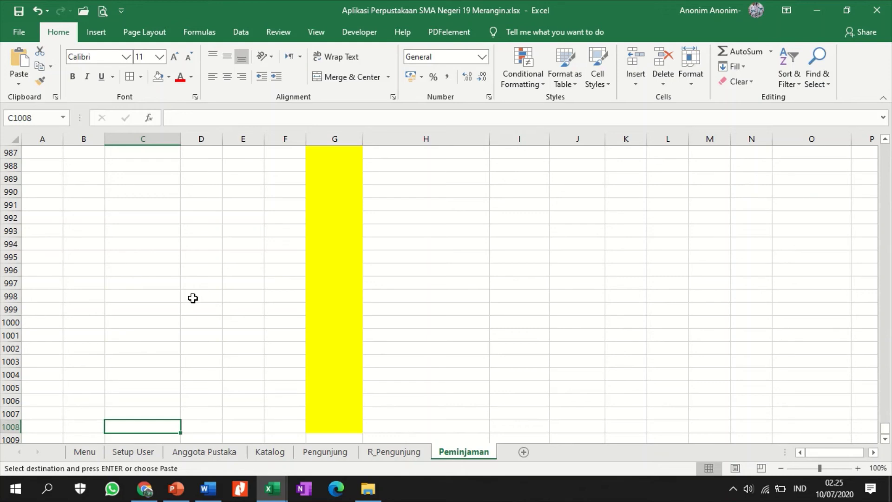
pyautogui.write('371')
pyautogui.press('Right')
pyautogui.press('Right')
pyautogui.press('Right')
pyautogui.press('Right')
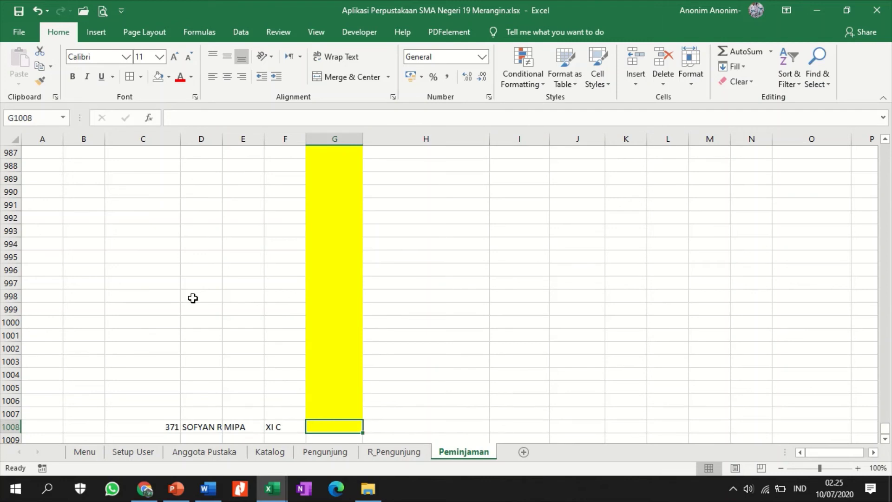
# Step: Enter the collection code 371 in G1008 and check the book lookup formulas across to K1008
pyautogui.press('Right')
pyautogui.hotkey('ctrl', 'Up')
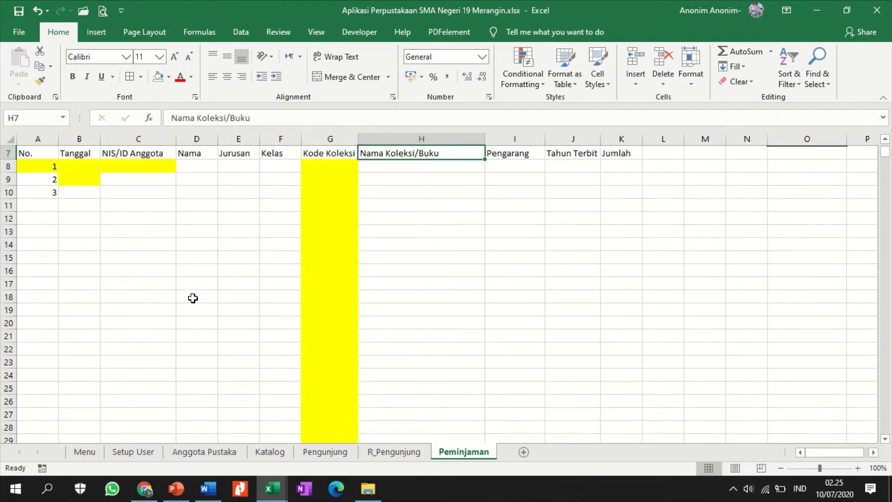
pyautogui.hotkey('ctrl', 'Down')
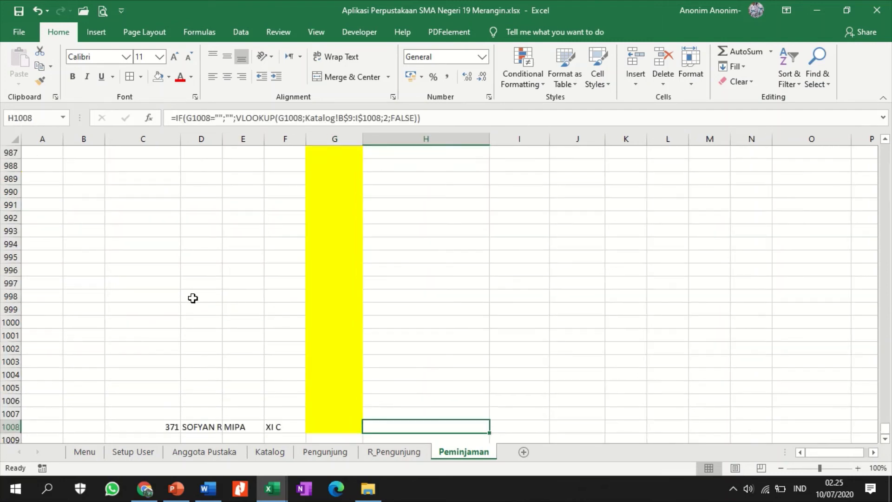
pyautogui.press('Left')
pyautogui.press('Left')
pyautogui.press('Left')
pyautogui.press('Right')
pyautogui.press('Right')
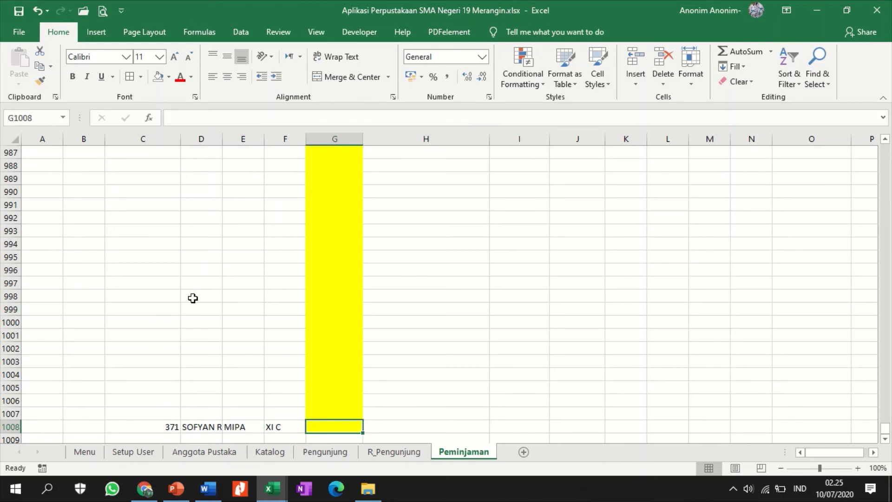
pyautogui.write('371')
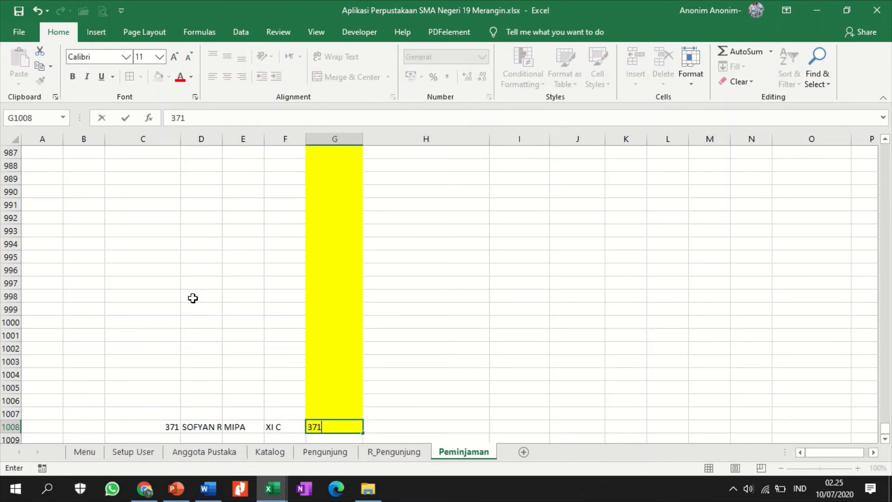
pyautogui.press('Tab')
pyautogui.press('Right')
pyautogui.press('Right')
pyautogui.press('Right')
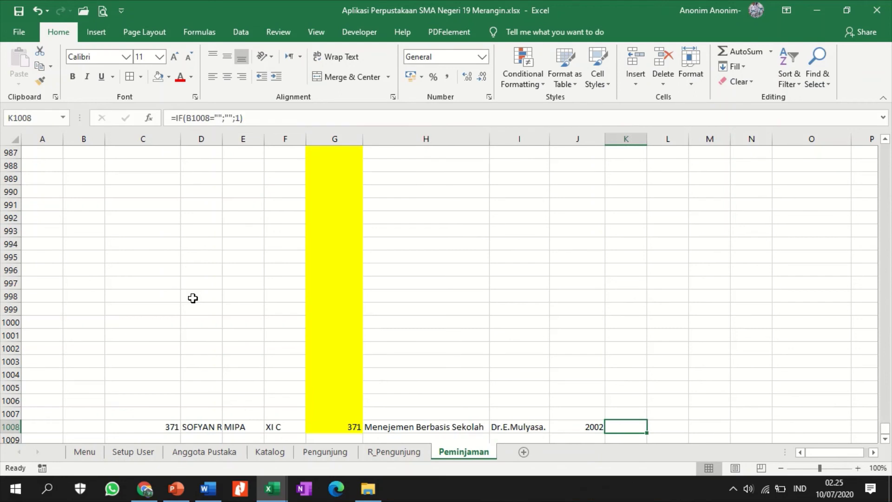
# Step: Enter the row number 1000 in cell A1008 under "No."
pyautogui.press('Left')
pyautogui.hotkey('ctrl', 'Left')
pyautogui.hotkey('ctrl', 'Left')
pyautogui.press('Right')
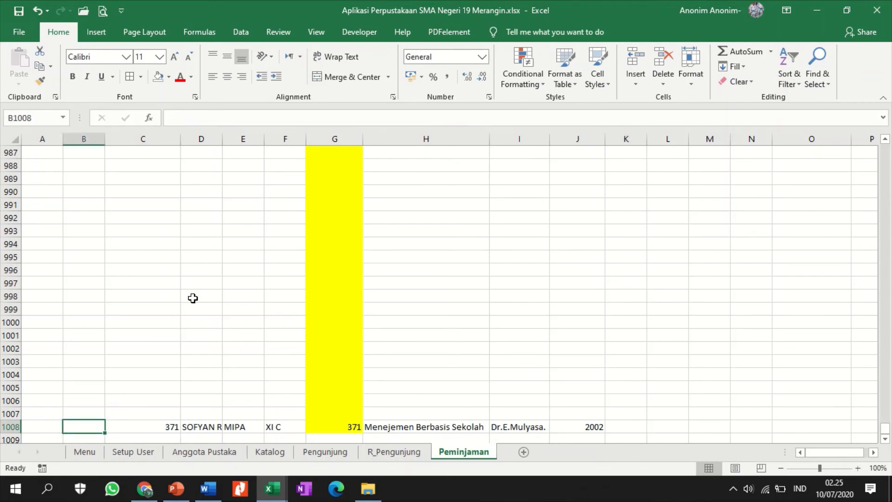
pyautogui.press('Left')
pyautogui.write('1000')
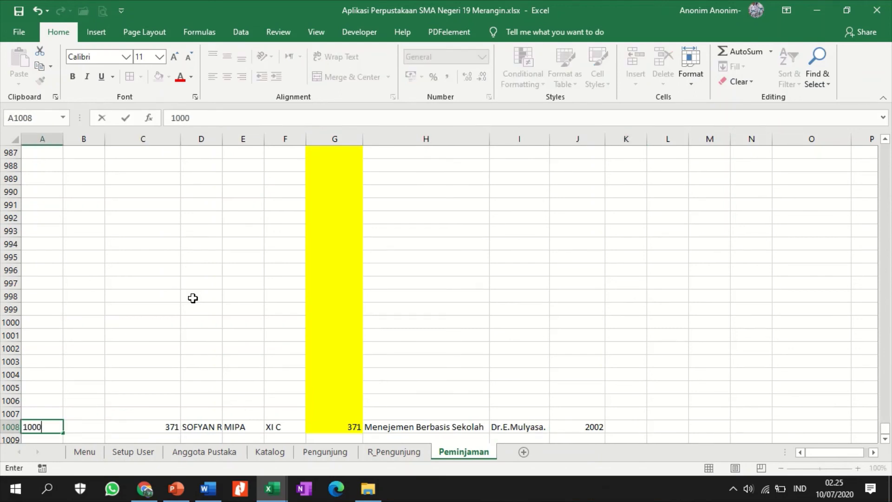
pyautogui.press('Right')
pyautogui.press('Left')
# Step: Extend the "No." series in column A from cells A9:A10 down to row 1008
pyautogui.hotkey('ctrl', 'Home')
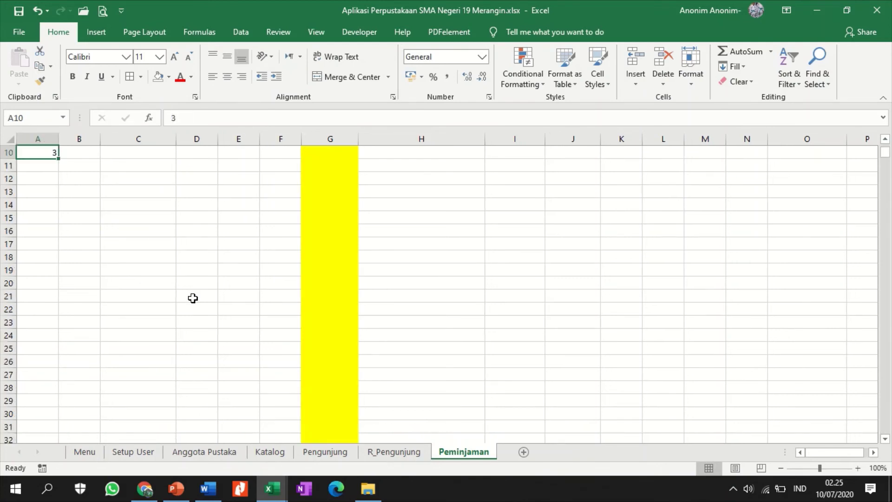
pyautogui.press('Up')
pyautogui.press('Up')
pyautogui.press('Down')
pyautogui.hotkey('shift', 'Down')
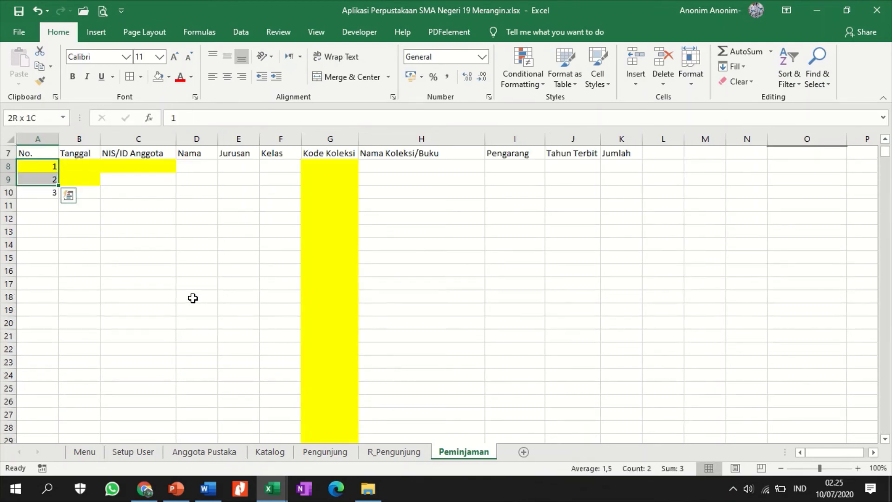
pyautogui.press('Down')
pyautogui.hotkey('shift', 'Down')
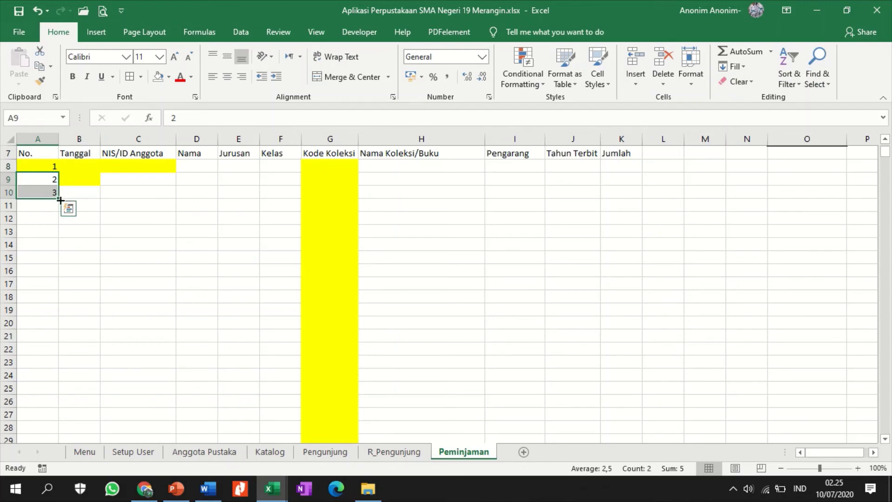
pyautogui.moveTo(60, 200); pyautogui.dragTo(48, 406)
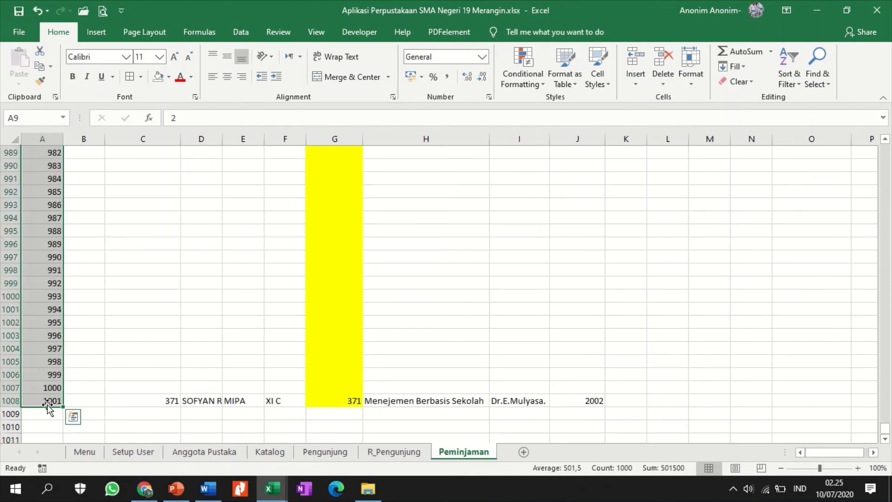
pyautogui.click(118, 392)
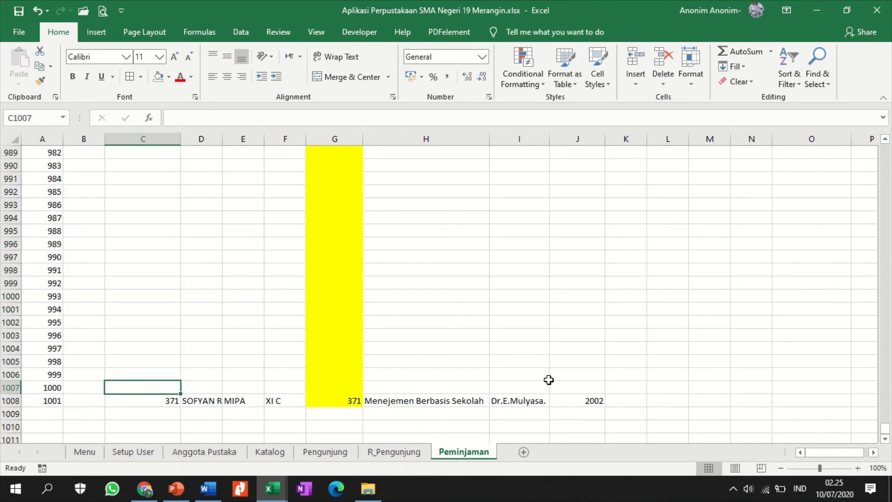
# Step: Enter the trial date 10 Juli 2021 in B1008 to test the quantity formula in K1008
pyautogui.press('Down')
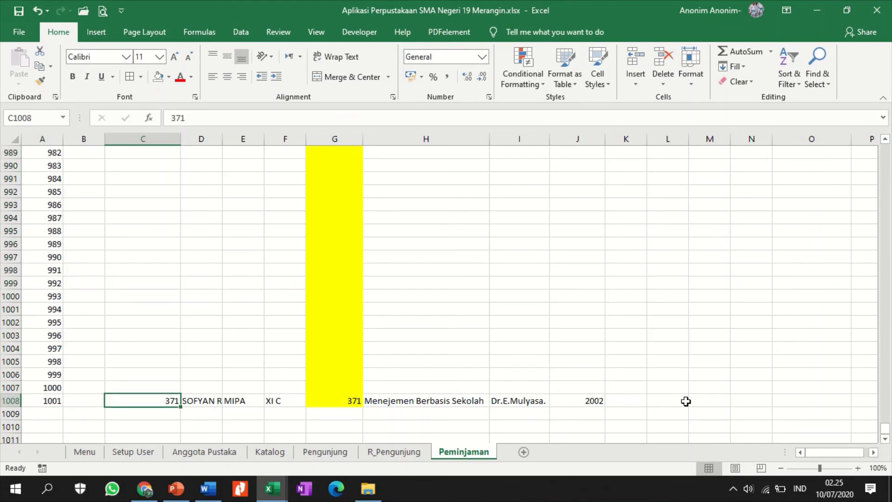
pyautogui.press('Right')
pyautogui.press('Right')
pyautogui.press('Left')
pyautogui.press('Left')
pyautogui.press('Left')
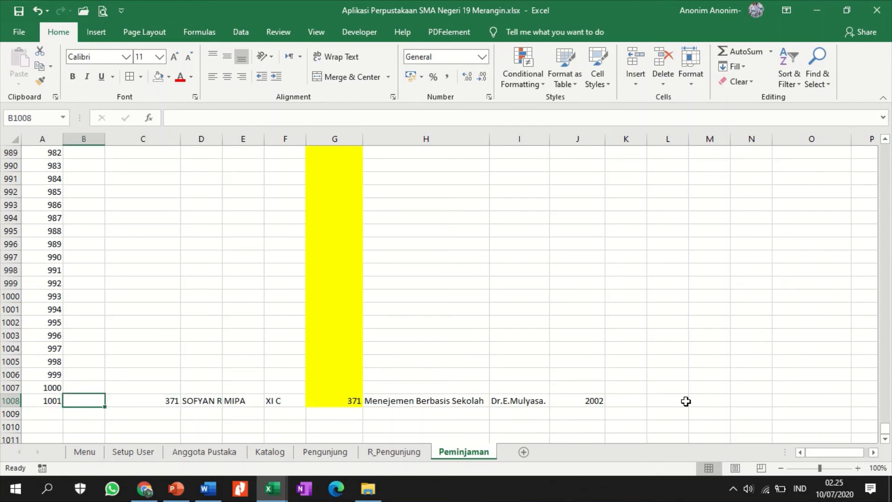
pyautogui.click(629, 401)
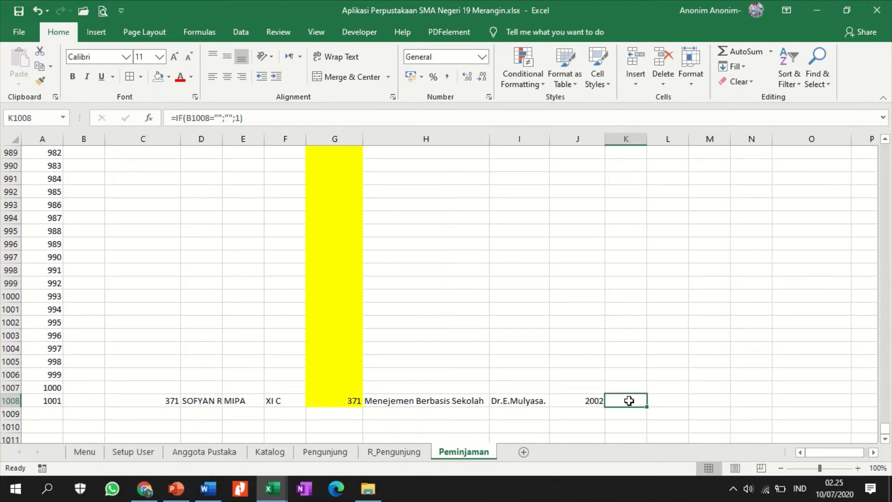
pyautogui.click(93, 400)
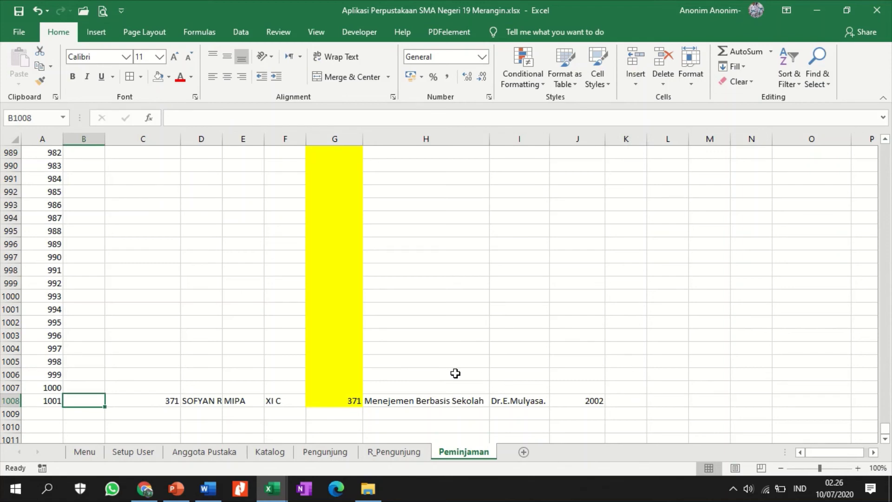
pyautogui.write('10 Juli')
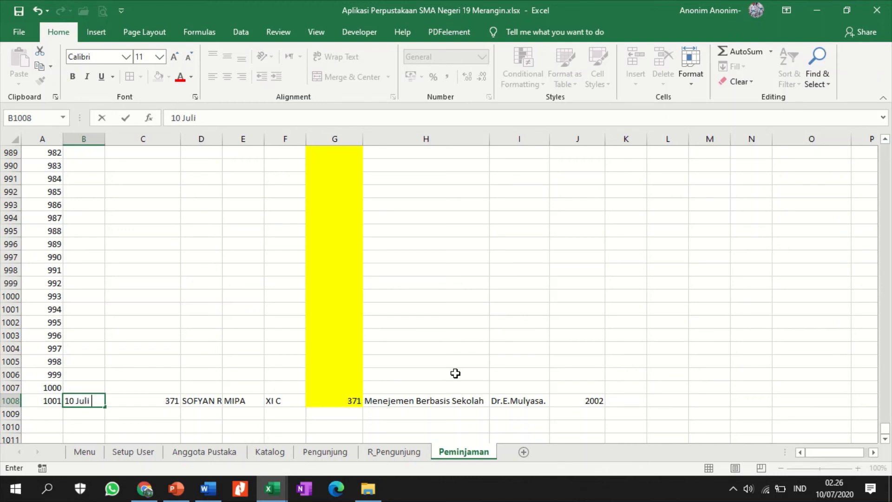
pyautogui.write(' 2021')
pyautogui.press('Return')
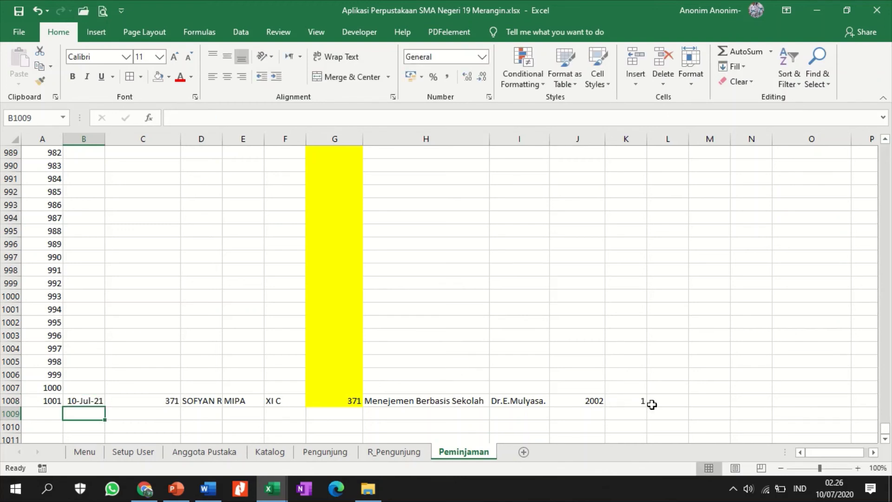
# Step: Clear the trial collection code, member ID and date from G1008, C1008 and B1008
pyautogui.moveTo(652, 404); pyautogui.dragTo(428, 409)
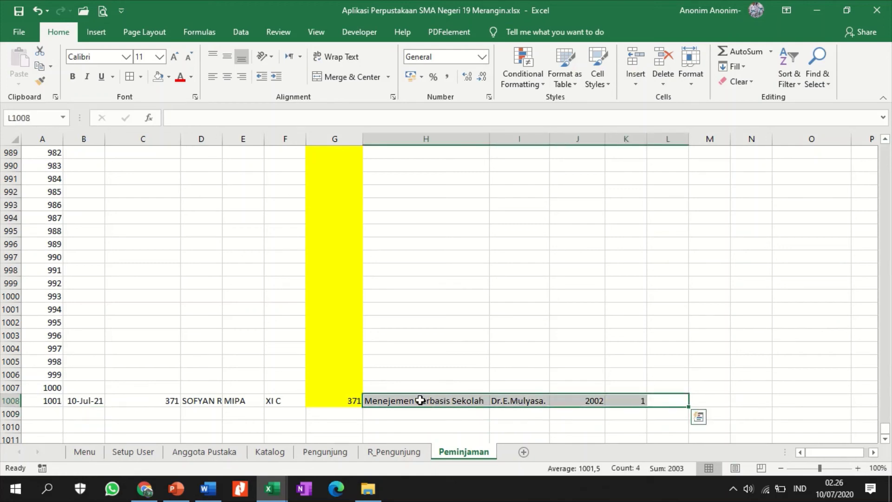
pyautogui.click(317, 401)
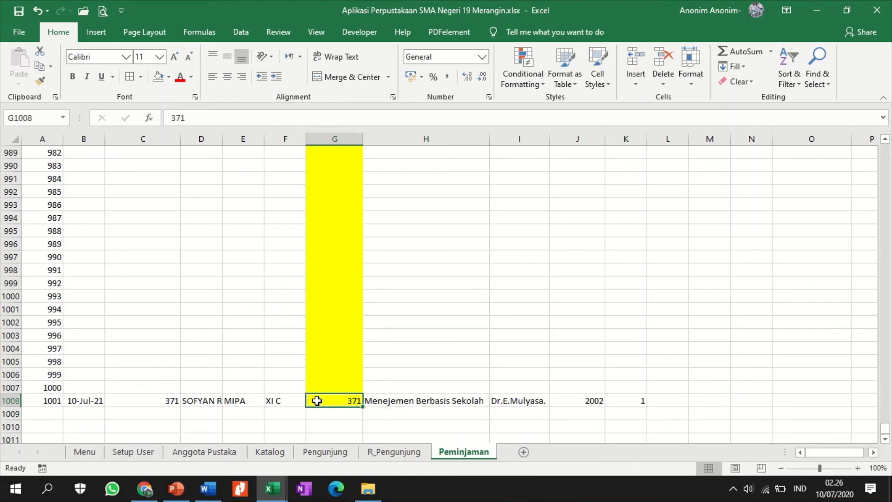
pyautogui.press('Delete')
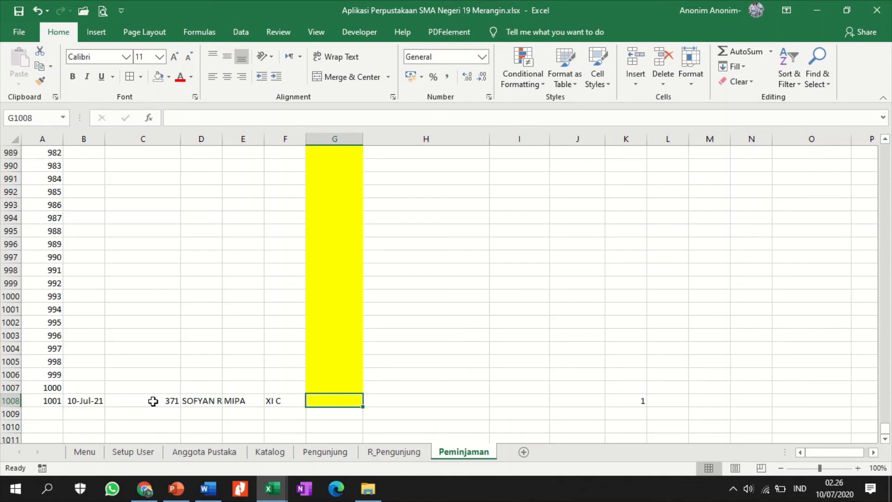
pyautogui.click(153, 400)
pyautogui.press('Delete')
pyautogui.click(89, 400)
pyautogui.press('Delete')
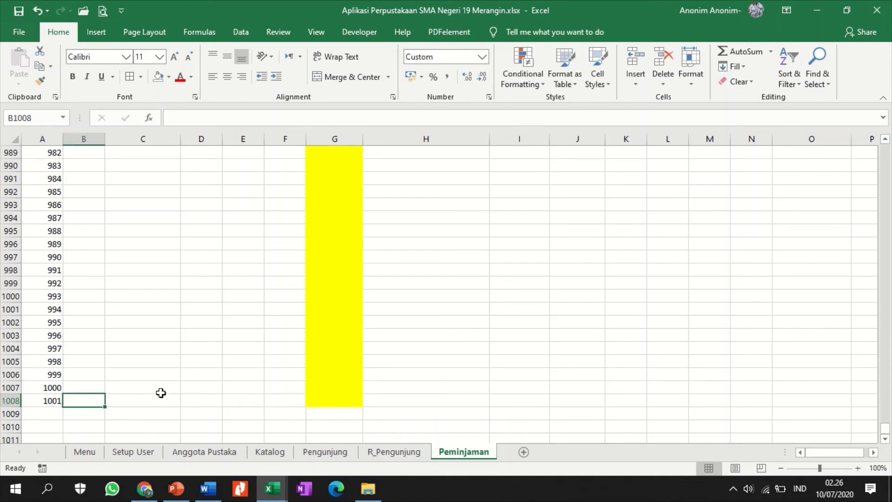
pyautogui.keyDown('shift'); pyautogui.click(151, 400); pyautogui.keyUp('shift')
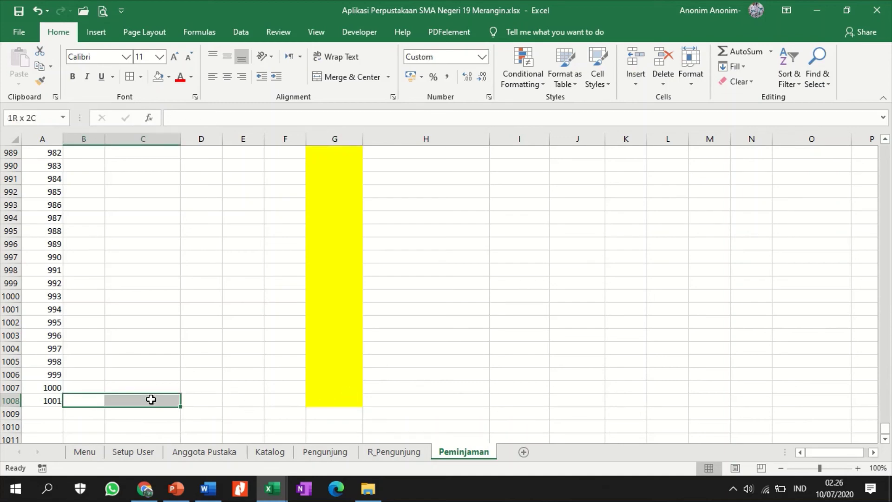
# Step: Fill the input cells A8:C1008 with yellow
pyautogui.moveTo(889, 430); pyautogui.dragTo(786, 157)
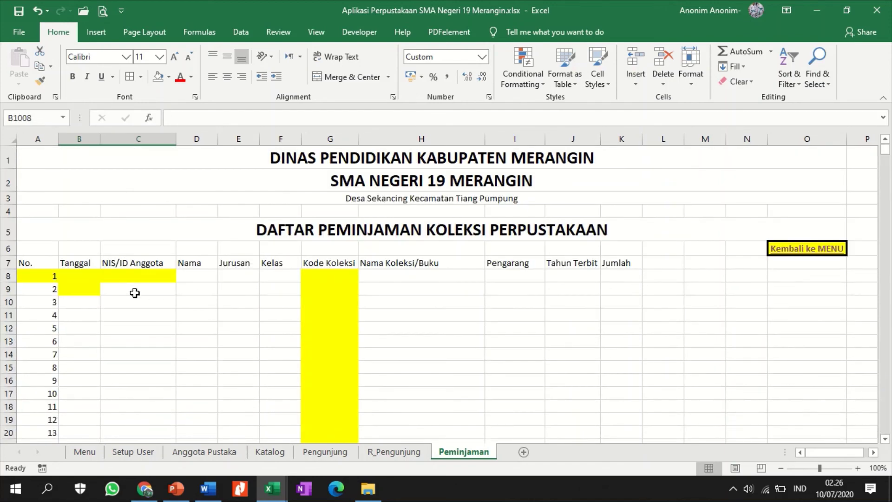
pyautogui.moveTo(42, 278); pyautogui.dragTo(157, 269)
pyautogui.hotkey('ctrl', 'shift', 'Down')
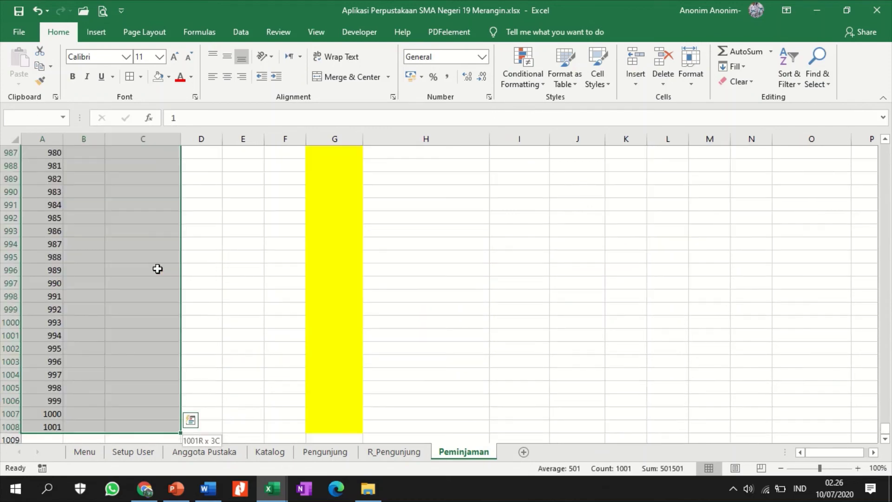
pyautogui.click(168, 77)
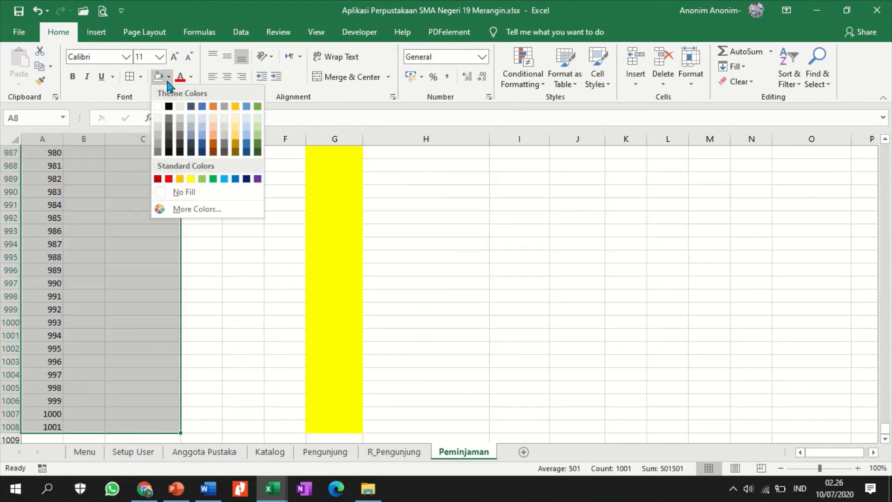
pyautogui.click(190, 179)
pyautogui.hotkey('ctrl', 'BackSpace')
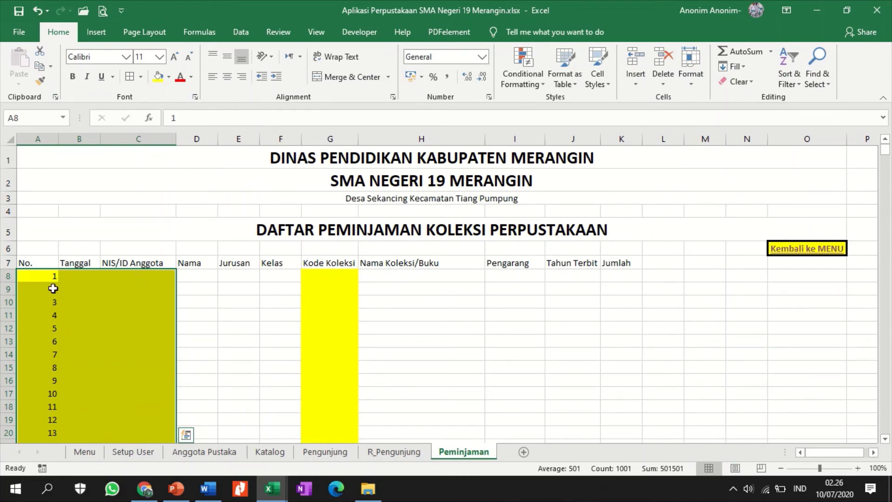
# Step: Make the header row 7 bold and centre its column titles
pyautogui.click(26, 262)
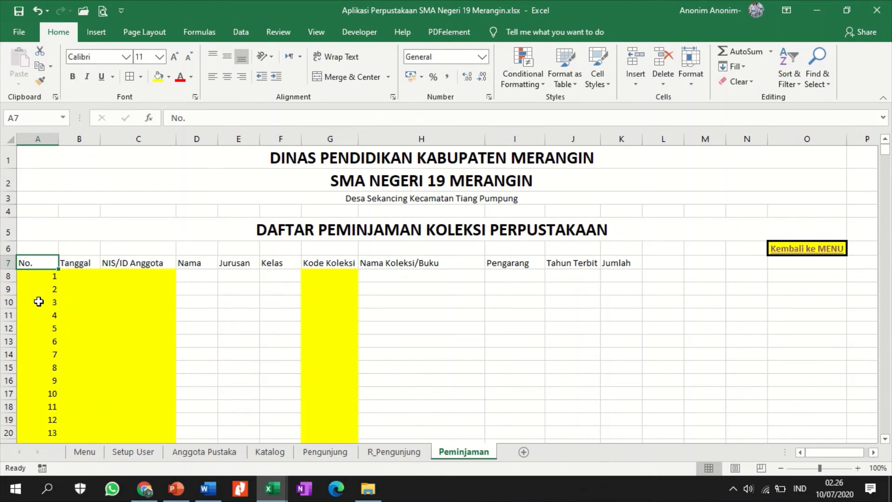
pyautogui.click(8, 263)
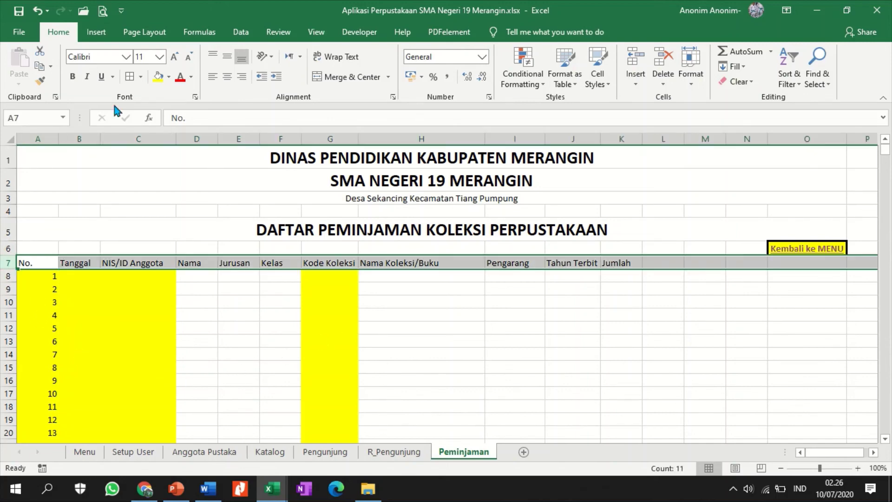
pyautogui.click(74, 80)
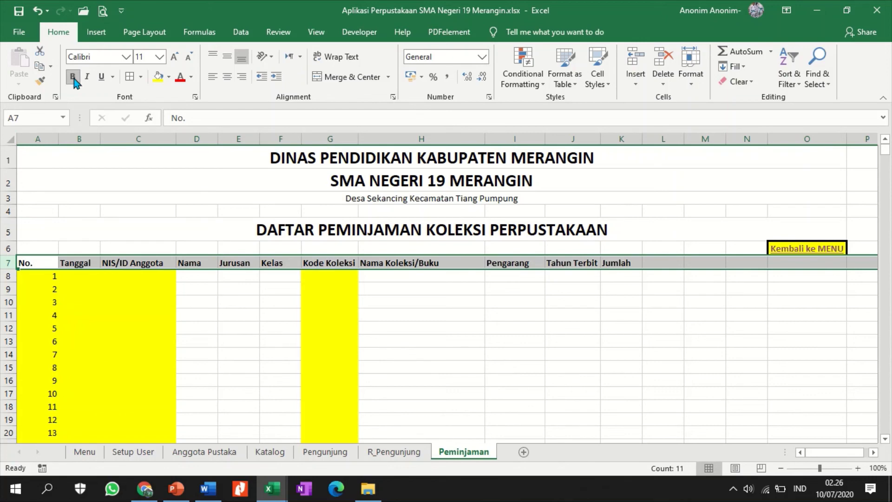
pyautogui.click(227, 76)
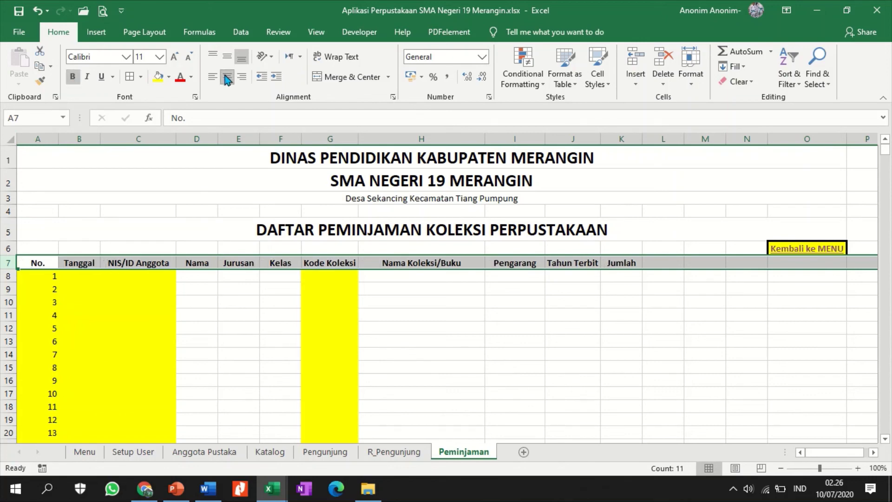
# Step: Widen the "Nama" column D and auto-fit the width of the "No." column A
pyautogui.click(125, 277)
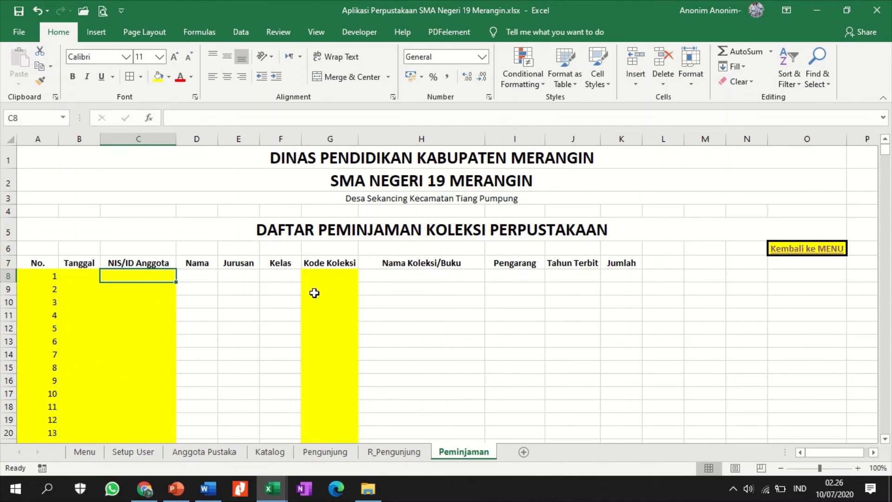
pyautogui.moveTo(216, 143); pyautogui.dragTo(261, 139)
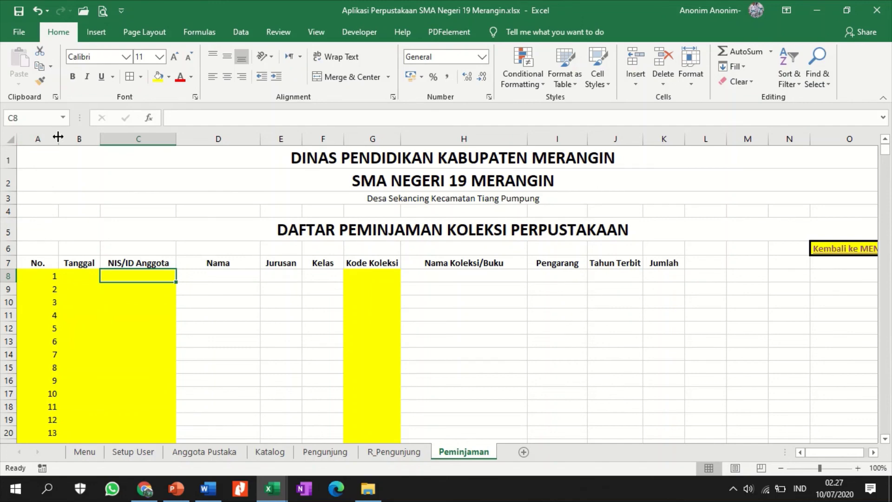
pyautogui.doubleClick(58, 139)
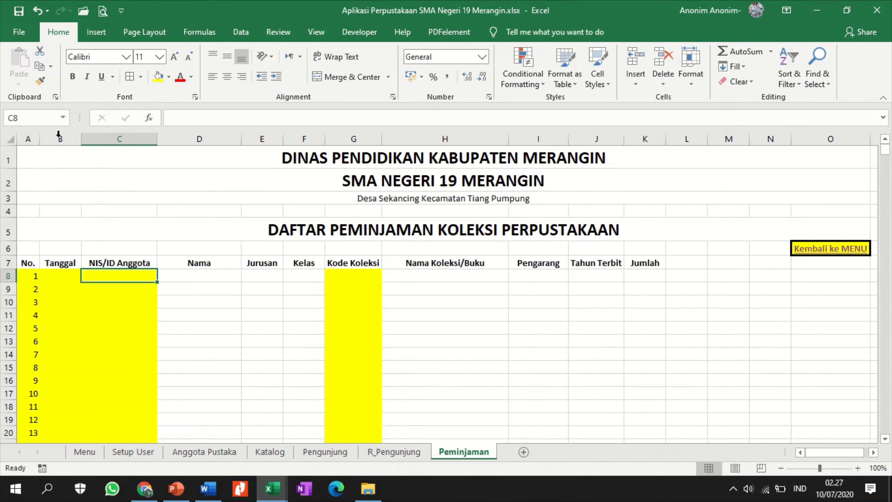
# Step: Select the lending table from the header row down, A7:K1008, and open its detailed border settings
pyautogui.click(29, 262)
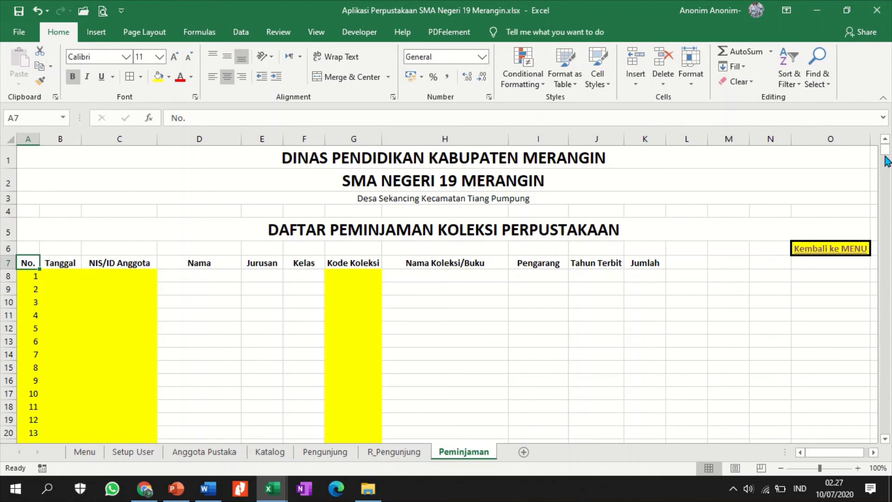
pyautogui.moveTo(885, 151); pyautogui.dragTo(888, 437)
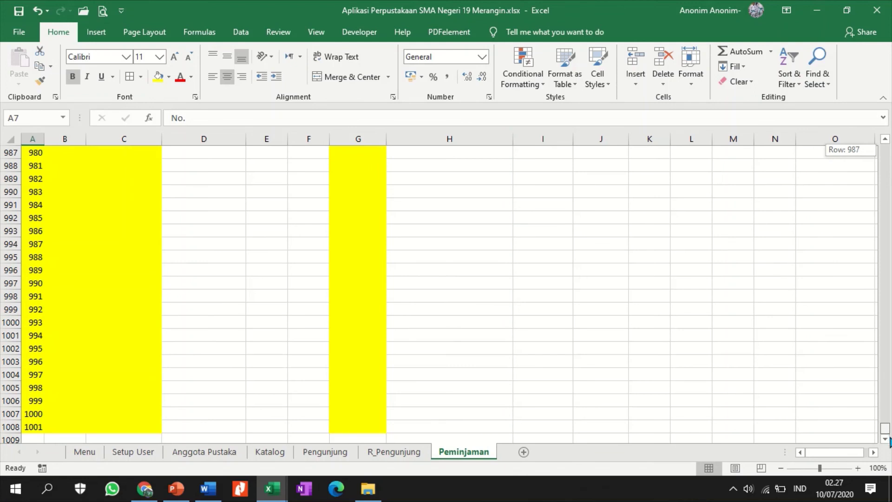
pyautogui.keyDown('shift'); pyautogui.click(785, 426); pyautogui.keyUp('shift')
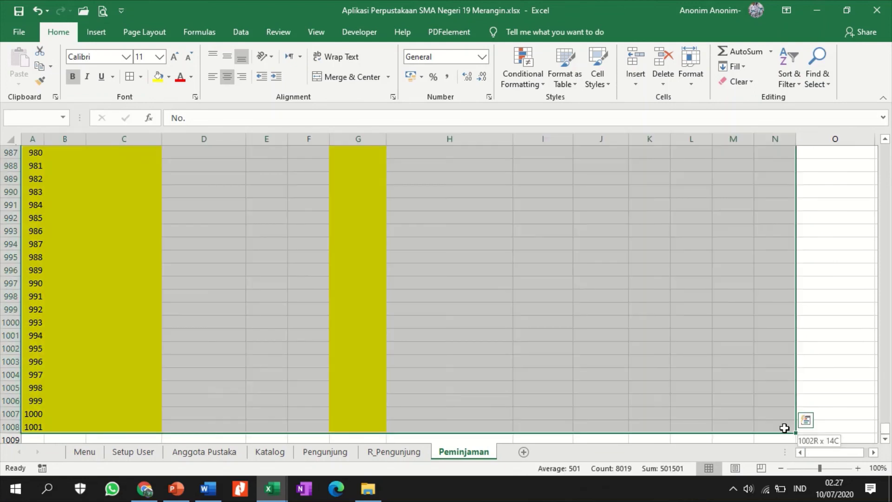
pyautogui.moveTo(887, 437); pyautogui.dragTo(888, 133)
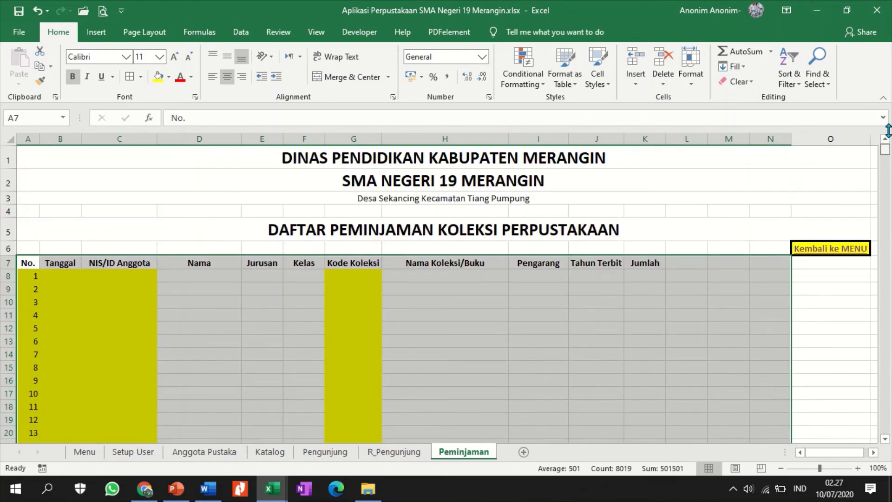
pyautogui.hotkey('shift', 'Left')
pyautogui.hotkey('shift', 'Left')
pyautogui.hotkey('shift', 'Left')
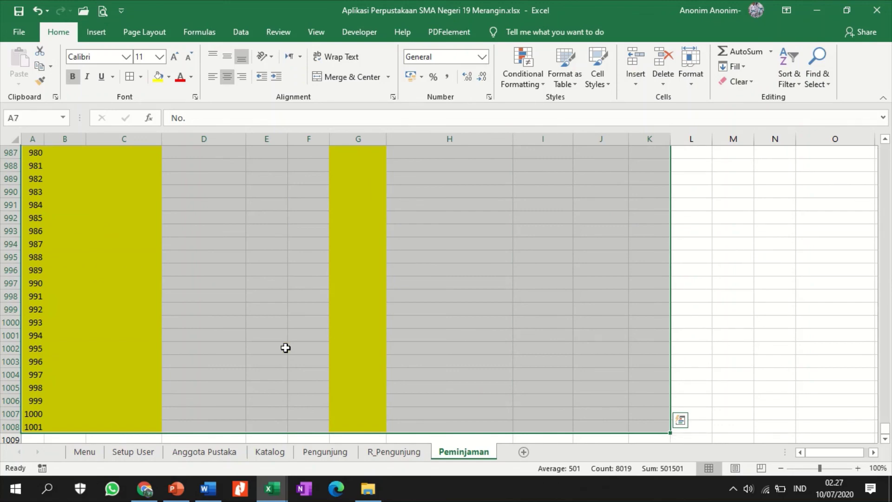
pyautogui.scroll(5, 419, 279)
pyautogui.scroll(-8, 432, 247)
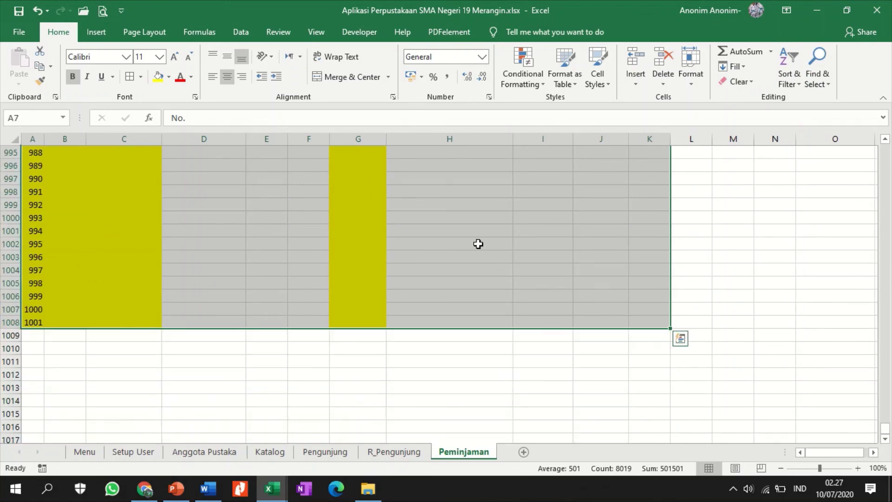
pyautogui.click(140, 76)
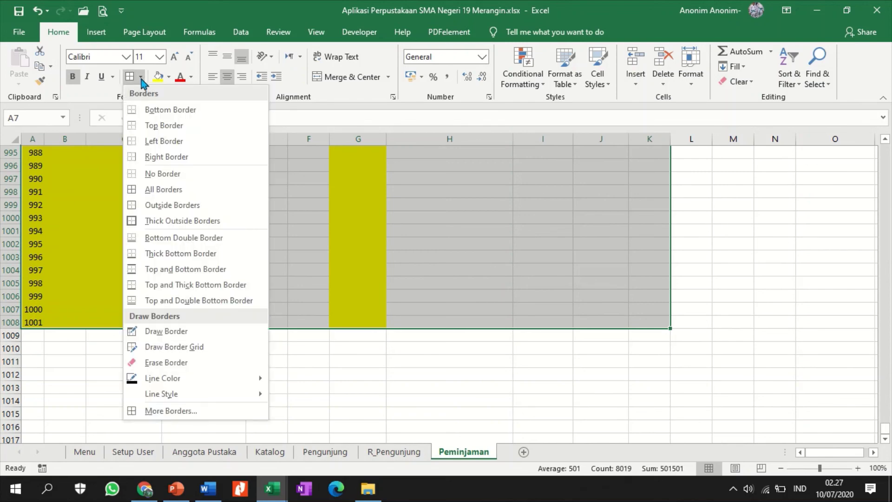
pyautogui.click(168, 410)
# Step: Set the border line colour to the darkest shade of the theme's orange
pyautogui.click(530, 322)
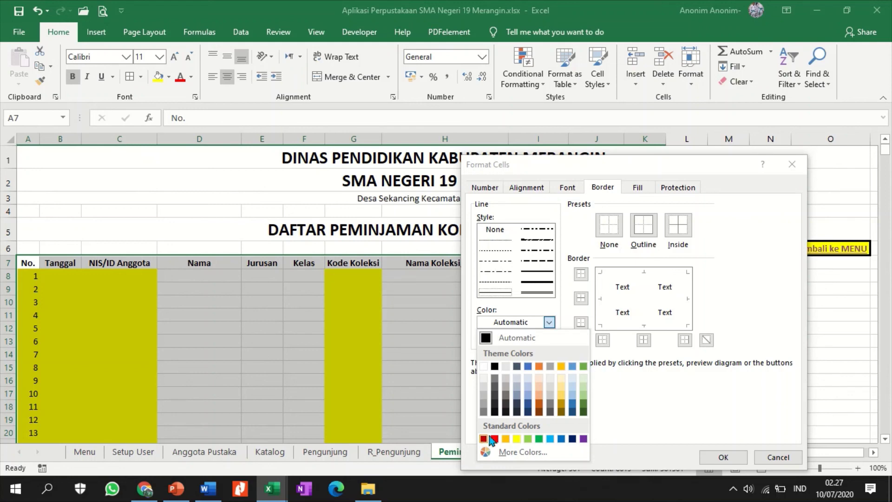
pyautogui.click(584, 276)
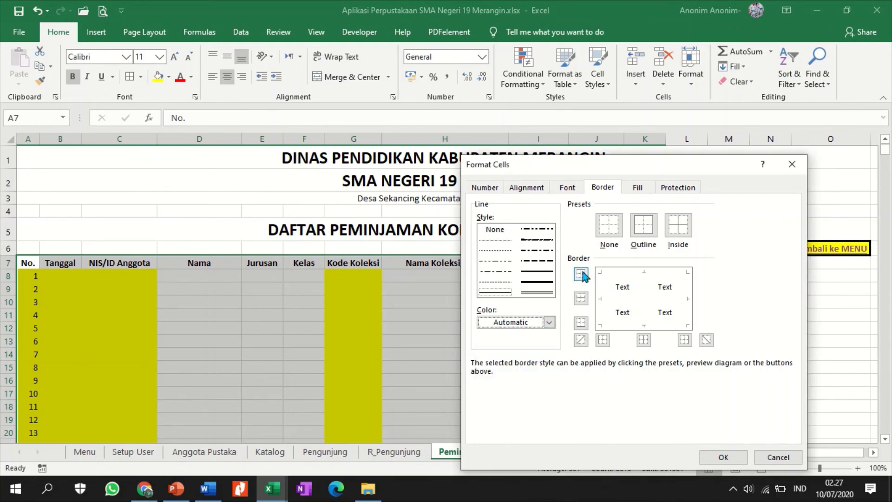
pyautogui.click(548, 322)
pyautogui.click(483, 439)
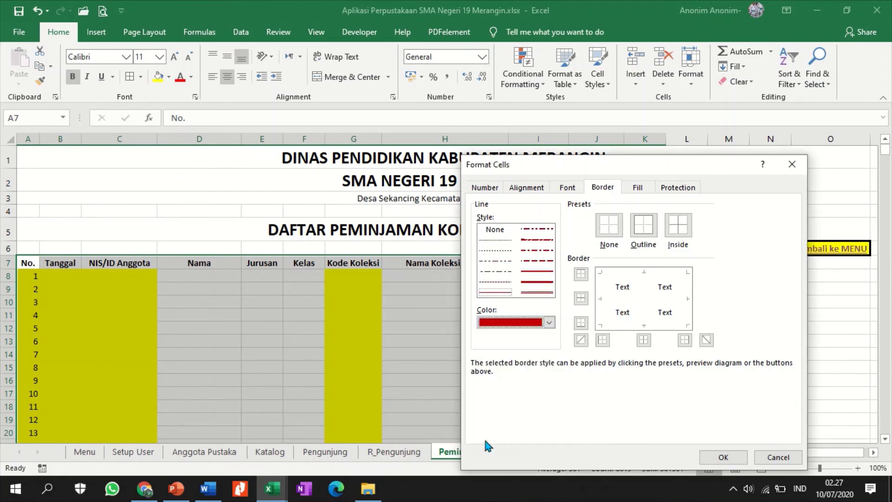
pyautogui.click(550, 323)
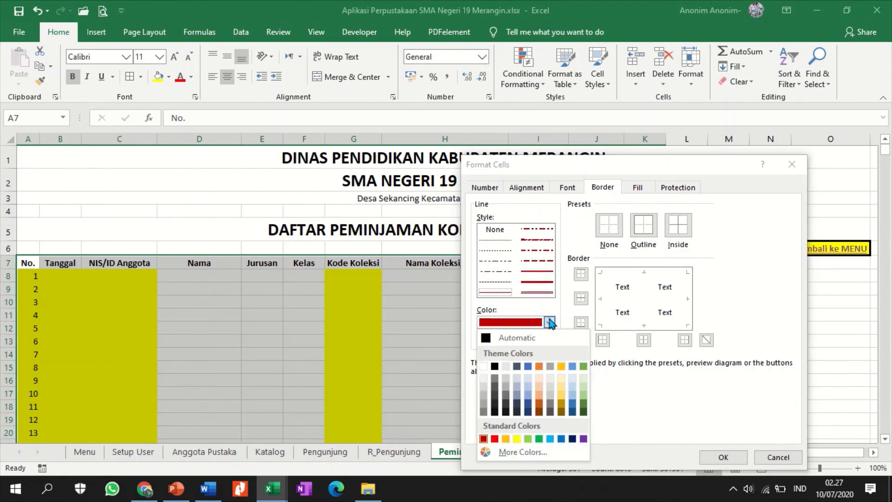
pyautogui.click(539, 411)
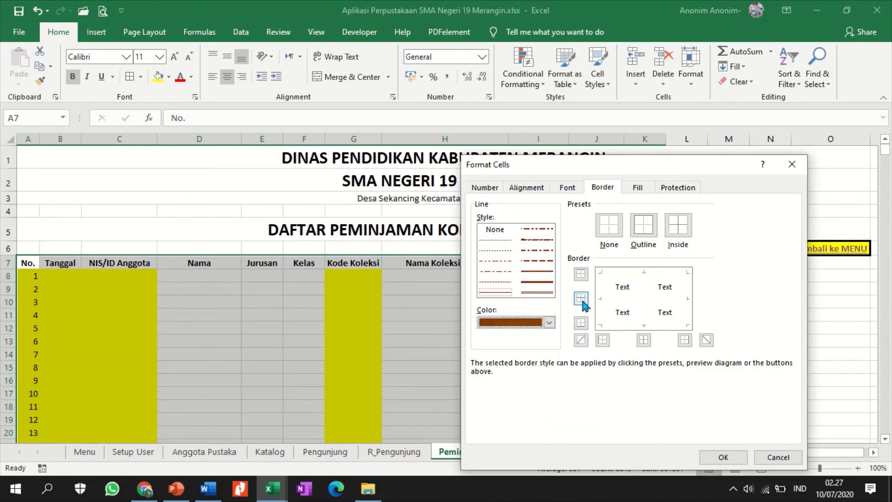
# Step: Put a double-line border on all four outer edges of the selected table
pyautogui.click(545, 294)
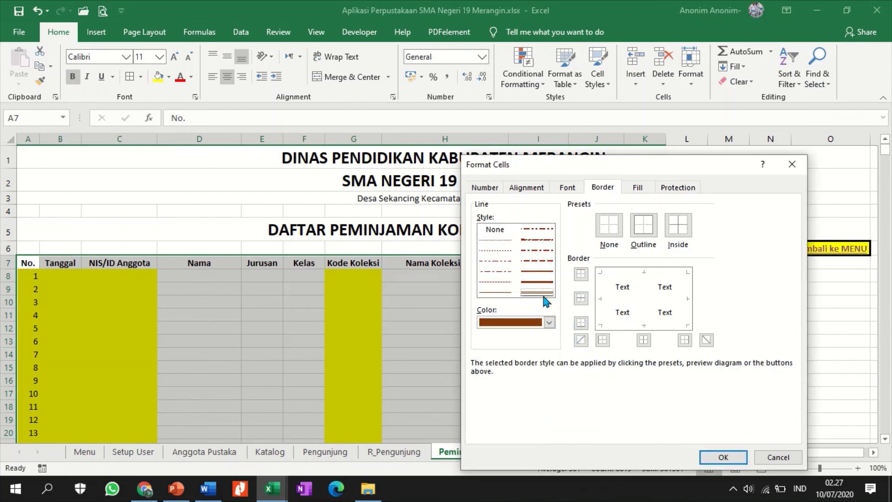
pyautogui.click(580, 274)
pyautogui.click(581, 322)
pyautogui.click(603, 339)
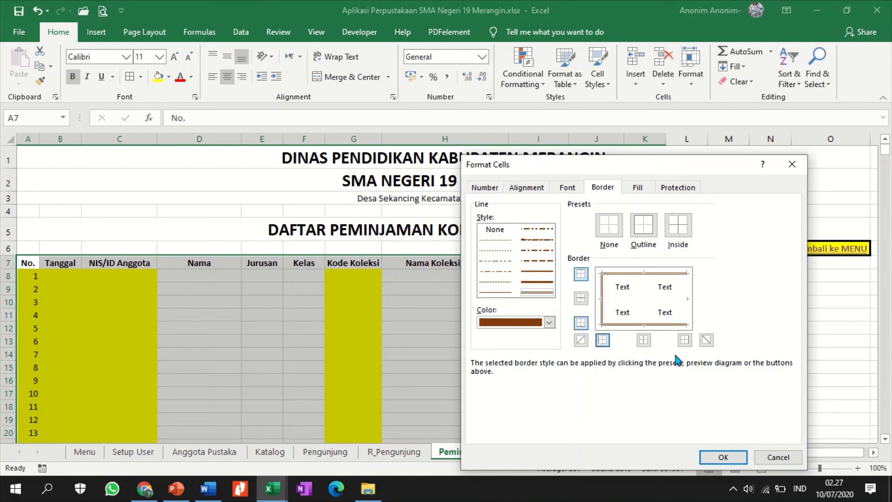
pyautogui.click(684, 340)
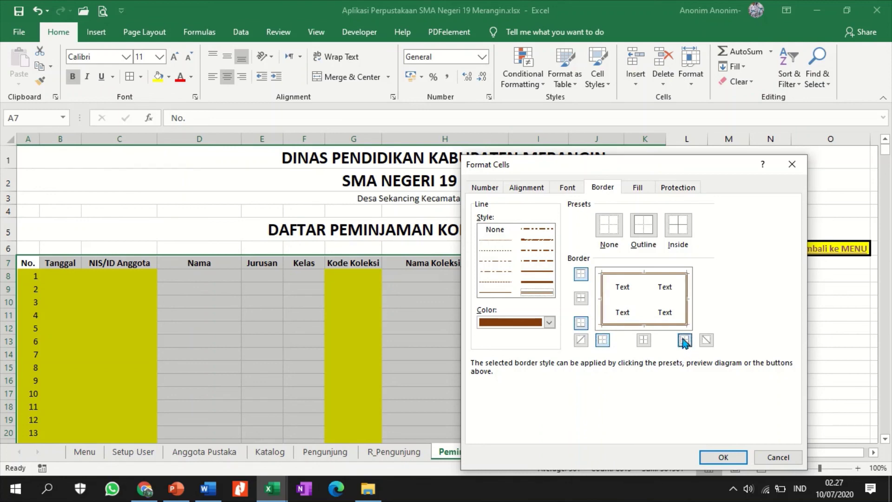
# Step: Add thin single horizontal and vertical lines inside the table and apply the borders
pyautogui.click(496, 293)
pyautogui.click(581, 298)
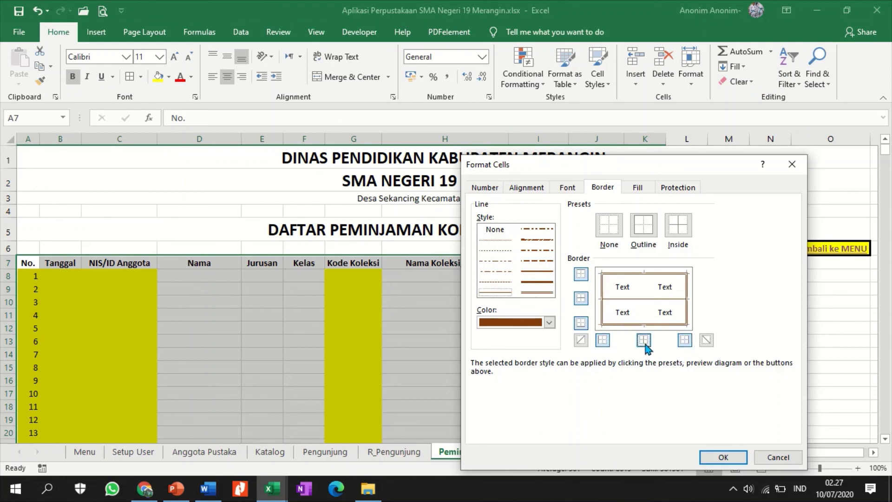
pyautogui.click(643, 340)
pyautogui.click(733, 456)
pyautogui.click(728, 315)
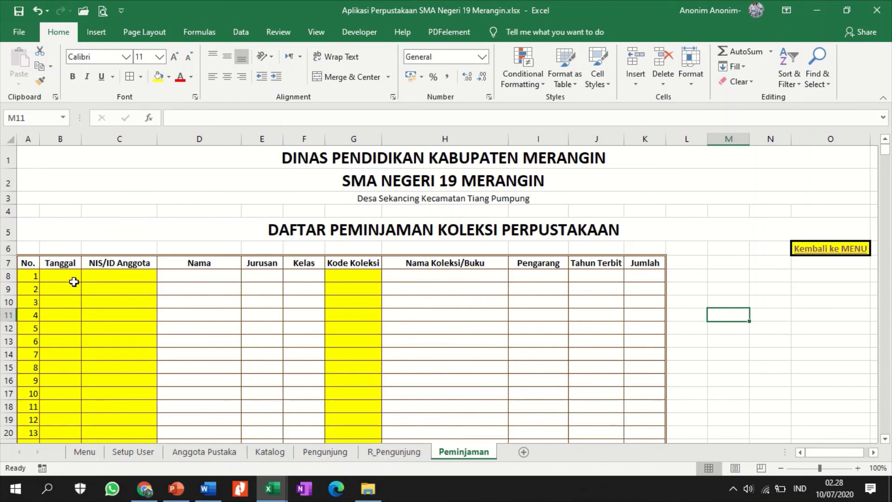
# Step: Enter the lending date 10 Juli 2020 in the first record's Tanggal cell B8
pyautogui.click(72, 277)
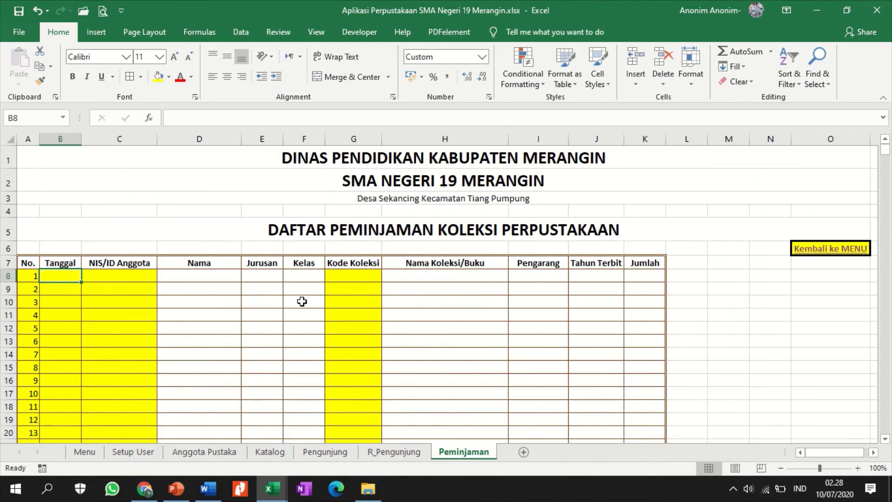
pyautogui.write('10 Ju')
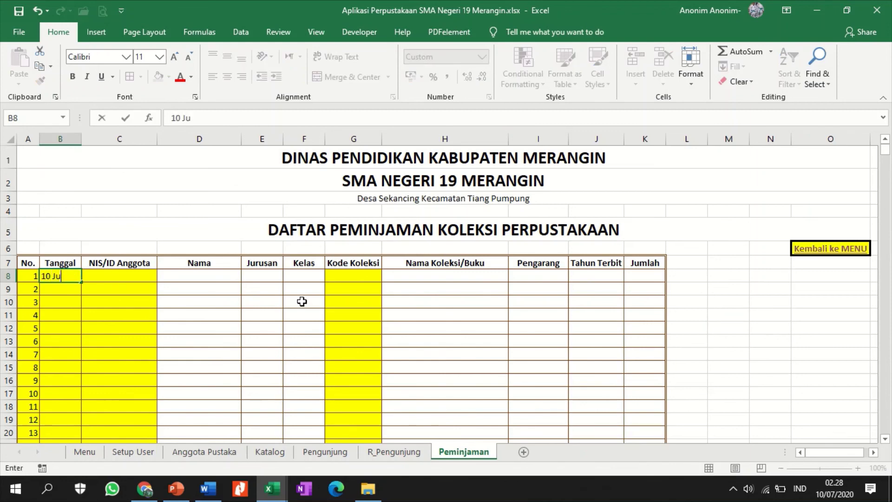
pyautogui.write('li 20202')
pyautogui.press('BackSpace')
pyautogui.press('Tab')
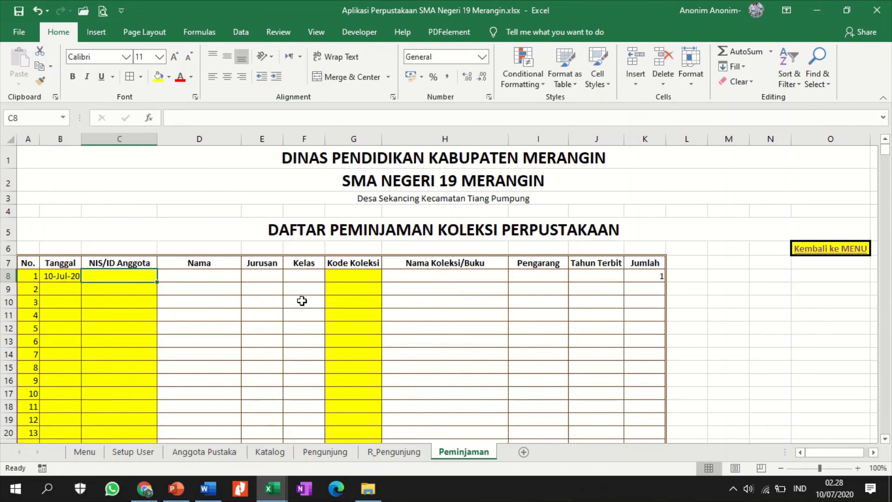
# Step: Enter the borrower's member ID in C8 and go to the Kode Koleksi cell G8
pyautogui.write('2')
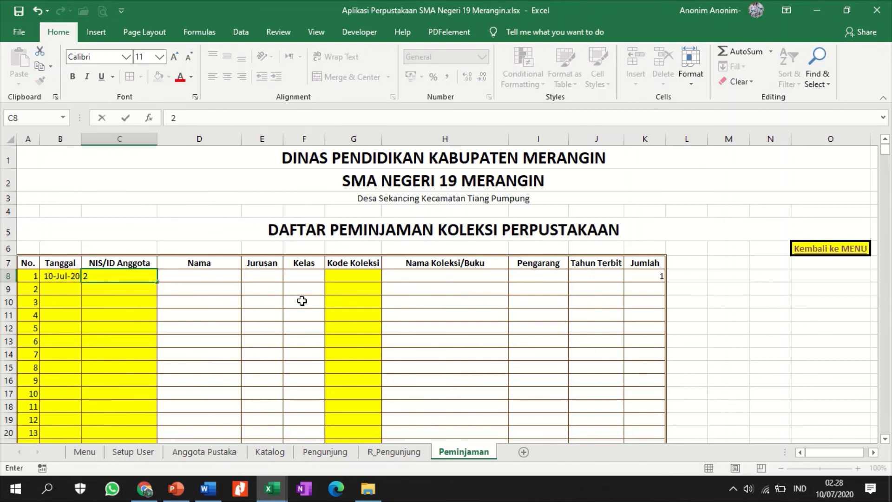
pyautogui.press('Tab')
pyautogui.press('Tab')
pyautogui.press('Tab')
pyautogui.press('Tab')
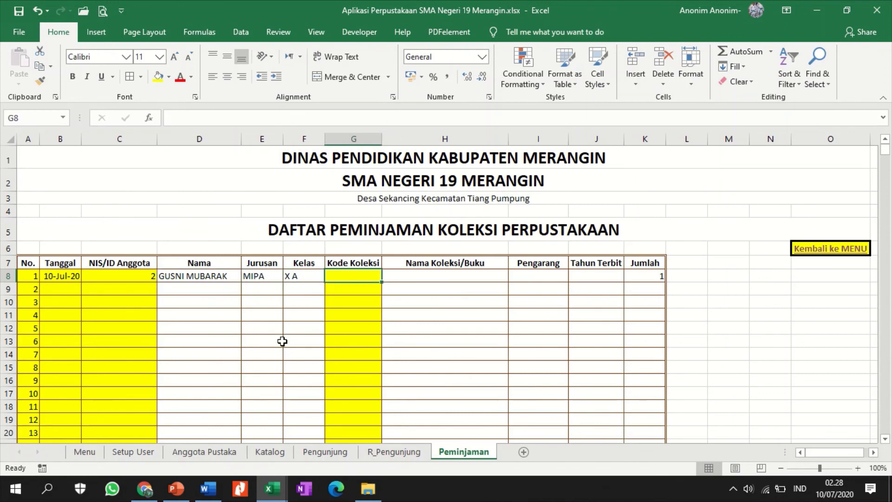
# Step: Copy collection code 001.42 from B73 of the Katalog sheet and paste it as a value into G8 of Peminjaman
pyautogui.click(276, 455)
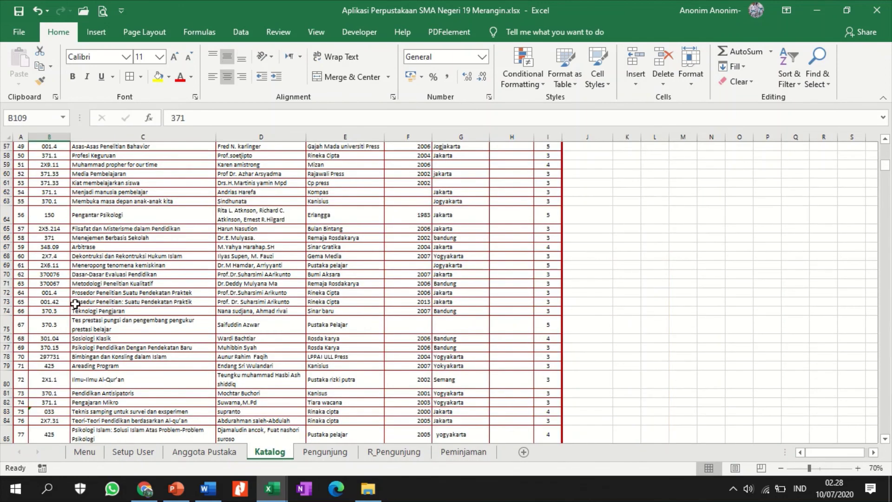
pyautogui.rightClick(51, 303)
pyautogui.click(75, 189)
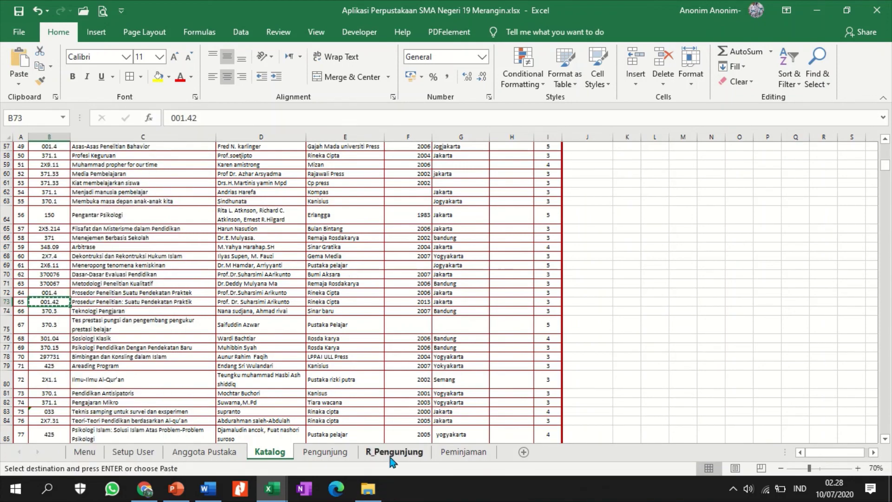
pyautogui.click(463, 452)
pyautogui.rightClick(328, 284)
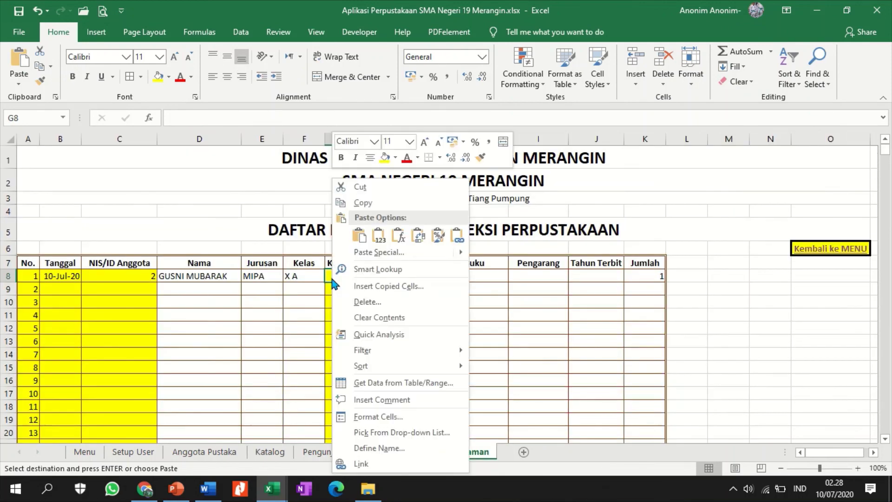
pyautogui.click(377, 234)
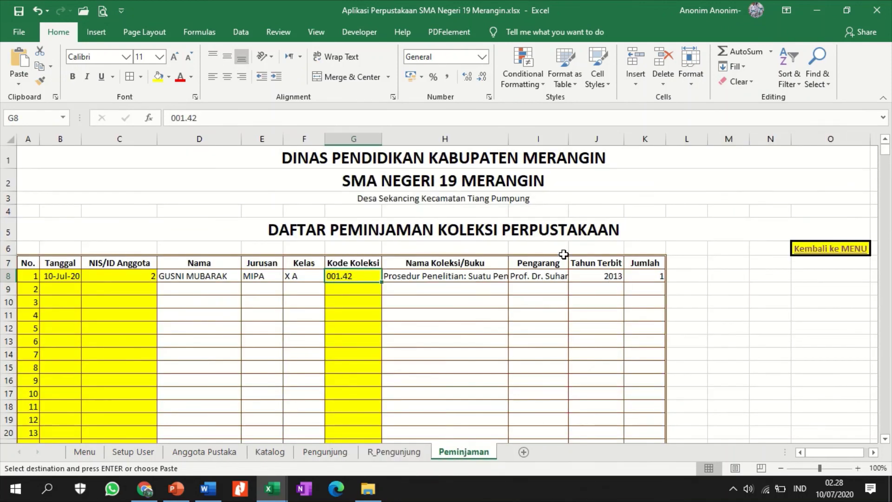